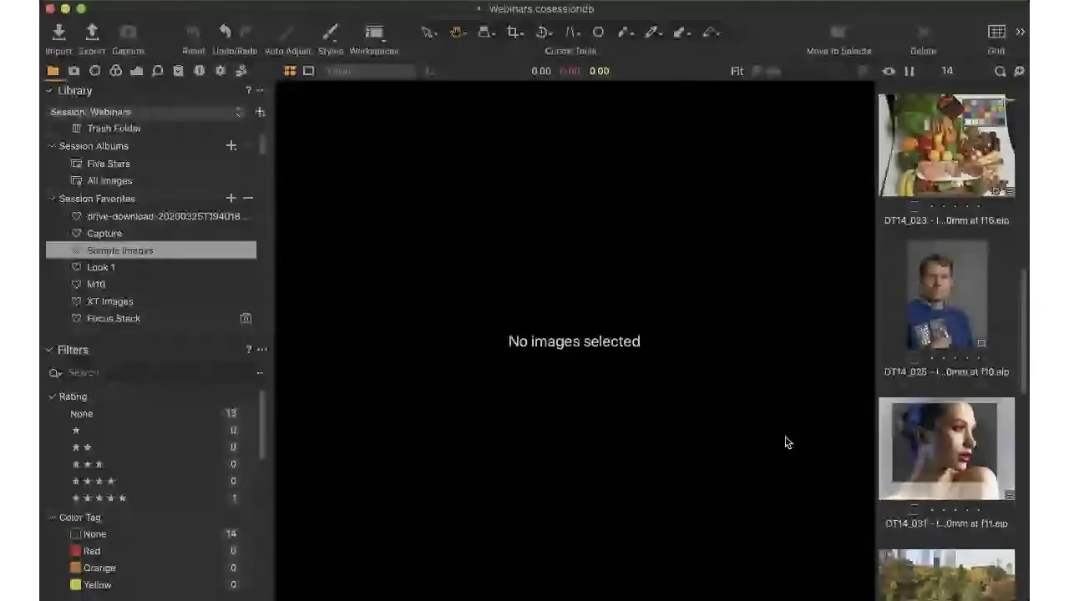
# Step: Show portrait DT14_031 in the viewer and remove the Battery tool from the toolbar
pyautogui.click(944, 451)
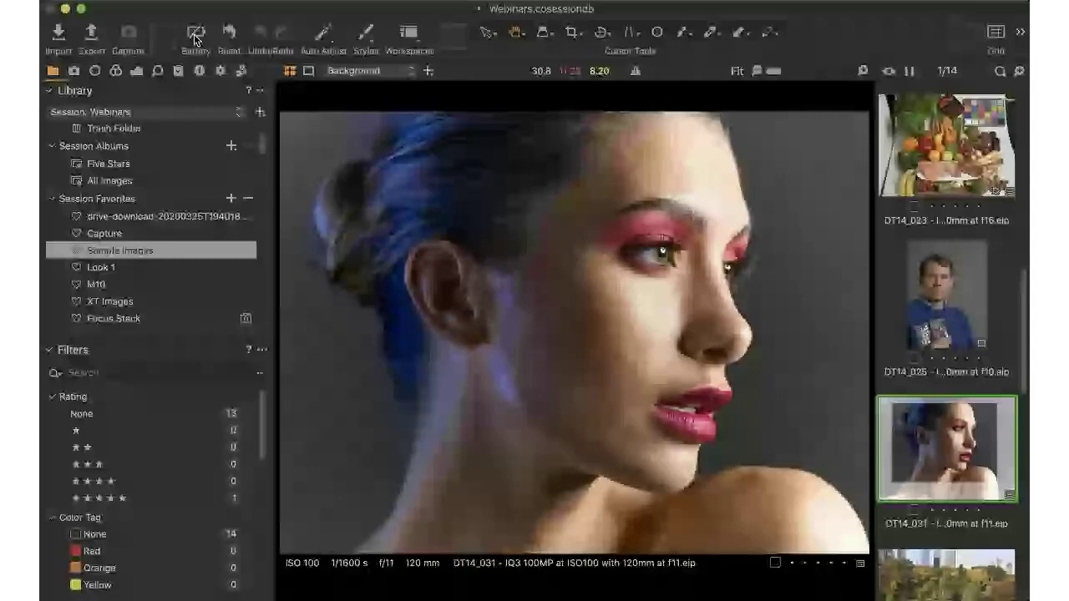
pyautogui.moveTo(196, 37); pyautogui.dragTo(662, 237)
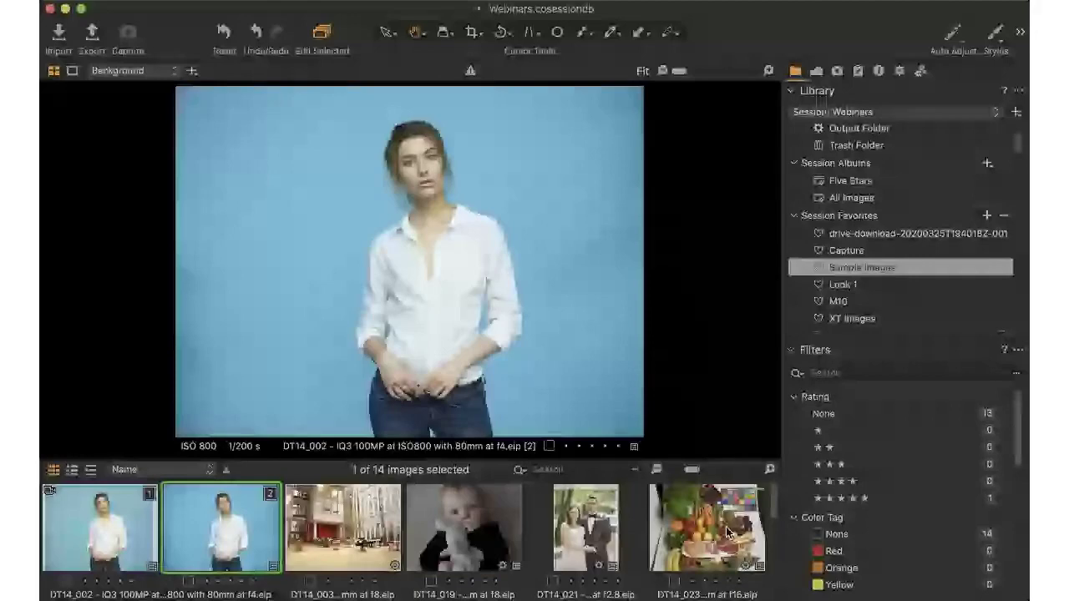
# Step: Open the food still life DT14_023 and, back in Capture One, apply the Default workspace
pyautogui.click(706, 529)
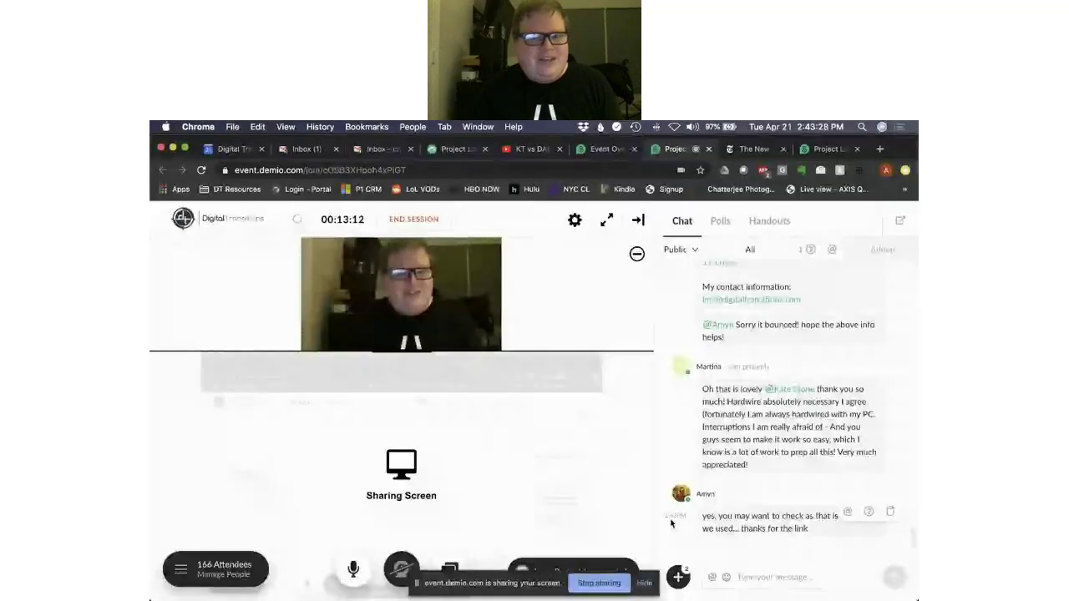
pyautogui.press('super+Tab')
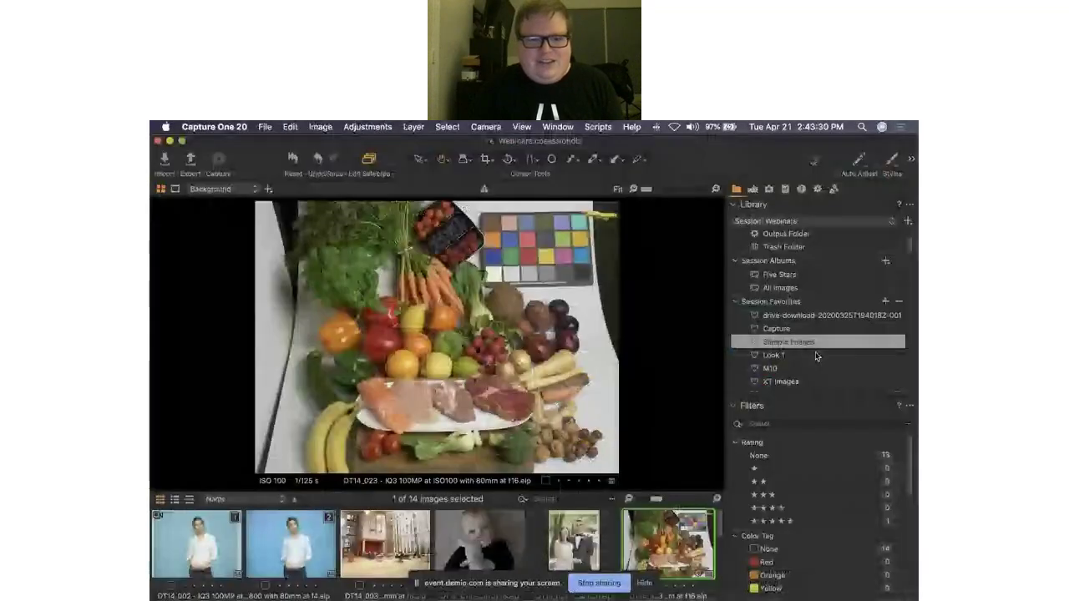
pyautogui.click(486, 127)
pyautogui.moveTo(558, 129)
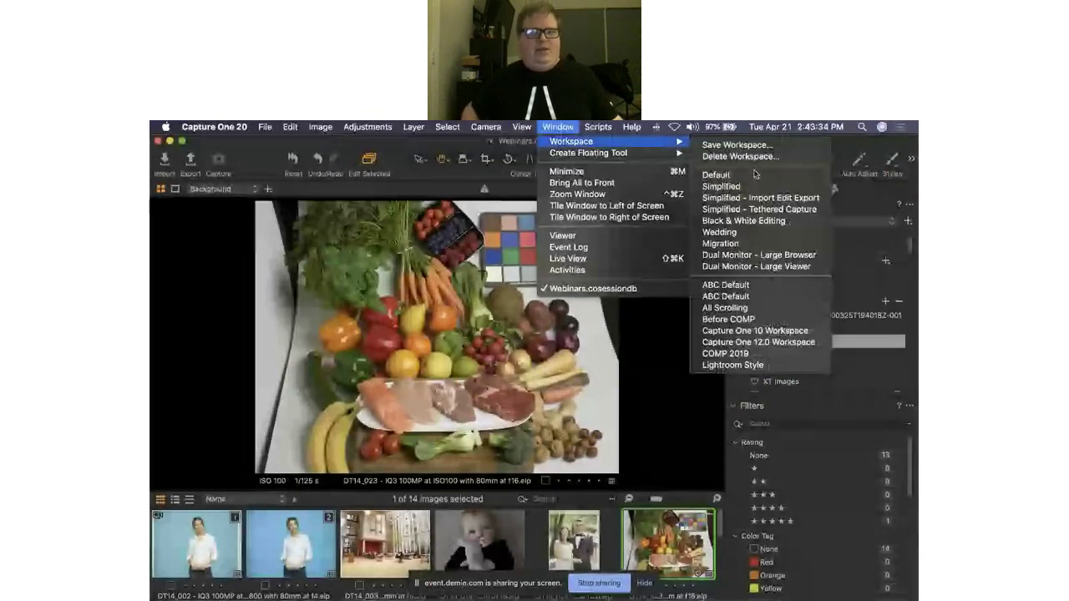
pyautogui.click(764, 177)
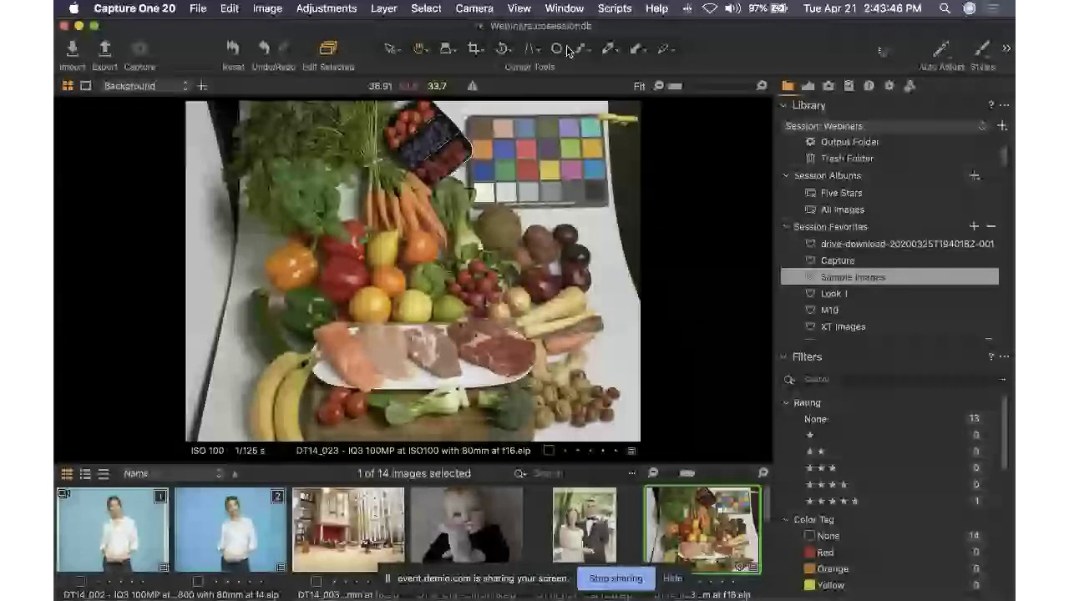
# Step: Return to the customized workspace with tool tabs beside the vertical browser and save it as "ABC Backup for Web"
pyautogui.click(565, 9)
pyautogui.moveTo(558, 32)
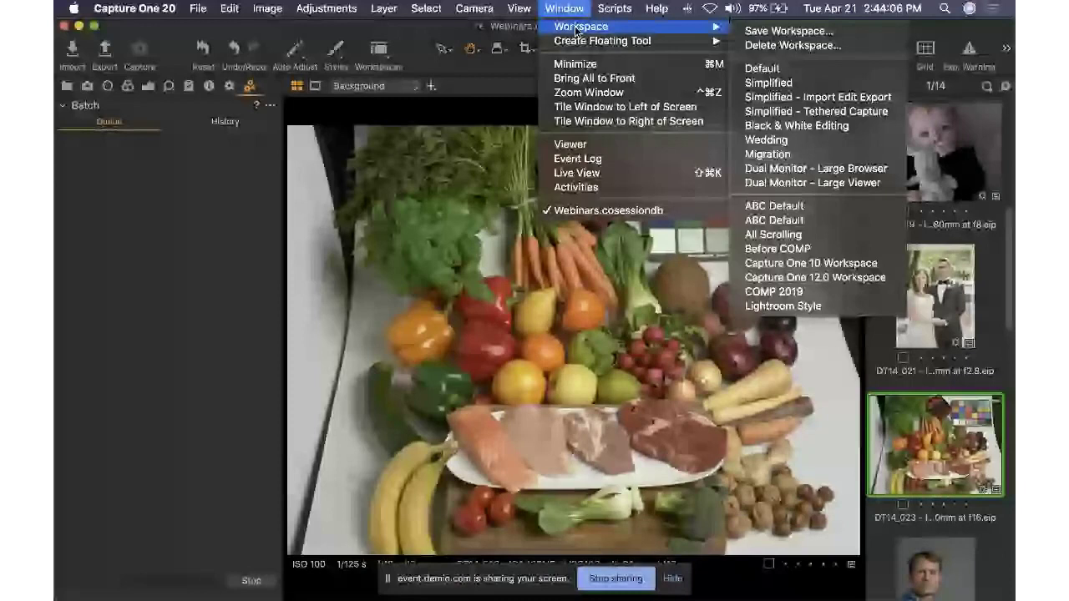
pyautogui.click(788, 31)
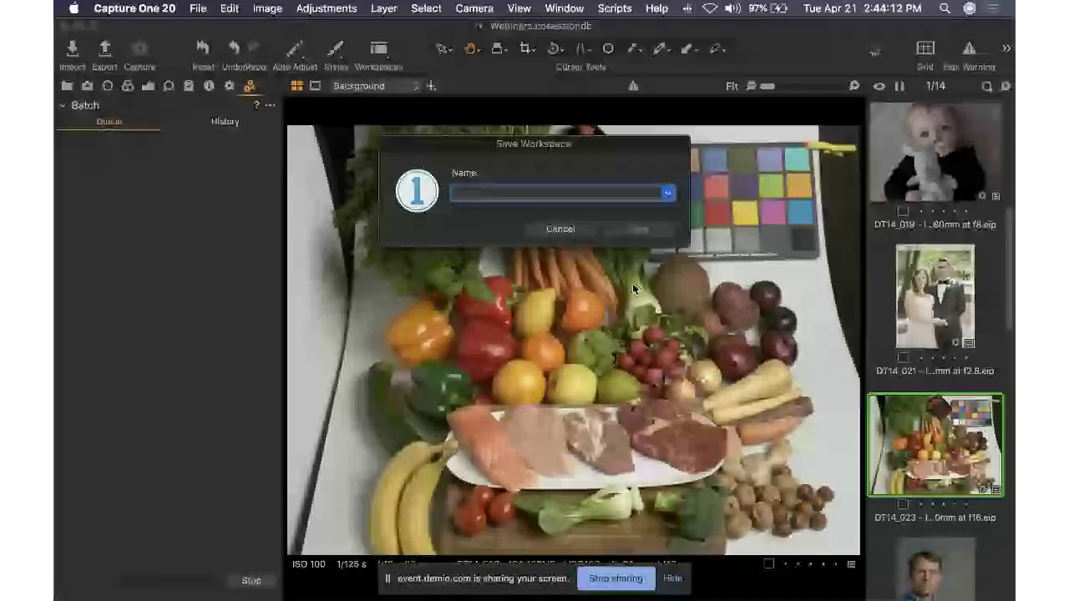
pyautogui.write('ABC Backup for Web')
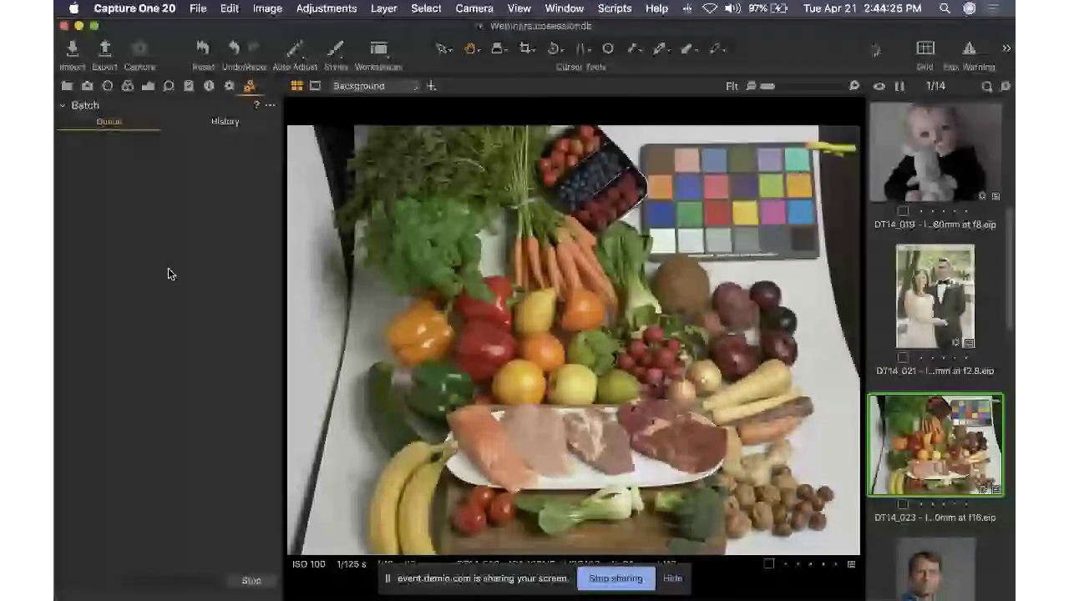
# Step: Create a new custom tool tab and widen the tool panel so its icon fits in the row
pyautogui.rightClick(158, 304)
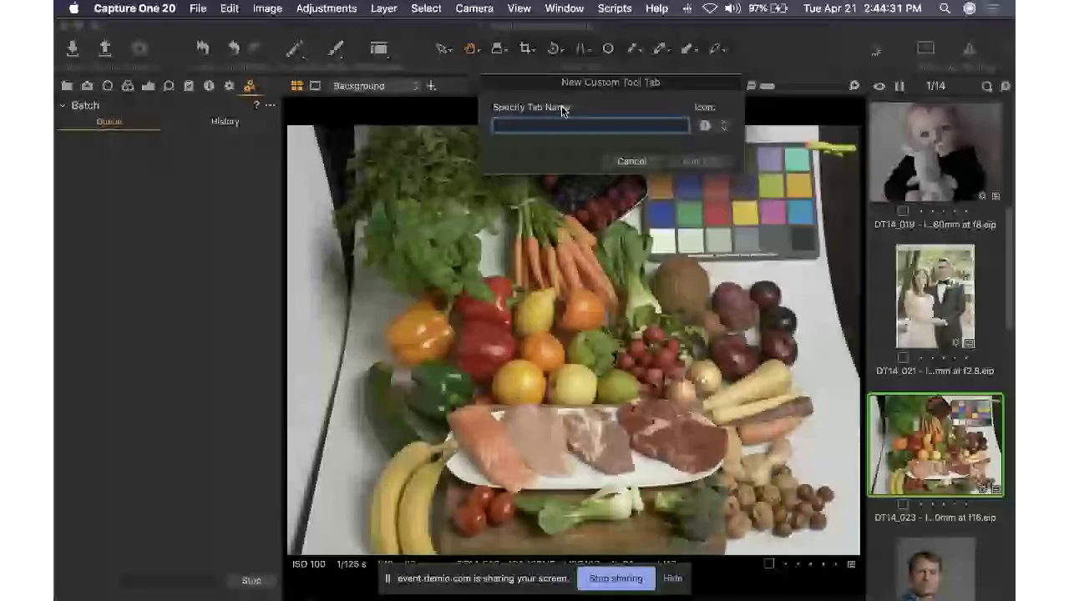
pyautogui.press('Escape')
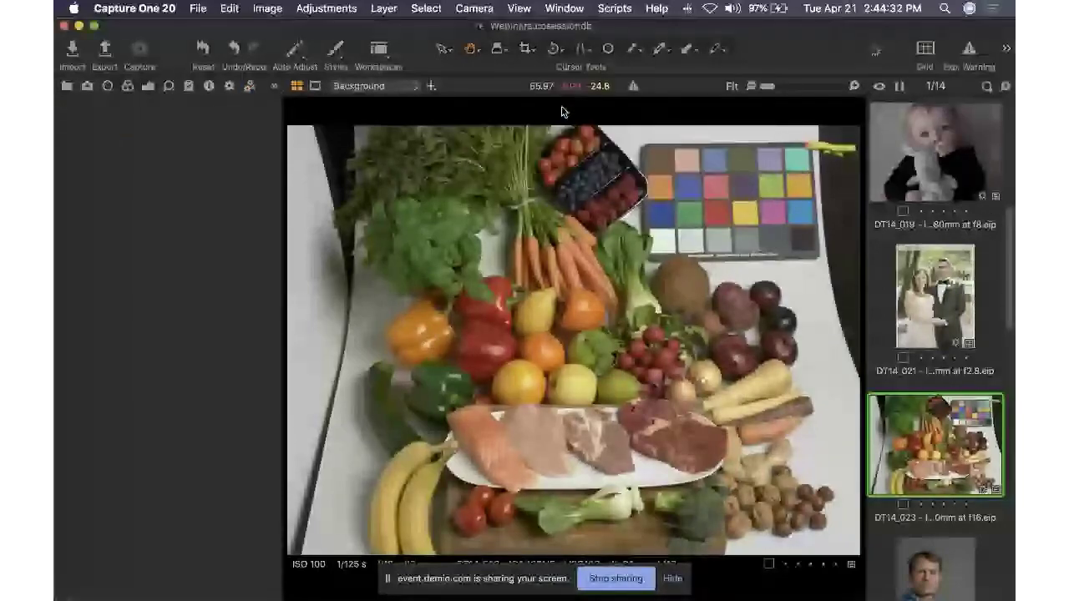
pyautogui.moveTo(279, 98); pyautogui.dragTo(299, 98)
# Step: Add the Color Editor, Color Balance and Base Characteristics tools to the custom tool tab
pyautogui.rightClick(221, 178)
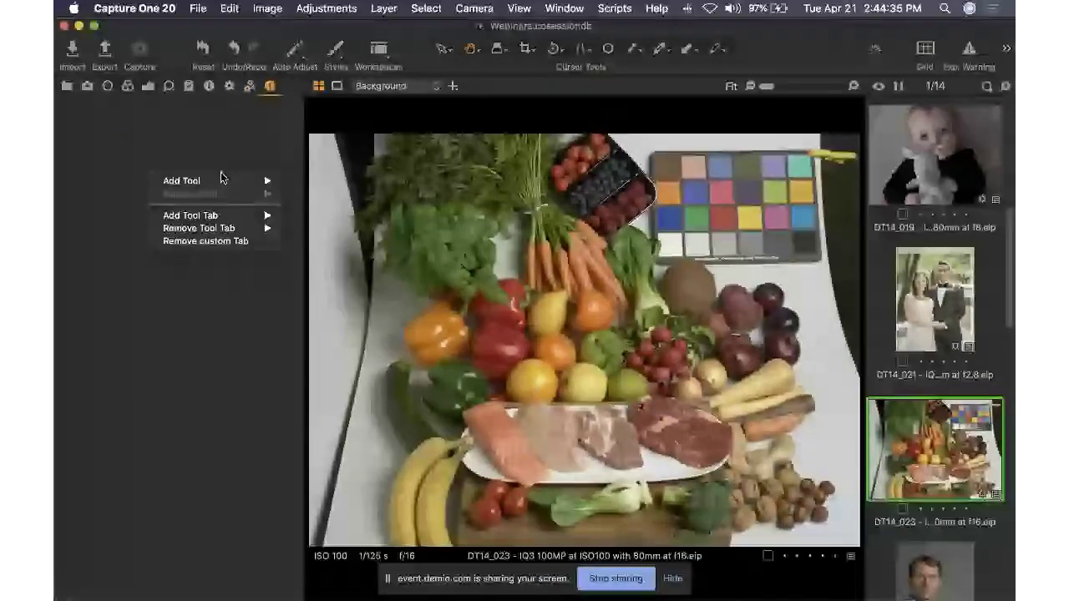
pyautogui.moveTo(222, 179)
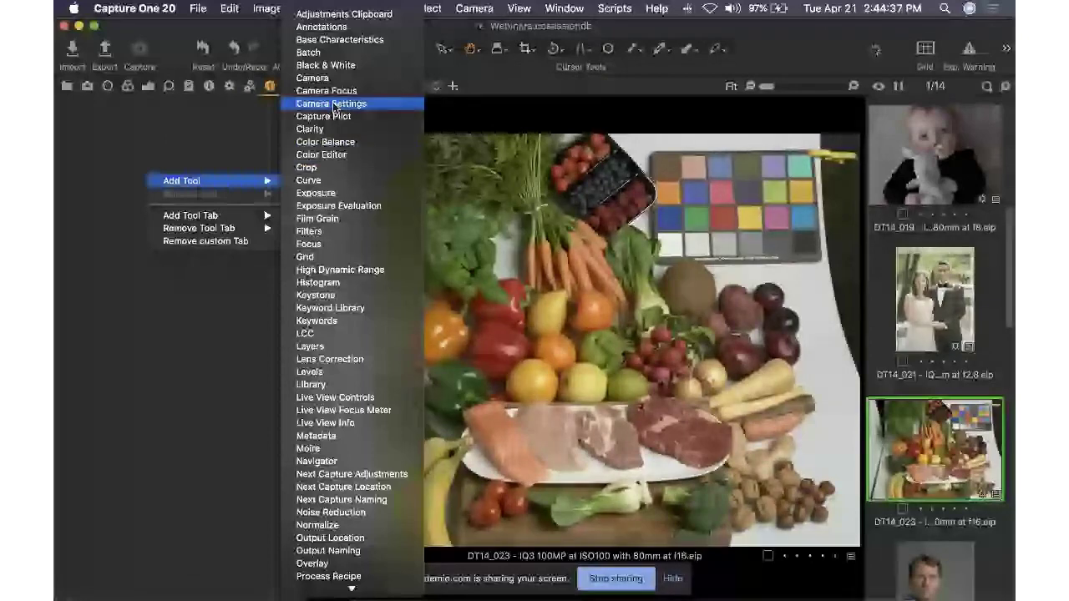
pyautogui.click(345, 153)
pyautogui.rightClick(147, 323)
pyautogui.moveTo(179, 327)
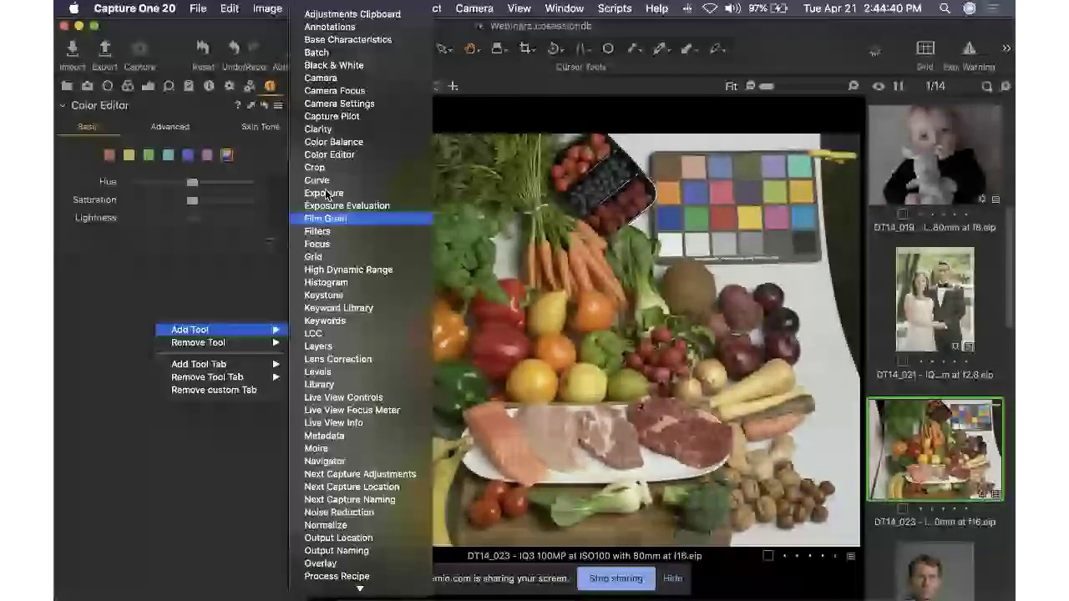
pyautogui.click(310, 129)
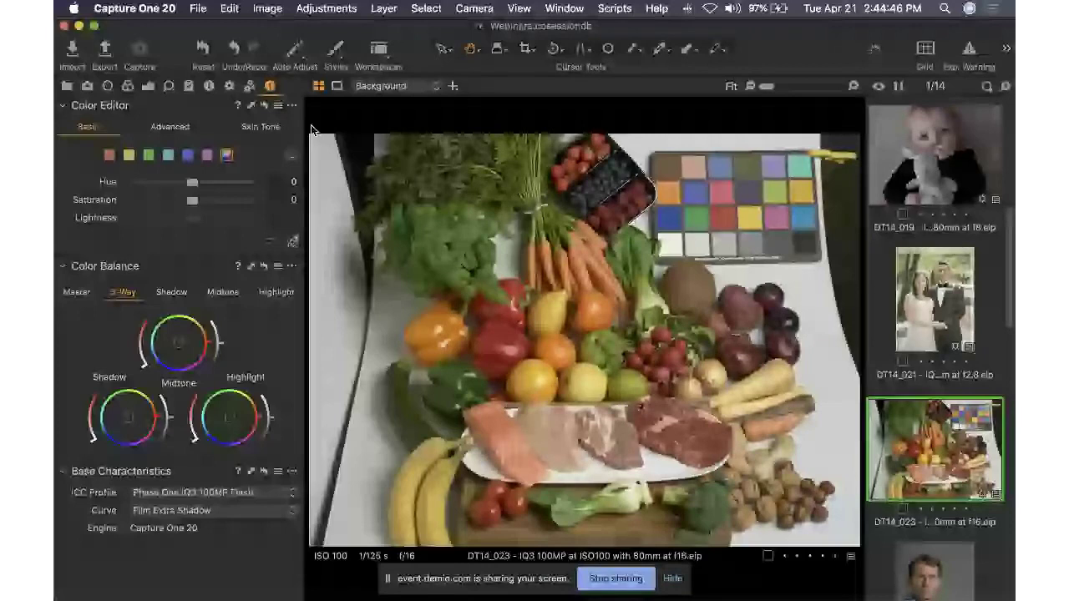
# Step: Rearrange the tool tabs by moving the Capture tab to the end of the row
pyautogui.click(116, 87)
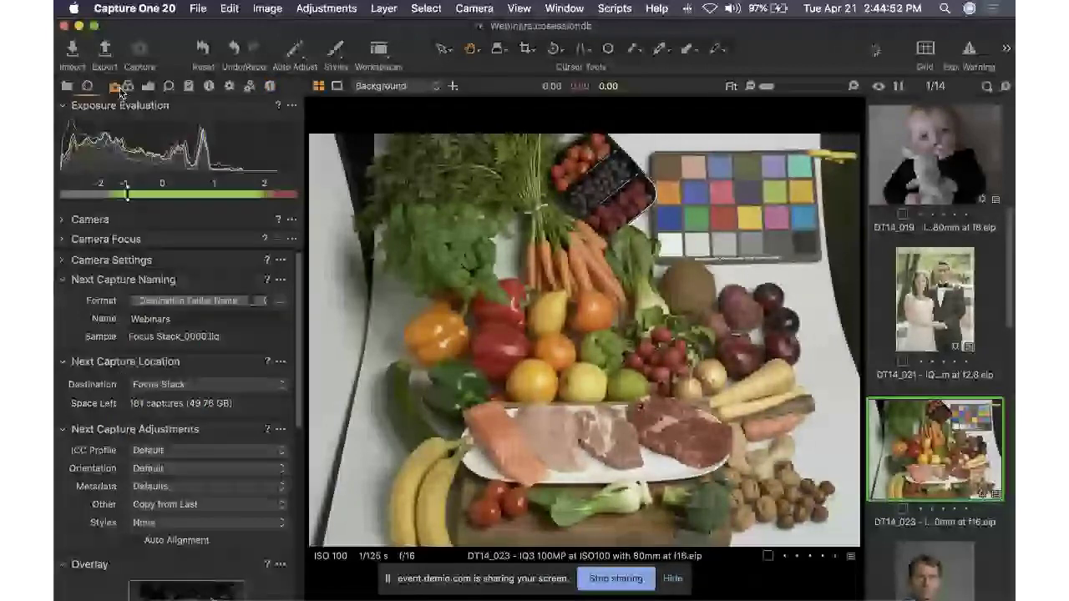
pyautogui.moveTo(121, 92); pyautogui.dragTo(84, 92)
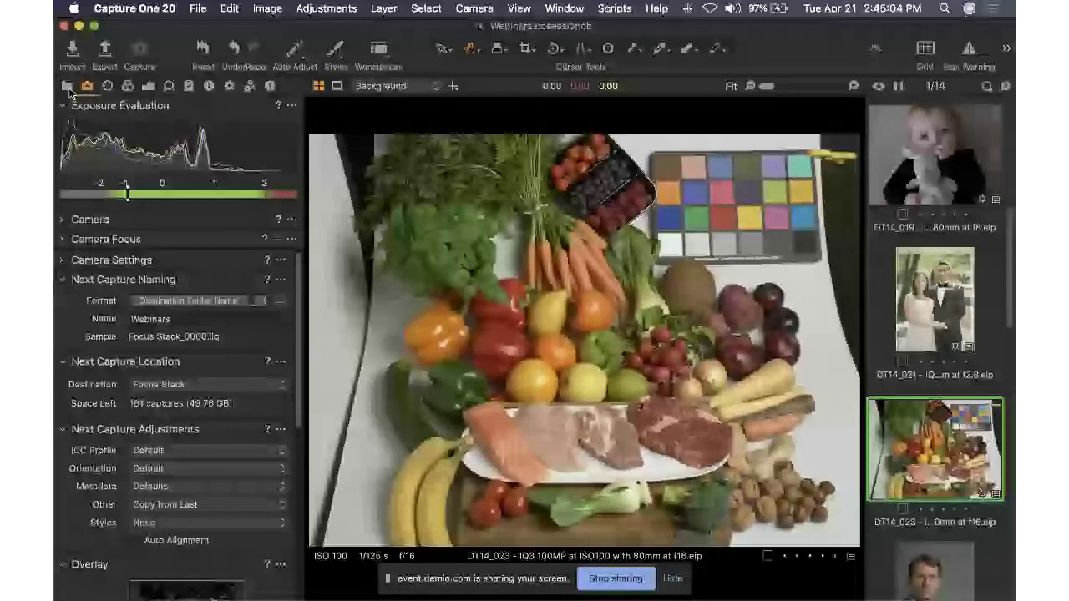
pyautogui.moveTo(88, 90); pyautogui.dragTo(233, 111)
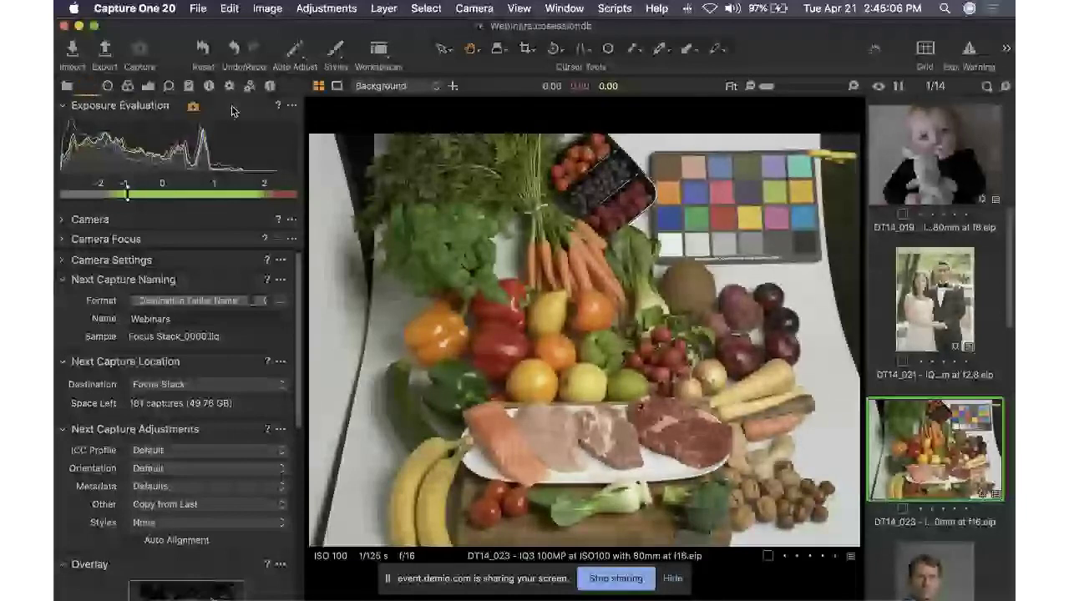
pyautogui.moveTo(233, 111); pyautogui.dragTo(444, 282)
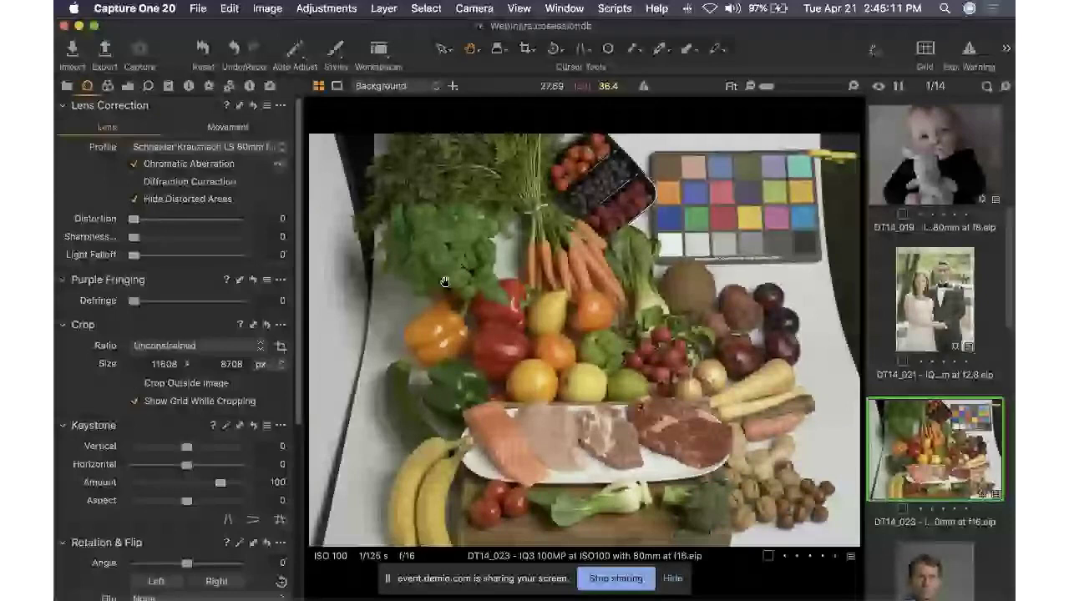
# Step: Detach the Lens Correction tool as a floating panel over the image and restore the original workspace layout
pyautogui.moveTo(109, 105); pyautogui.dragTo(543, 191)
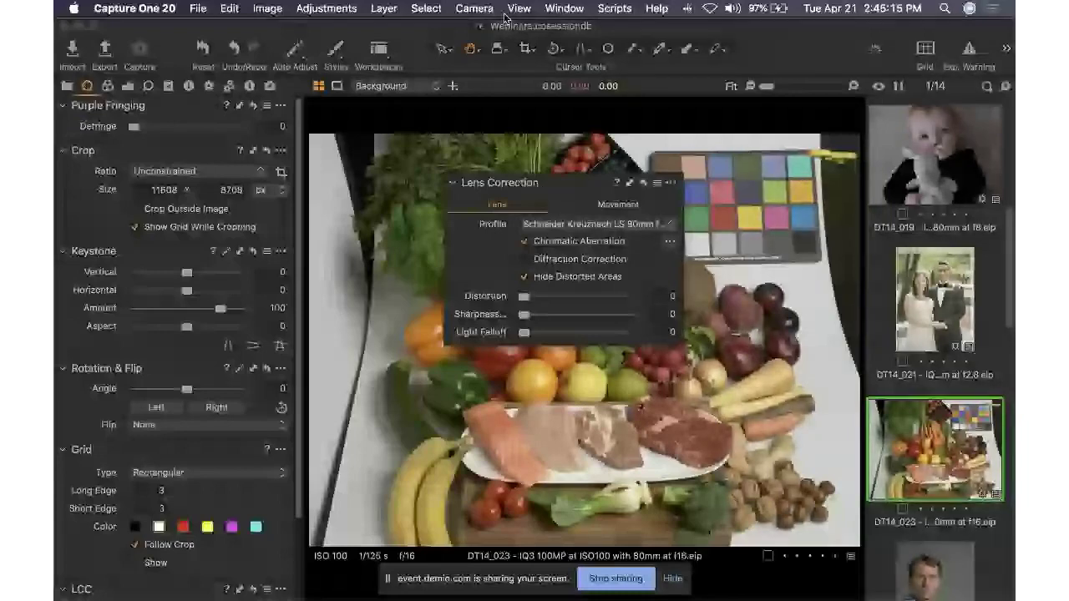
pyautogui.click(564, 9)
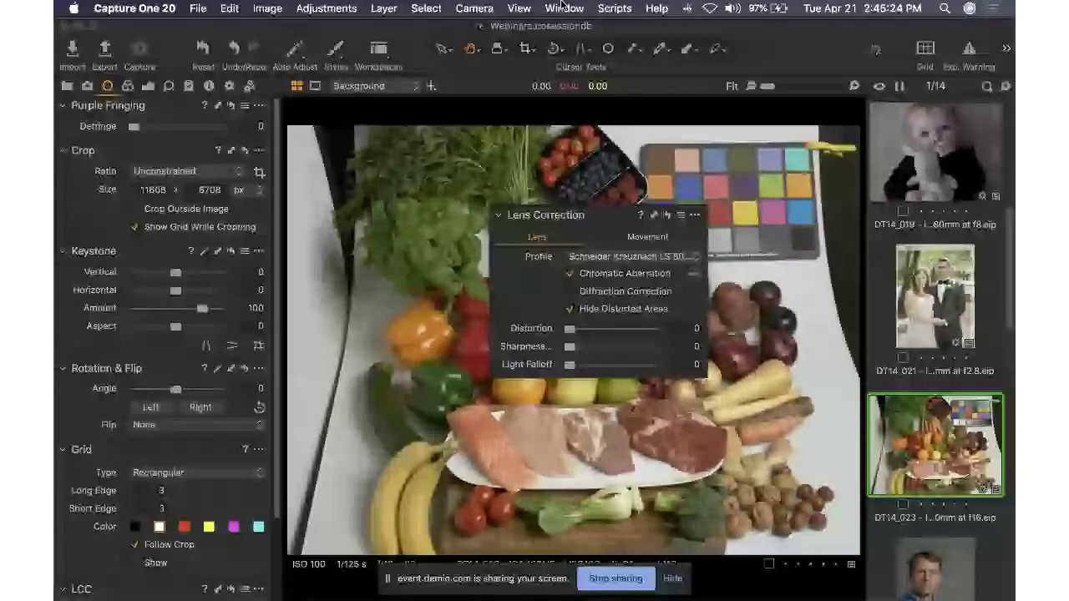
# Step: Save the layout with the floating Lens Correction tool as workspace "floating" and return to the workspace with that tool docked
pyautogui.click(562, 7)
pyautogui.moveTo(591, 27)
pyautogui.click(789, 31)
pyautogui.write('floating')
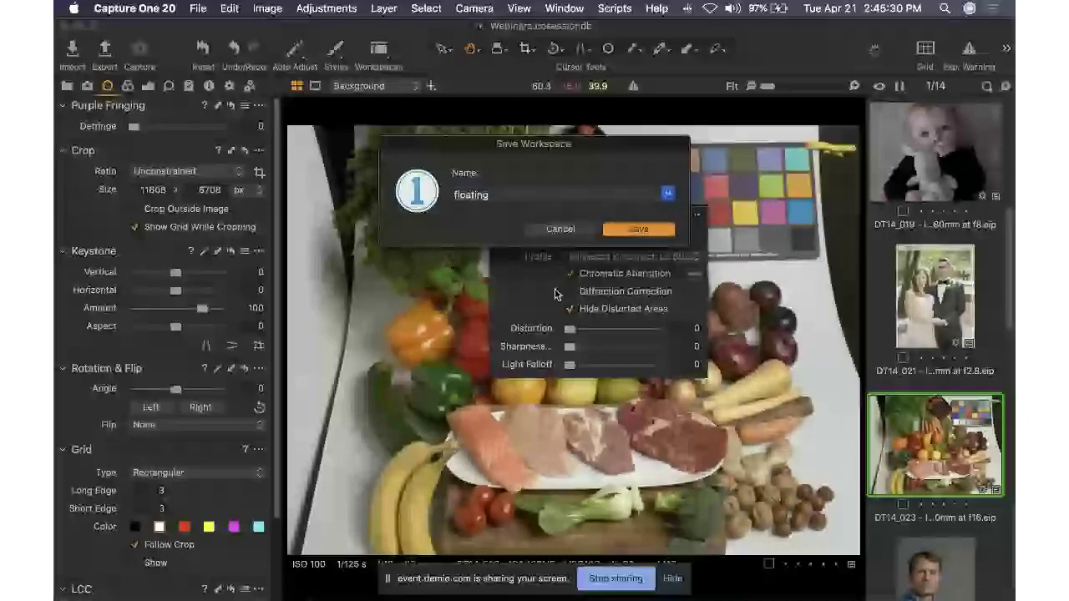
pyautogui.click(574, 6)
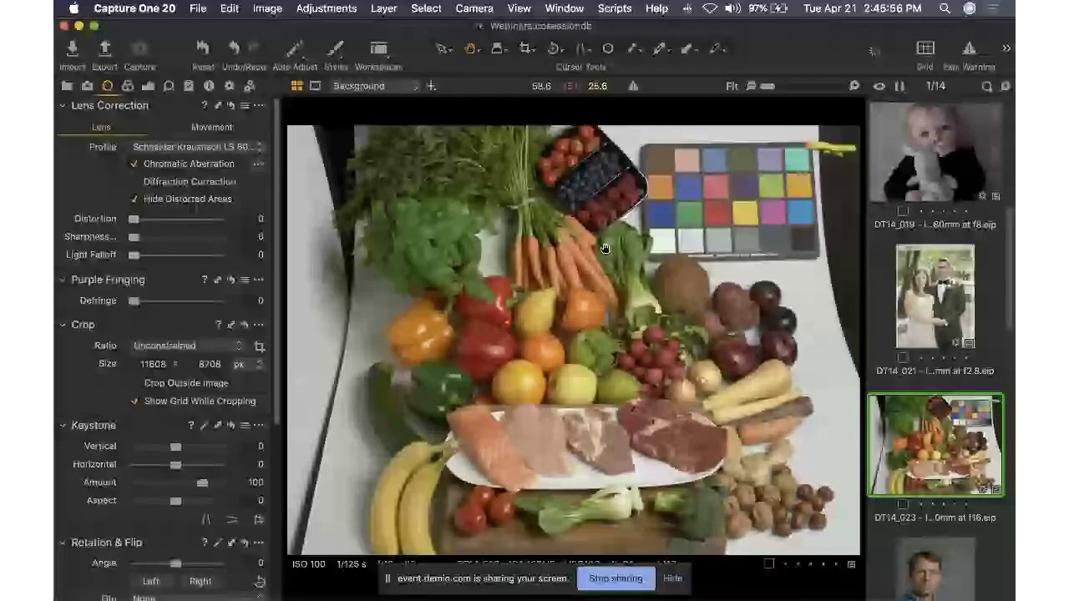
# Step: Switch to Chrome and check the newest attendee questions in the webinar chat
pyautogui.press('super+space')
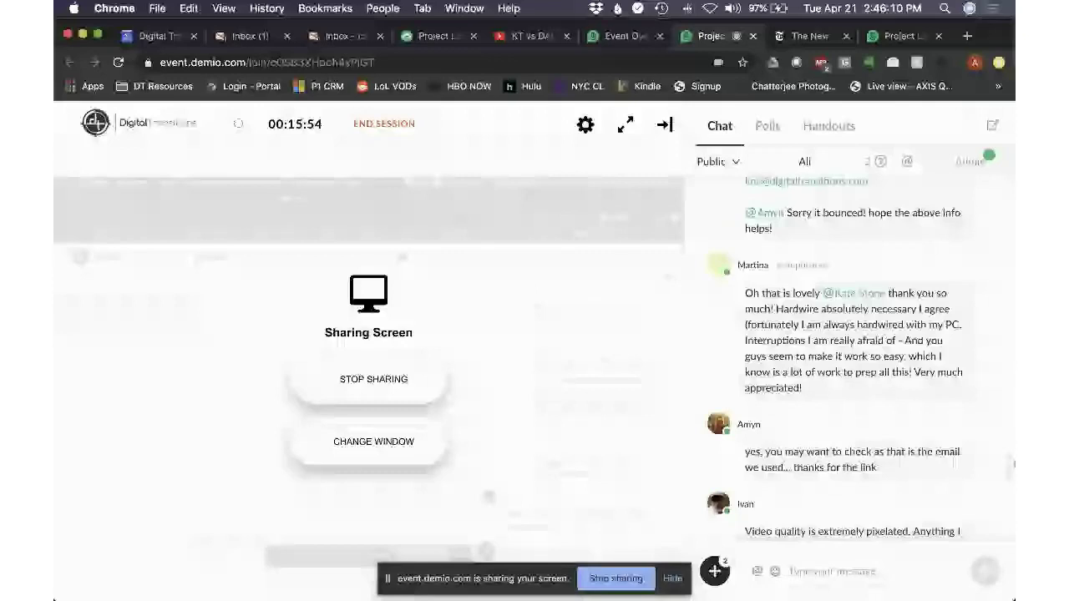
pyautogui.scroll(1, 852, 351)
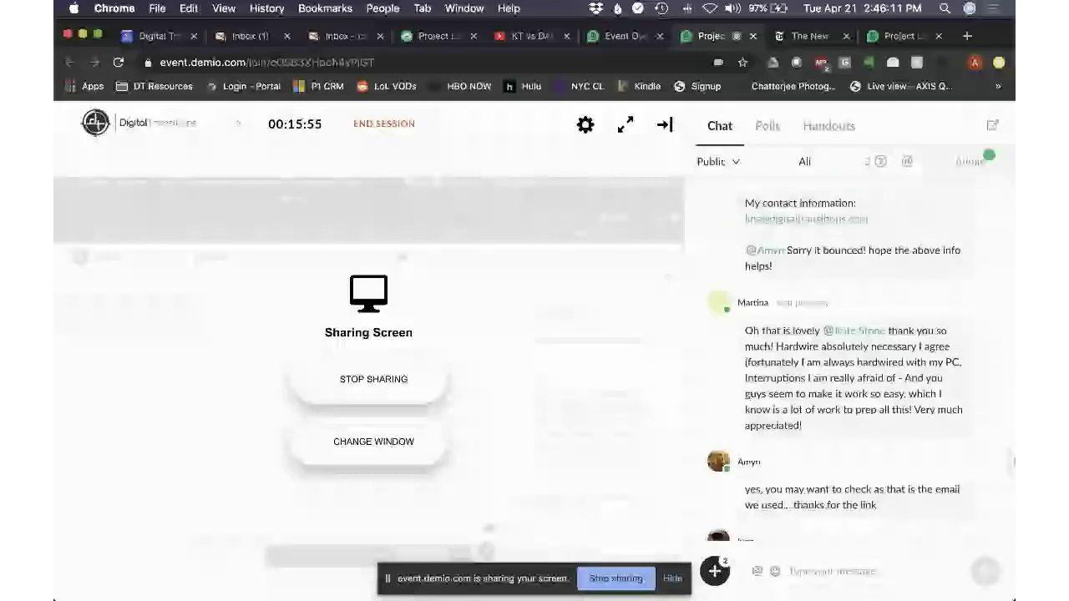
pyautogui.scroll(-3, 1013, 461)
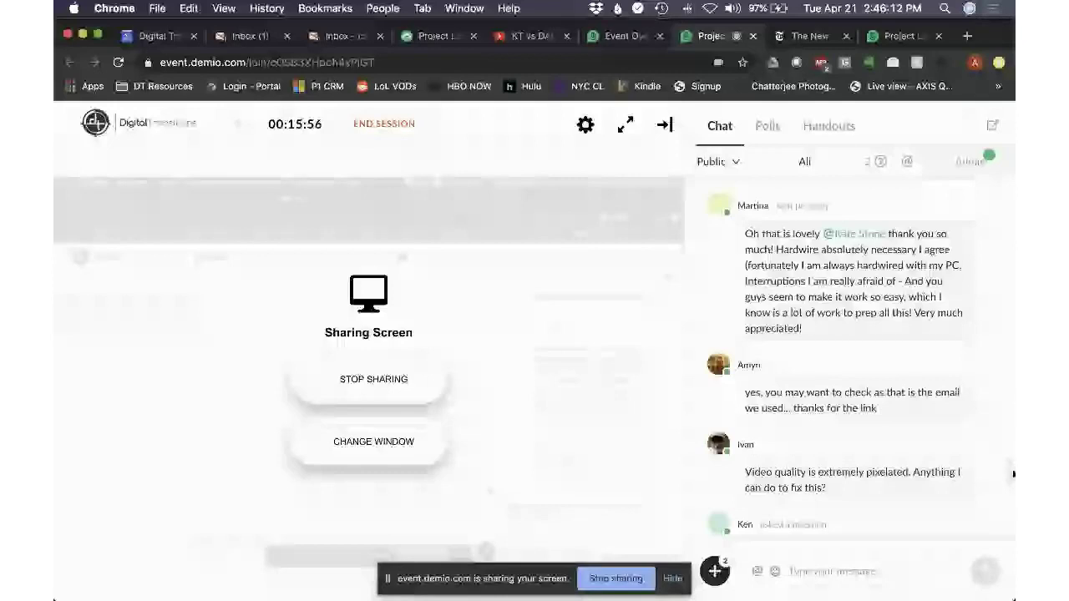
pyautogui.scroll(-6, 1010, 495)
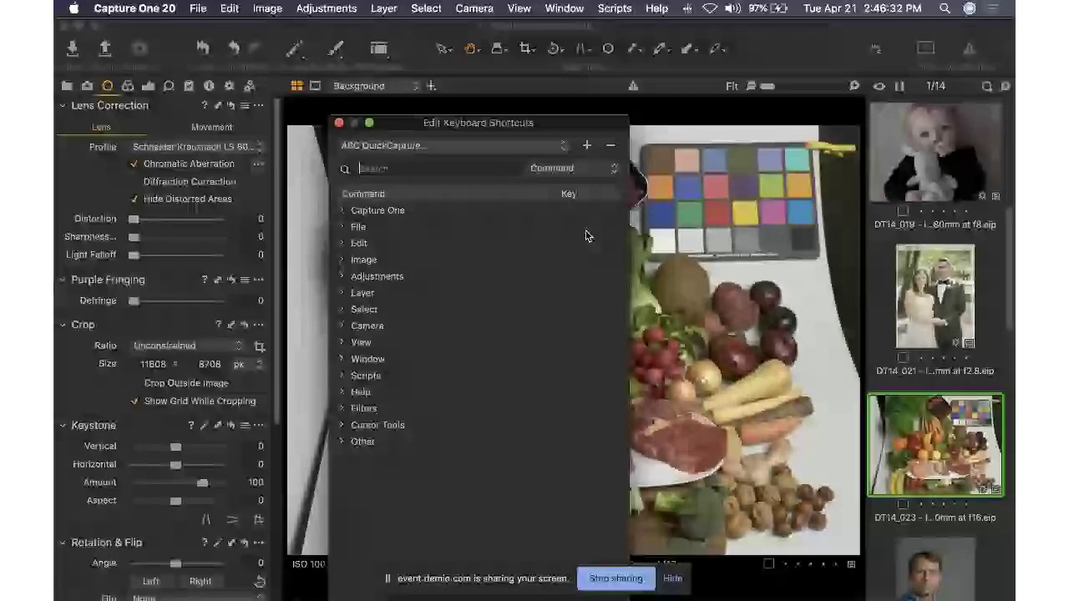
# Step: Search the Capture One keyboard shortcut commands for "focus"
pyautogui.write('f')
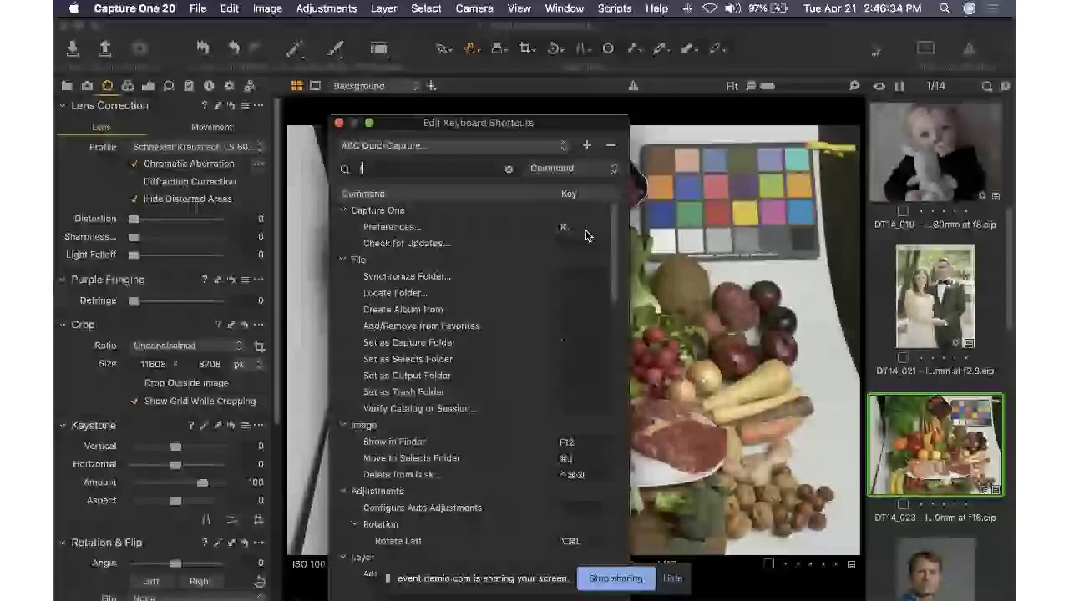
pyautogui.write('oc')
pyautogui.write('us')
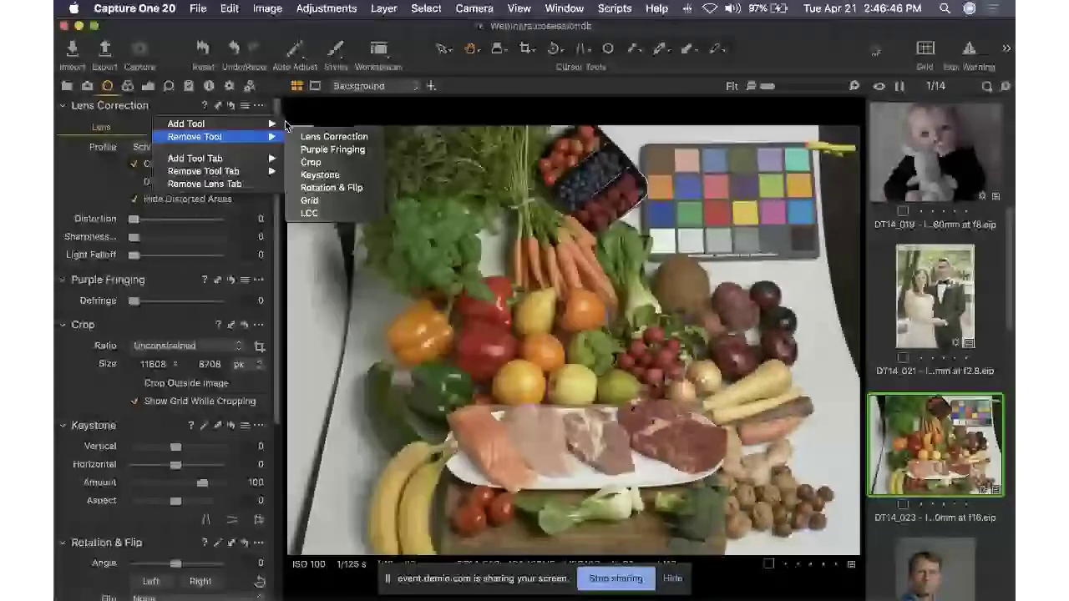
# Step: Add the Focus tool, float it over the image, and close the preferences window
pyautogui.moveTo(218, 124)
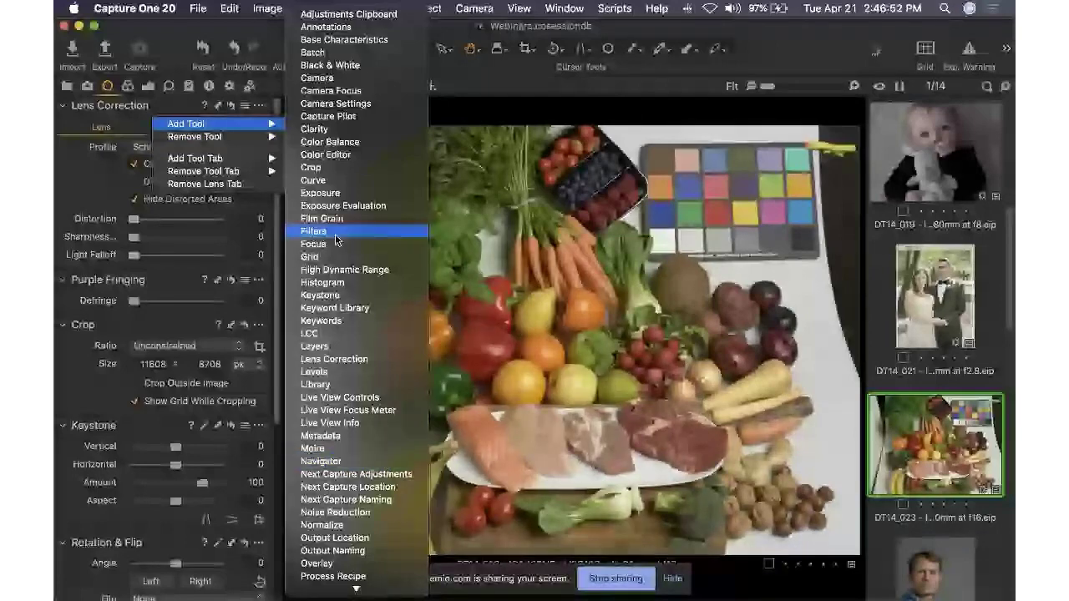
pyautogui.click(336, 242)
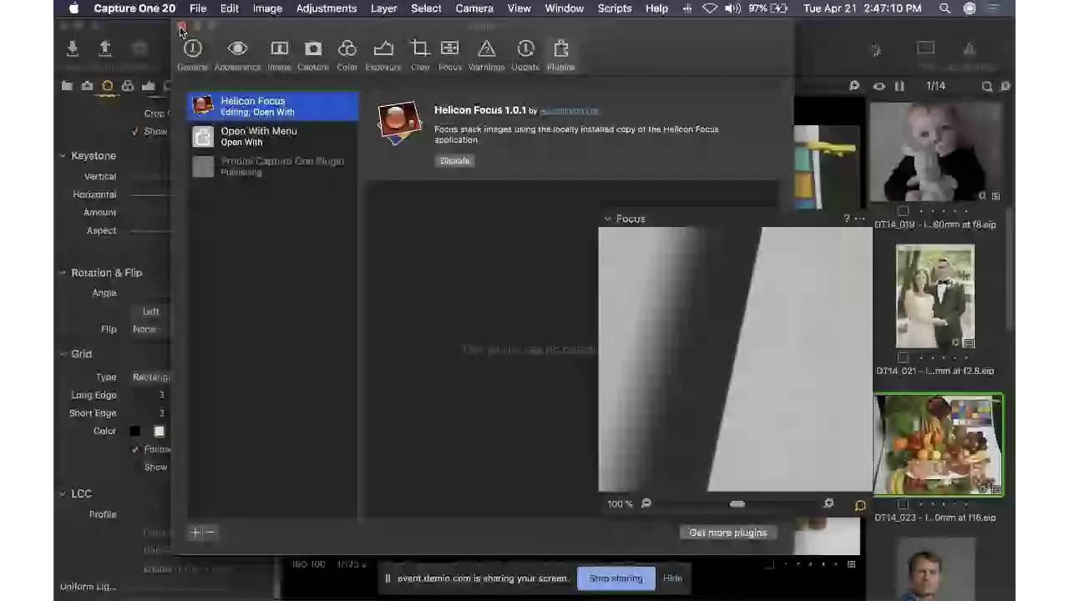
pyautogui.click(181, 27)
# Step: Find the Pick Focus Point command with the search "pick f" and assign F as its keyboard shortcut
pyautogui.click(229, 8)
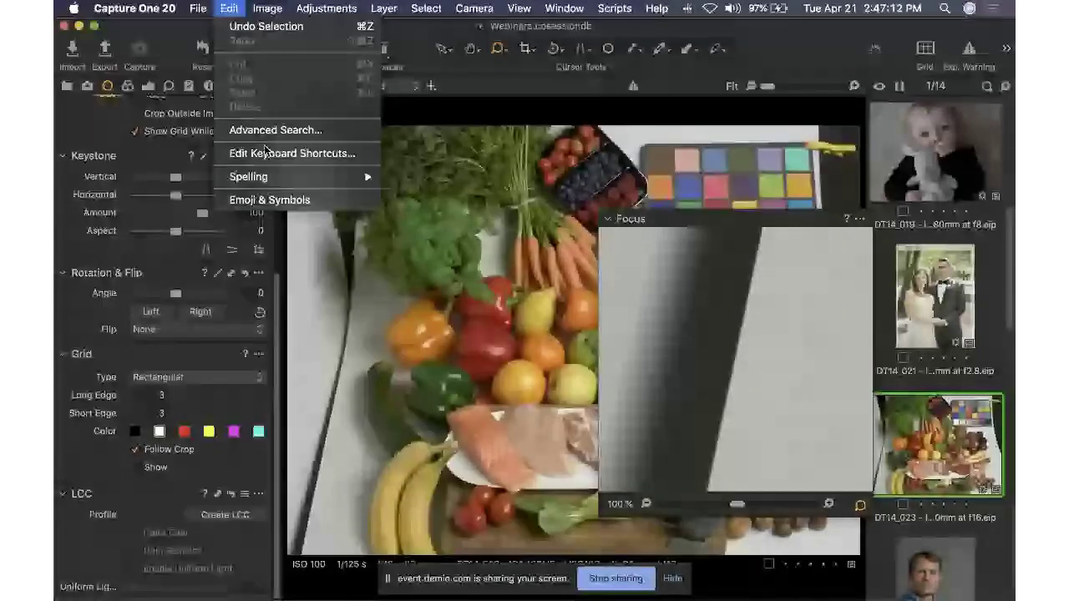
pyautogui.click(266, 153)
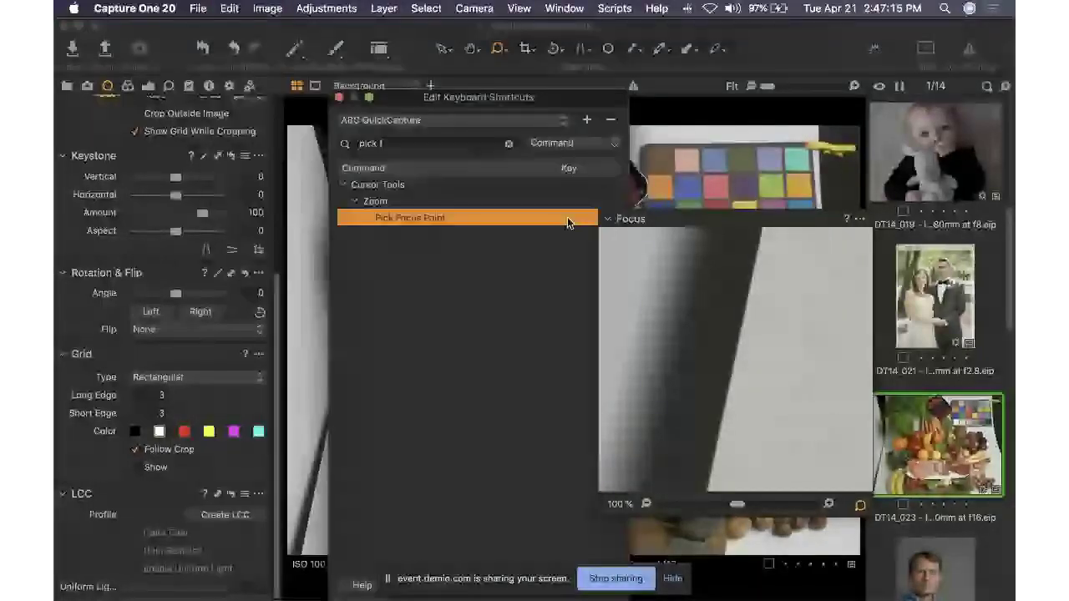
pyautogui.click(567, 216)
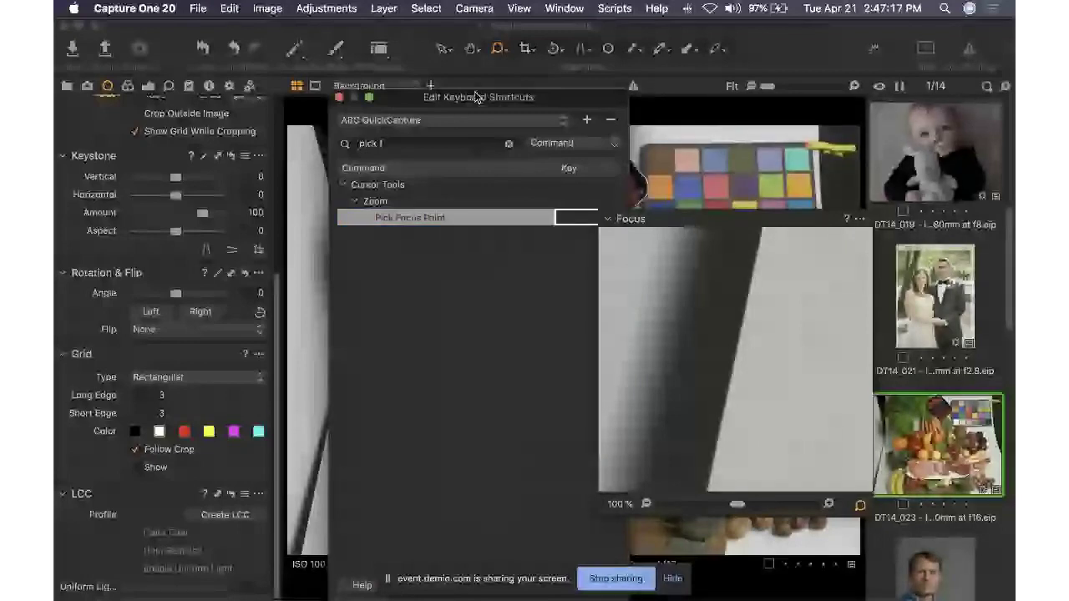
pyautogui.moveTo(476, 97); pyautogui.dragTo(379, 58)
pyautogui.press('f')
pyautogui.click(500, 546)
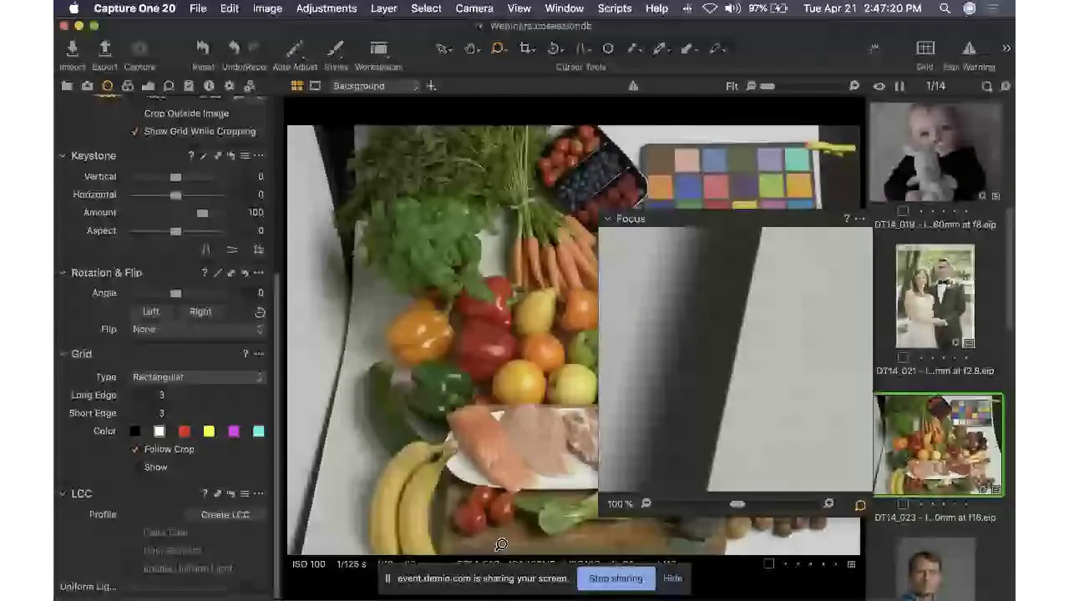
# Step: Pick focus points on the broccoli and leafy greens in the produce image and check their sharpness in the floating Focus tool
pyautogui.click(440, 255)
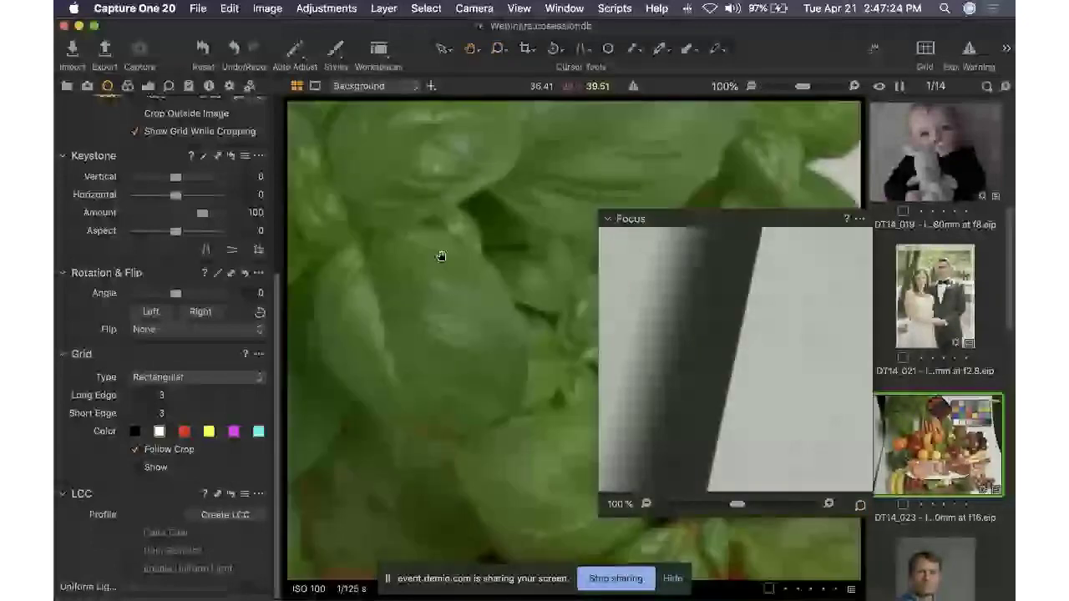
pyautogui.click(441, 255)
pyautogui.click(766, 538)
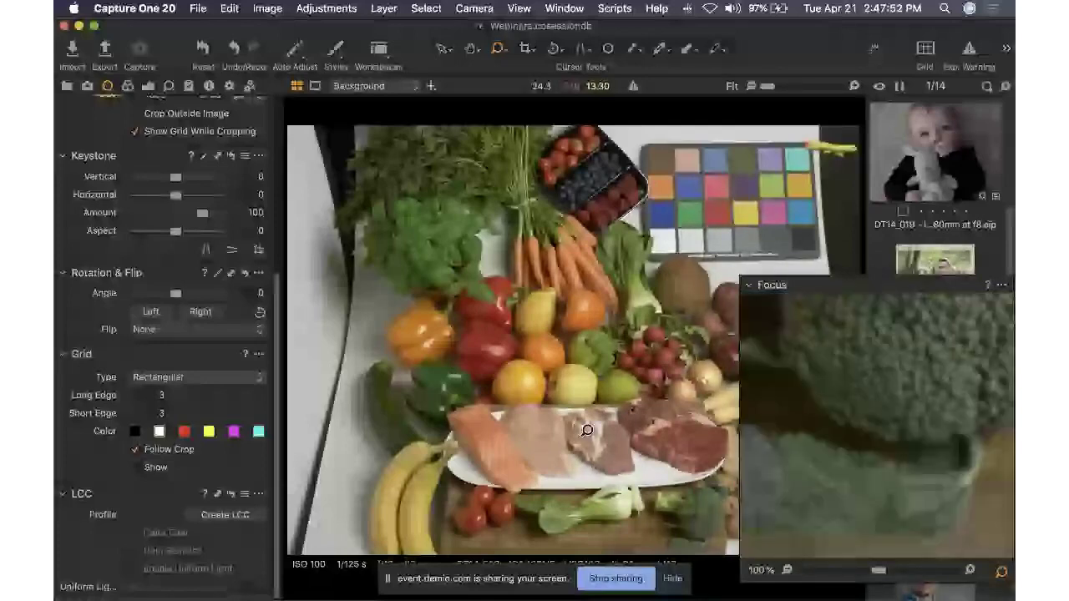
pyautogui.click(622, 263)
pyautogui.click(630, 255)
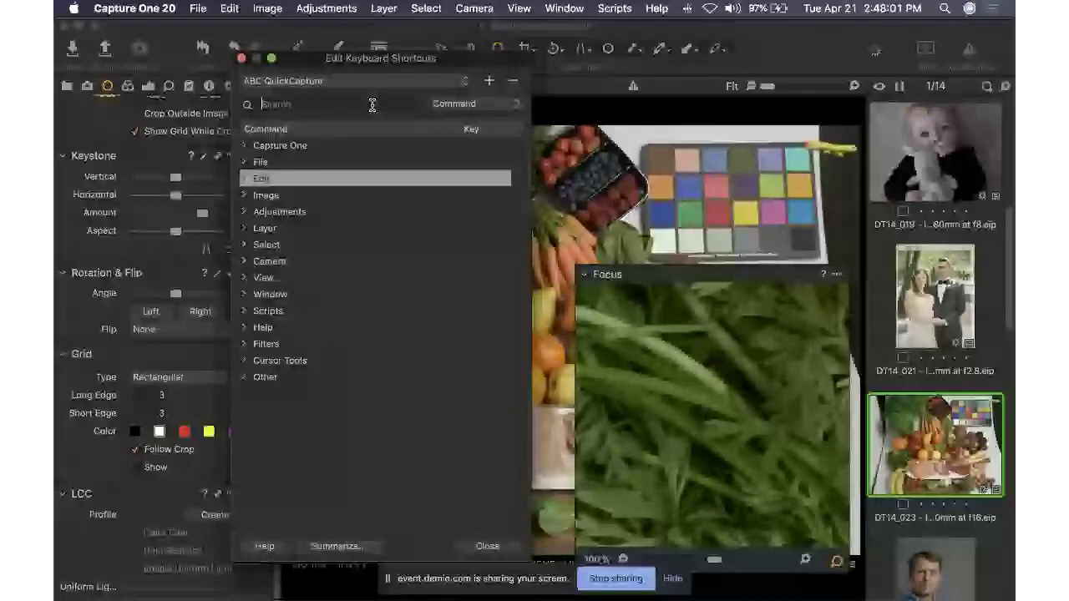
# Step: Find Enter Full Screen with the search "full", assign Control+Command+F as its shortcut, and check the list of available shortcut sets
pyautogui.write('full')
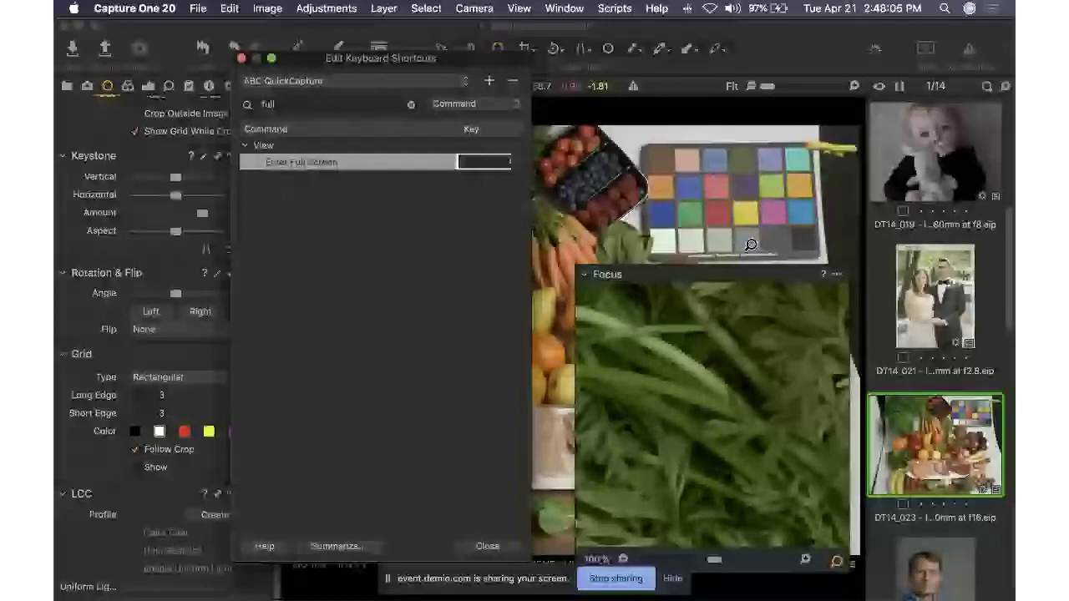
pyautogui.press('ctrl+super+f')
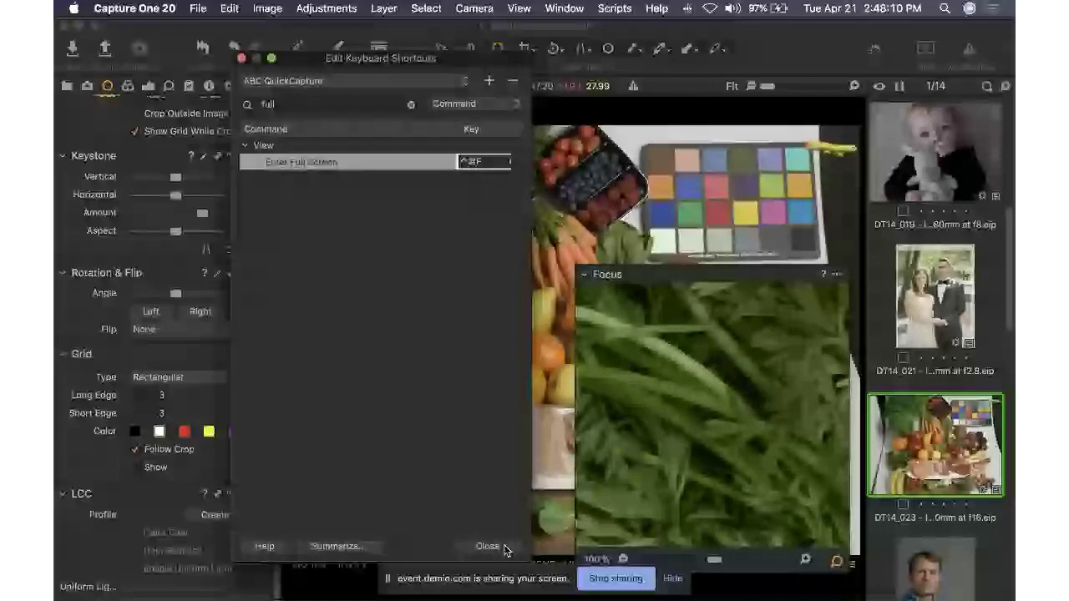
pyautogui.click(359, 81)
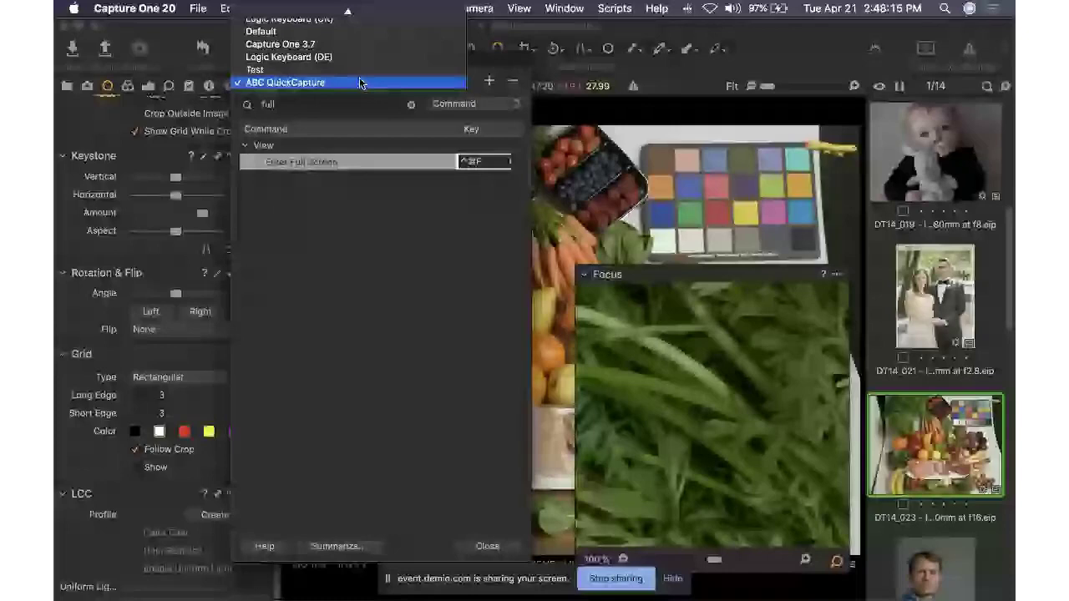
pyautogui.scroll(2, 357, 75)
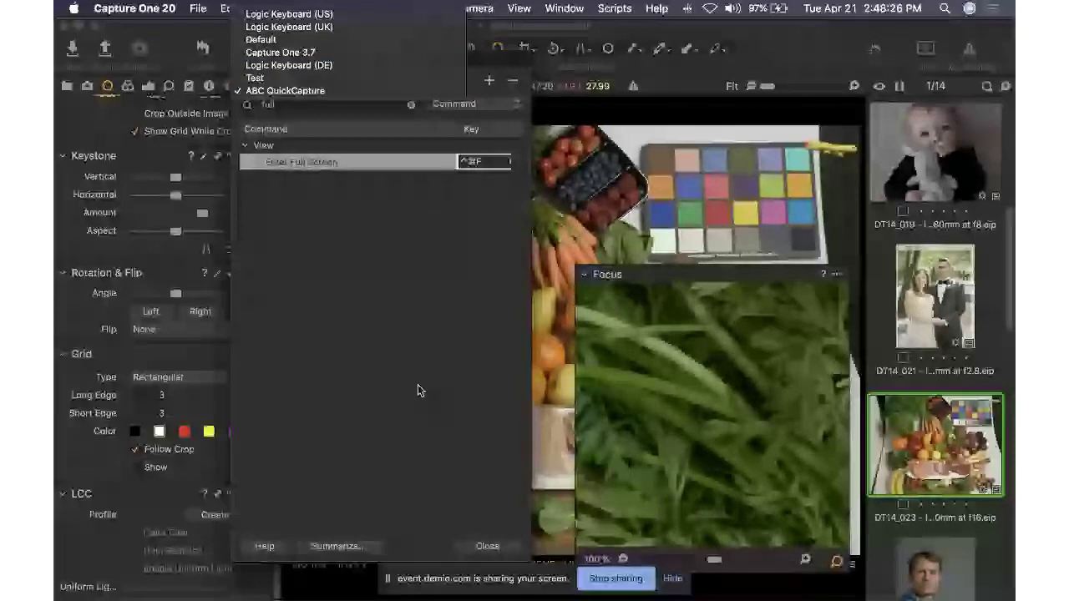
pyautogui.click(429, 454)
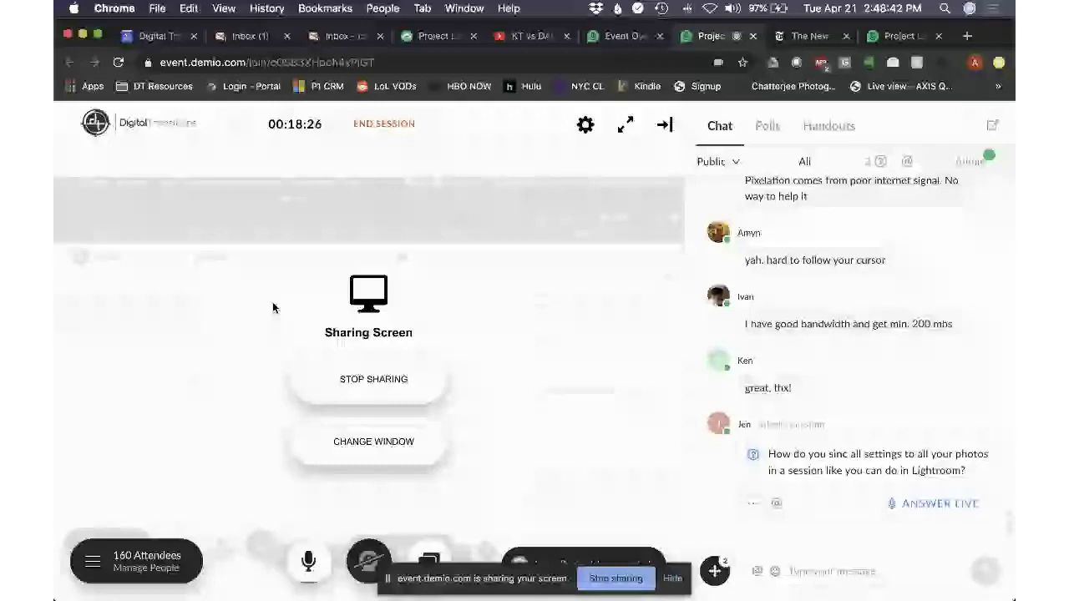
# Step: Switch to Chrome and read through the recent attendee messages in the webinar chat
pyautogui.scroll(5, 782, 363)
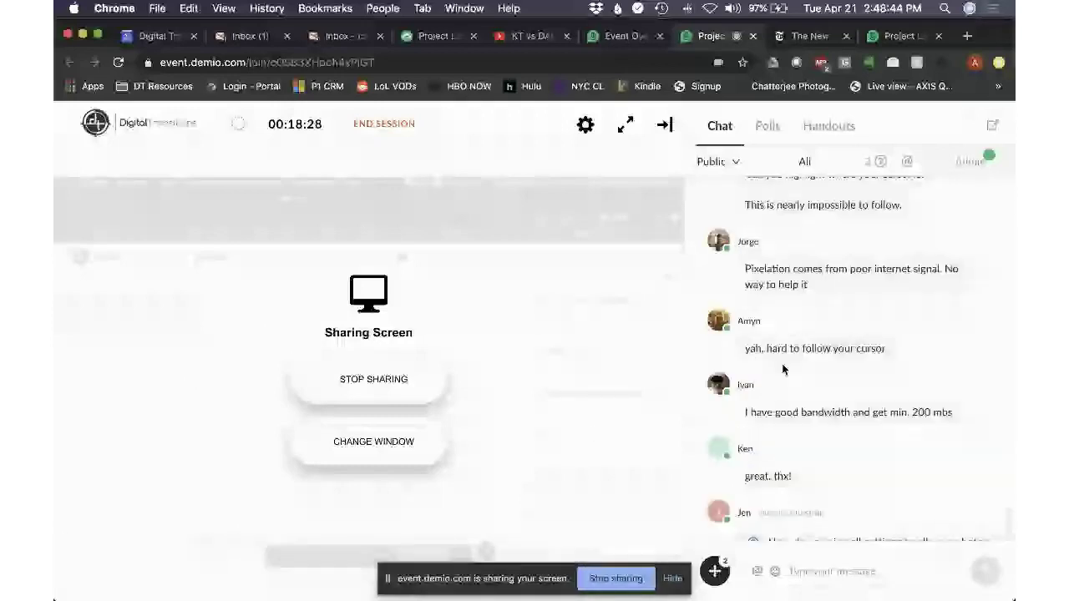
pyautogui.scroll(-3, 781, 343)
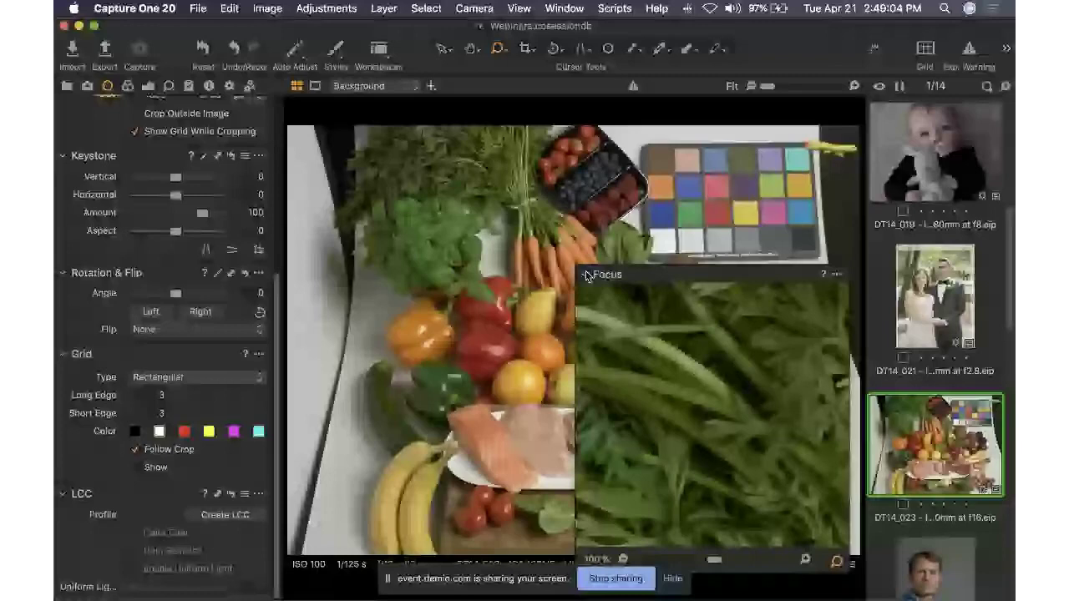
# Step: Return to Capture One, move the floating Focus tool slightly higher over the image, and show its tool options
pyautogui.moveTo(587, 276); pyautogui.dragTo(587, 255)
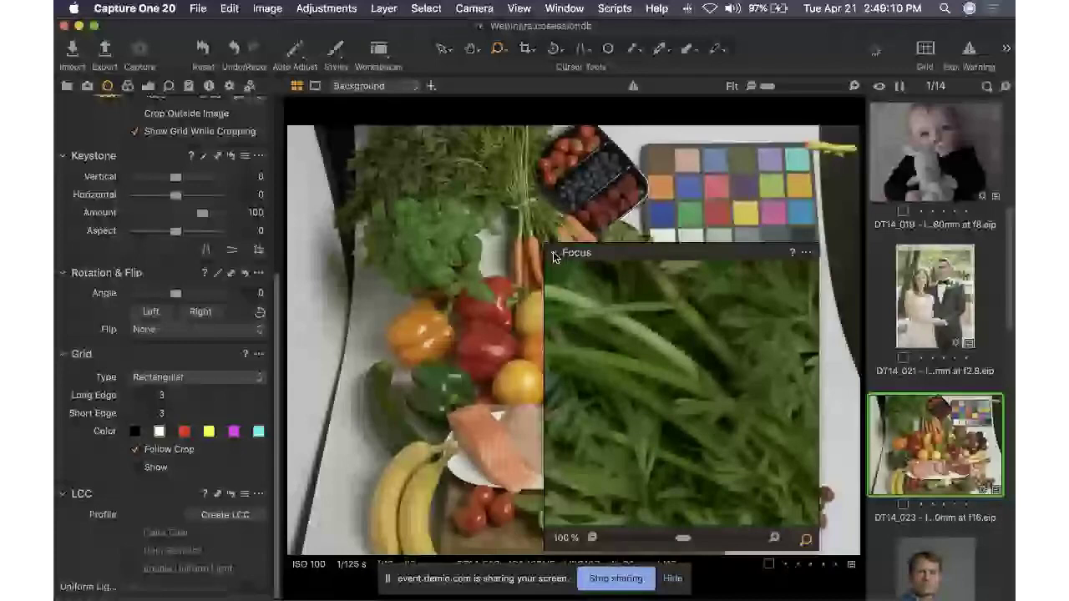
pyautogui.click(806, 252)
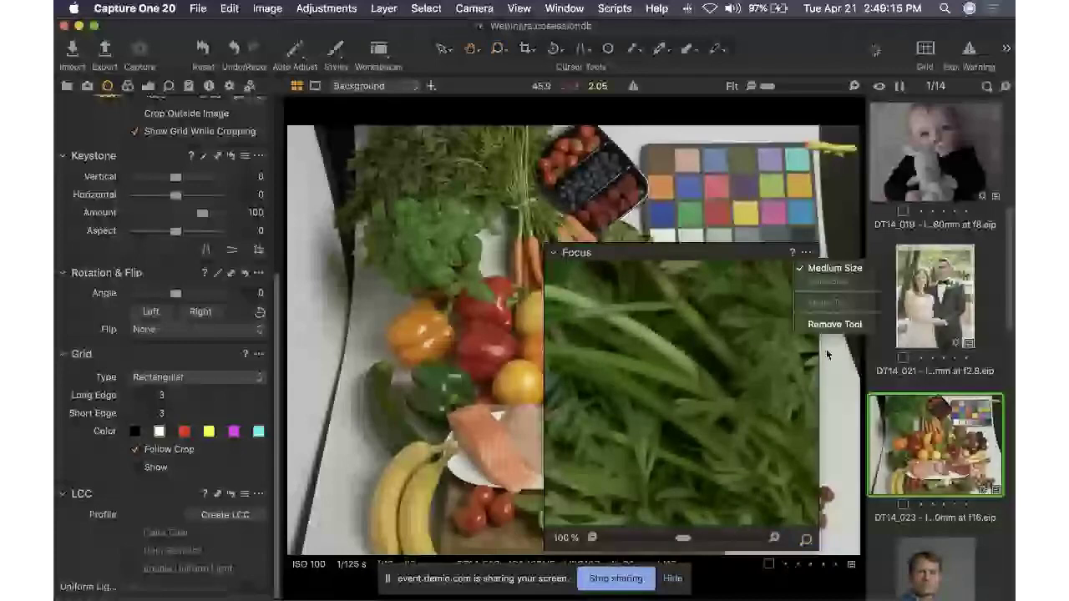
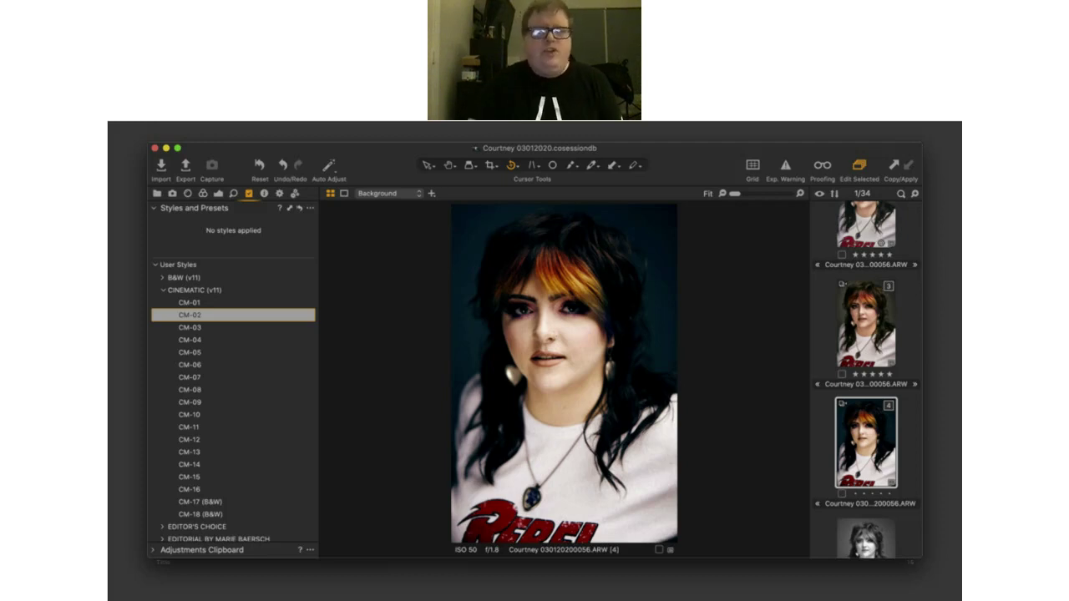
pyautogui.rightClick(212, 327)
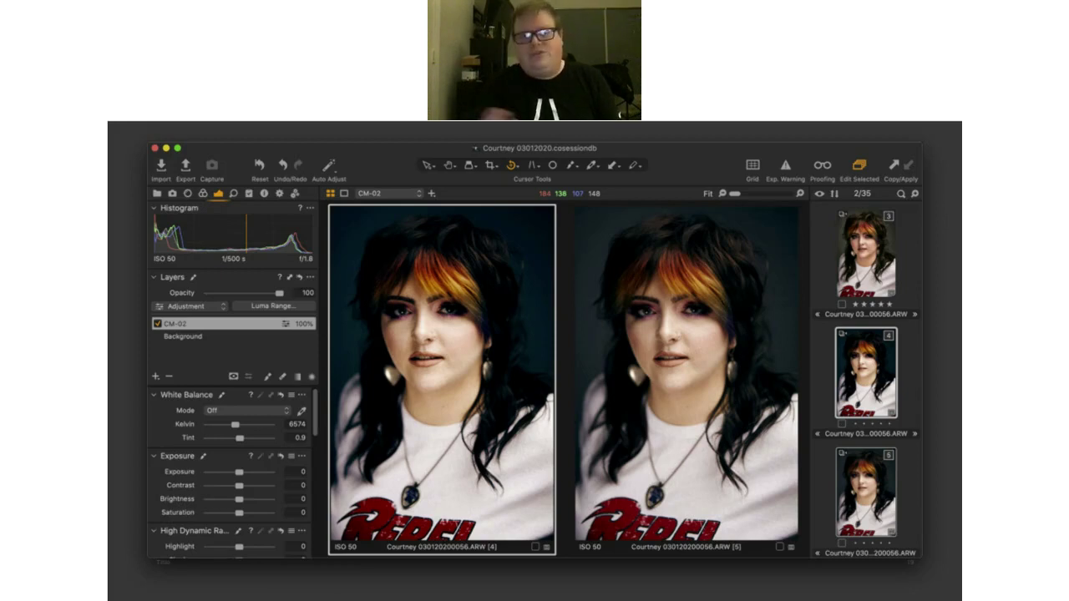
pyautogui.press('Right')
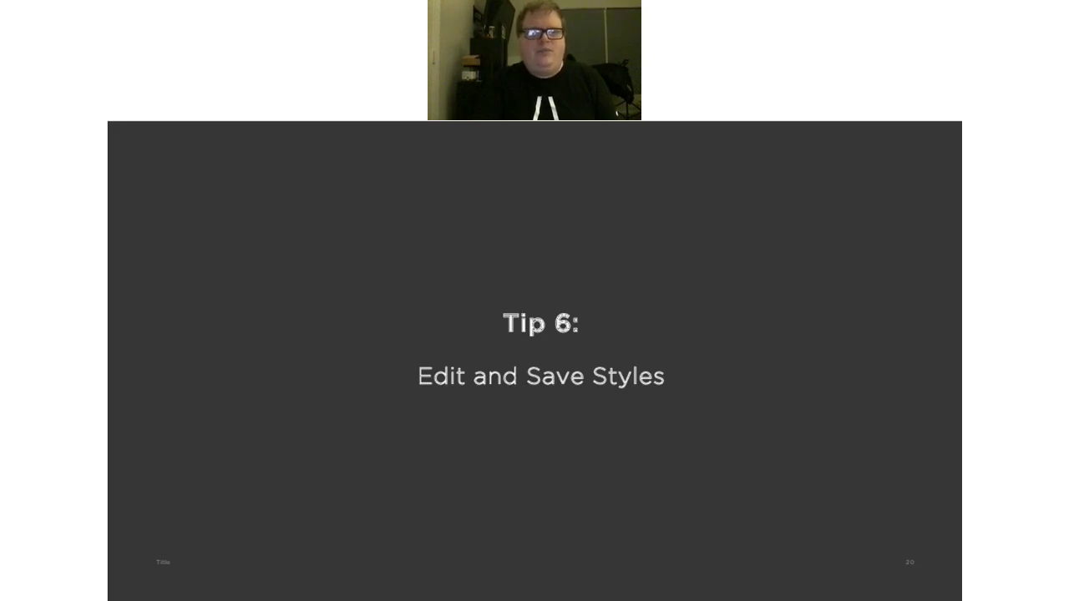
pyautogui.press('Right')
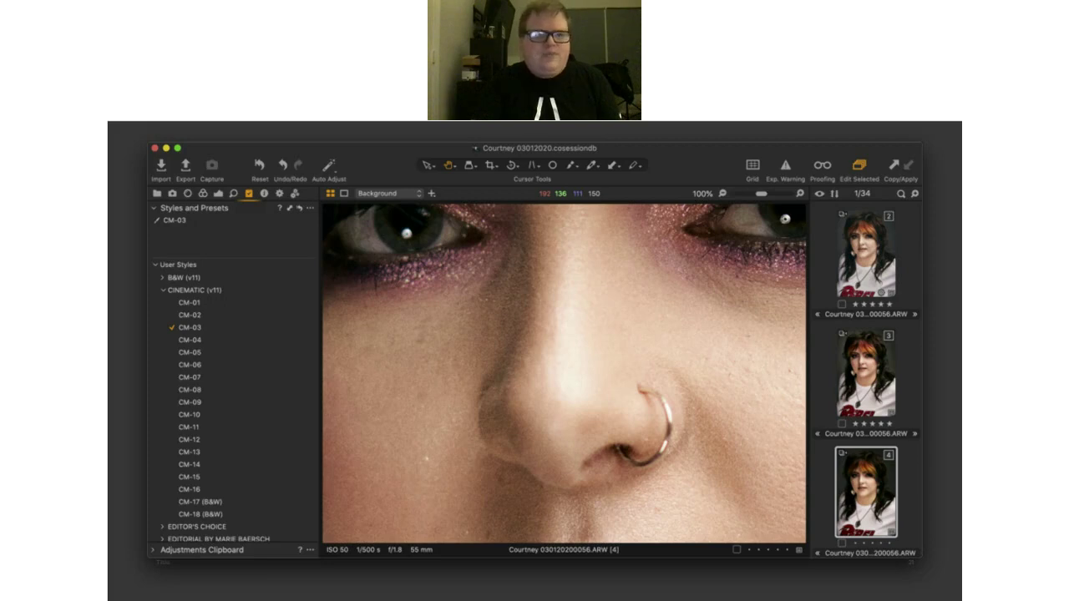
pyautogui.press('super+alt+6')
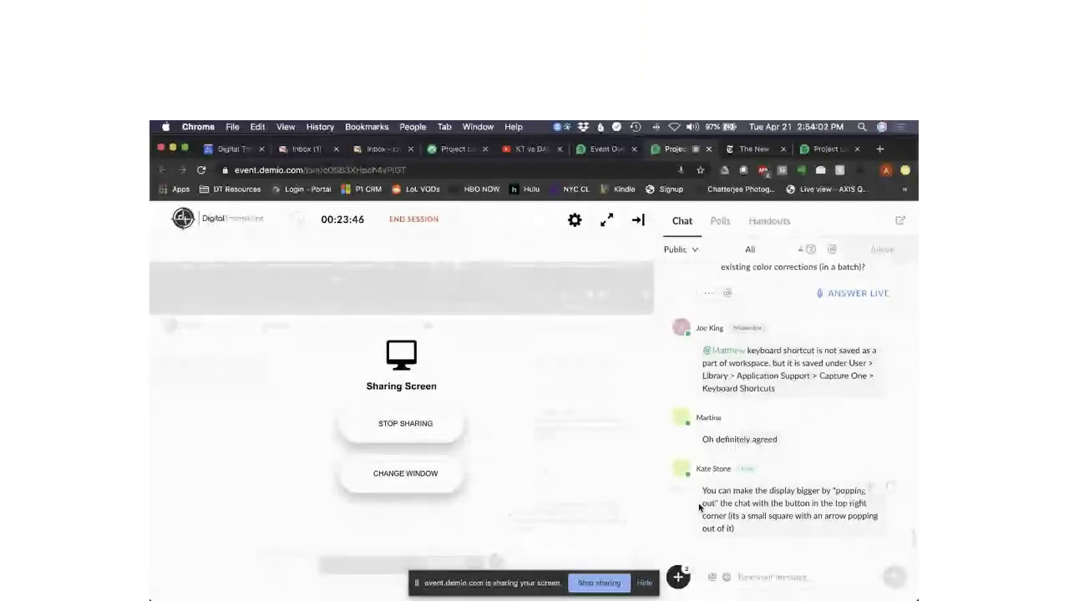
# Step: Switch from Chrome to Capture One and narrow its window so the webinar chat stays visible beside it
pyautogui.tripleClick(775, 530)
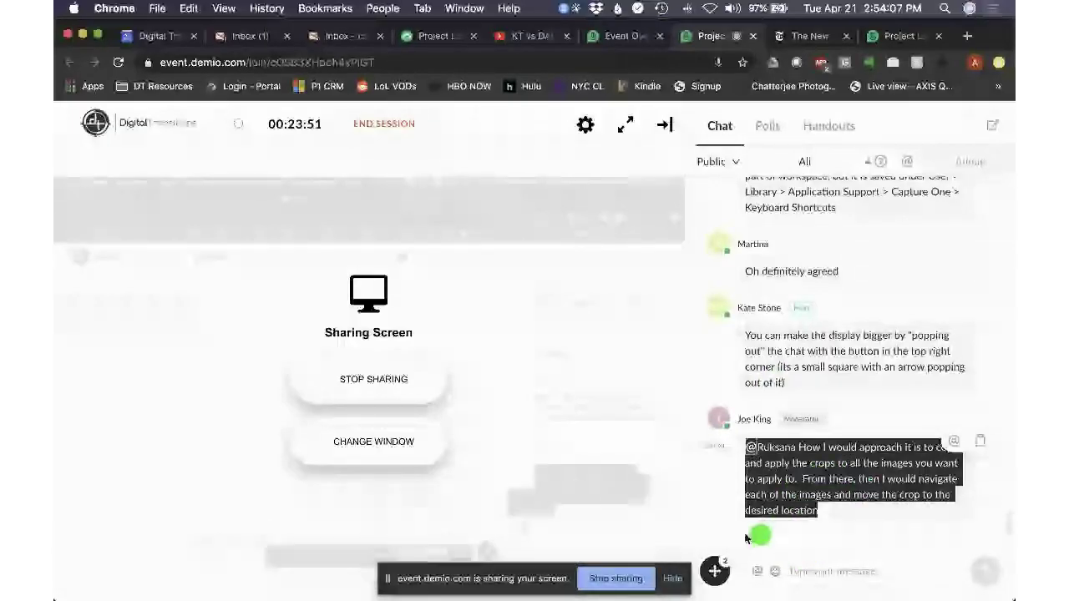
pyautogui.press('super+Tab')
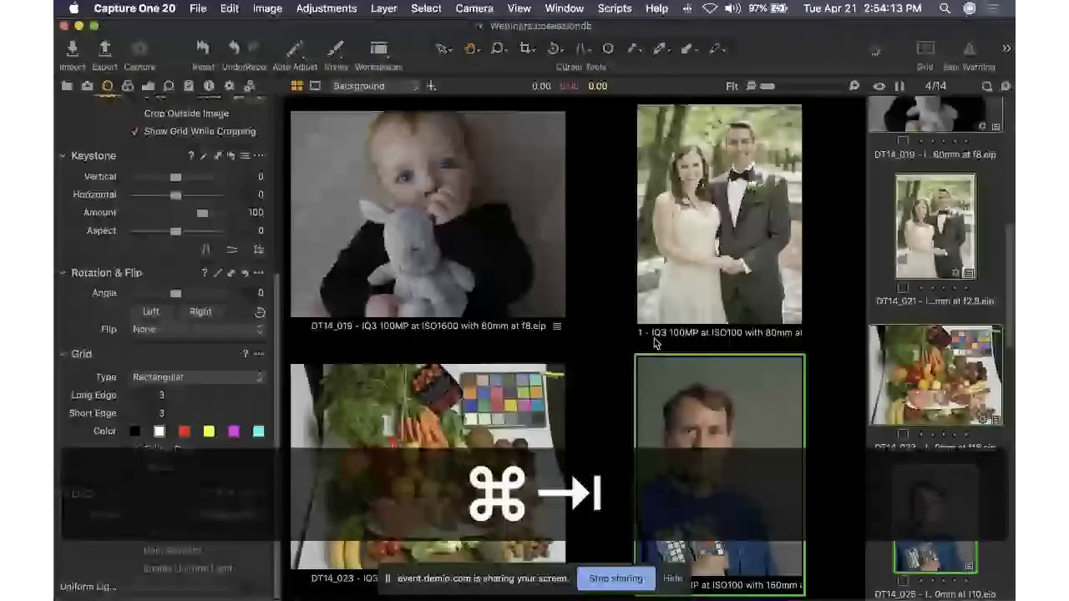
pyautogui.click(604, 323)
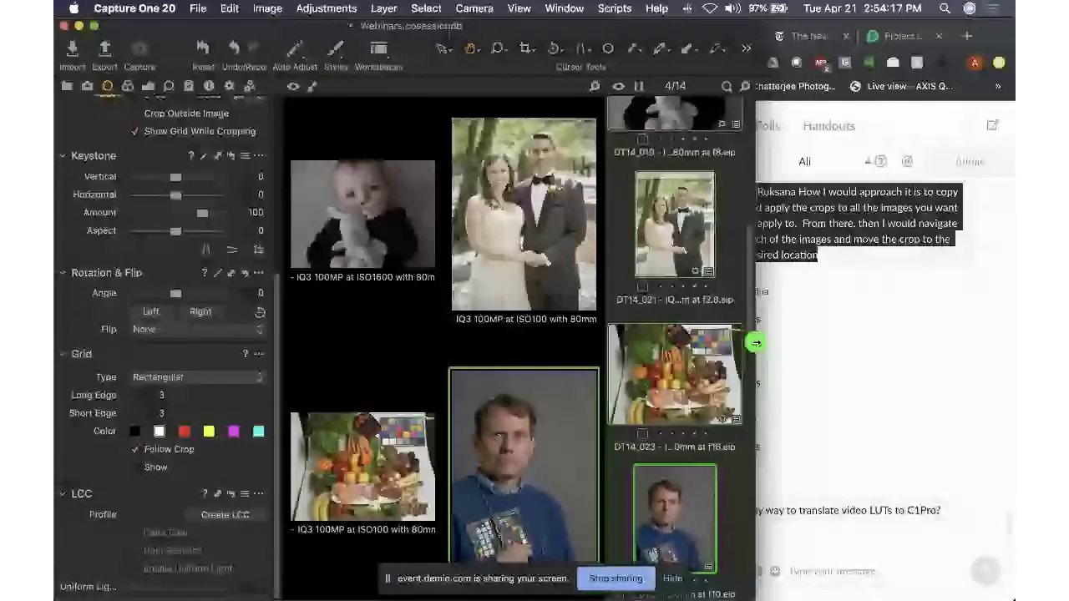
pyautogui.moveTo(755, 343); pyautogui.dragTo(689, 351)
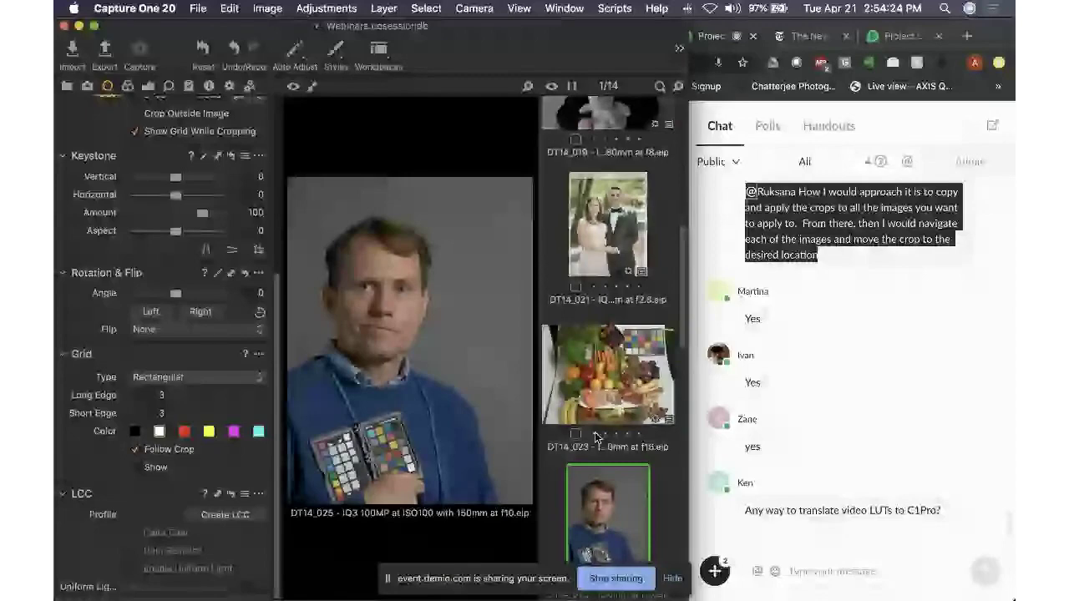
pyautogui.click(752, 417)
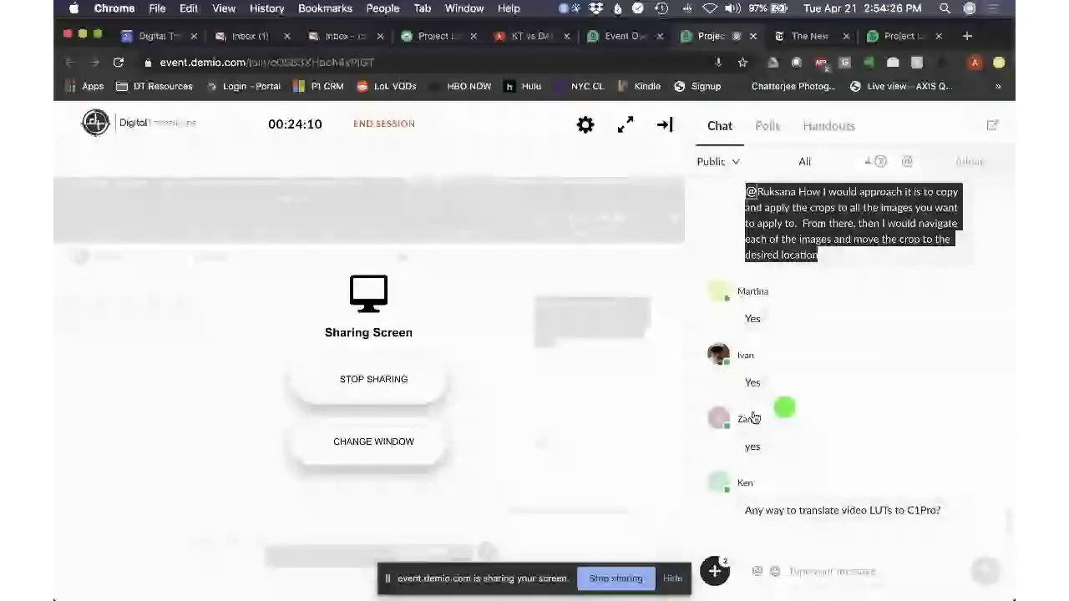
pyautogui.click(171, 113)
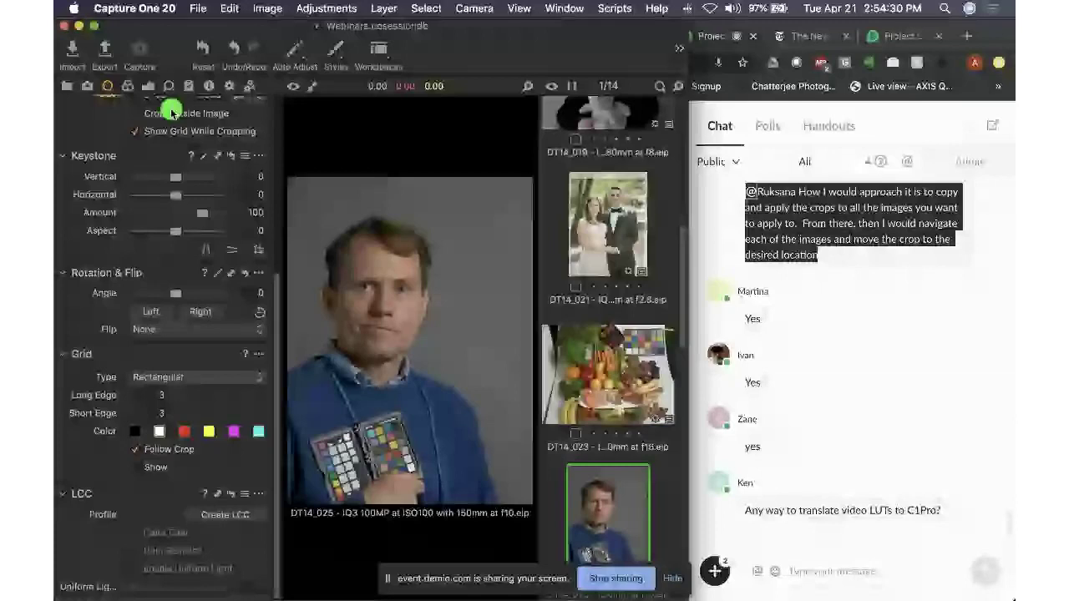
# Step: Select the produce image DT14_023 and expand the User Styles list in Styles and Presets
pyautogui.click(189, 87)
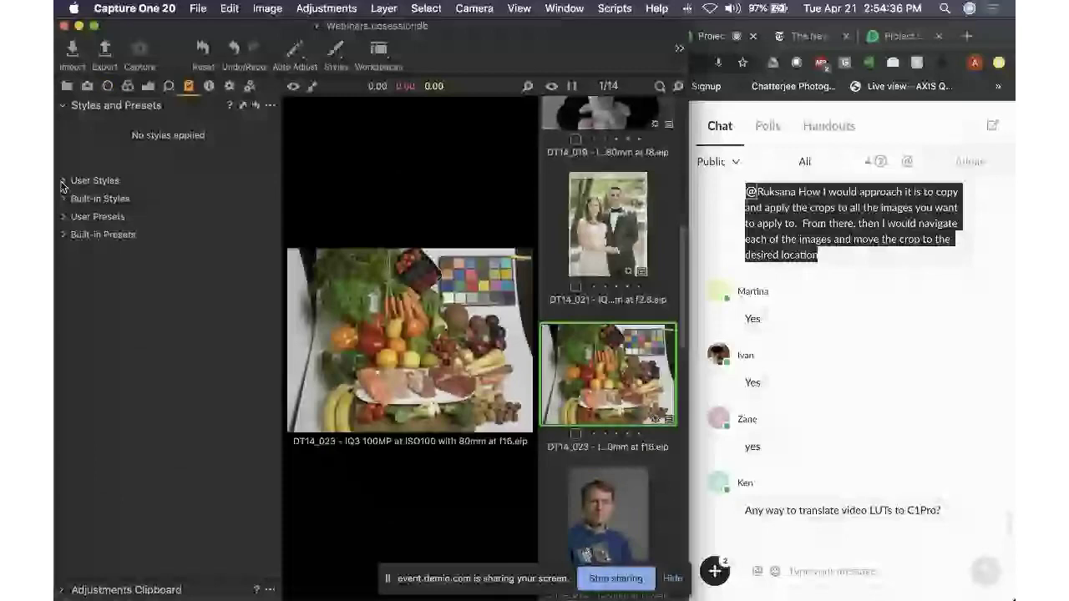
pyautogui.click(64, 181)
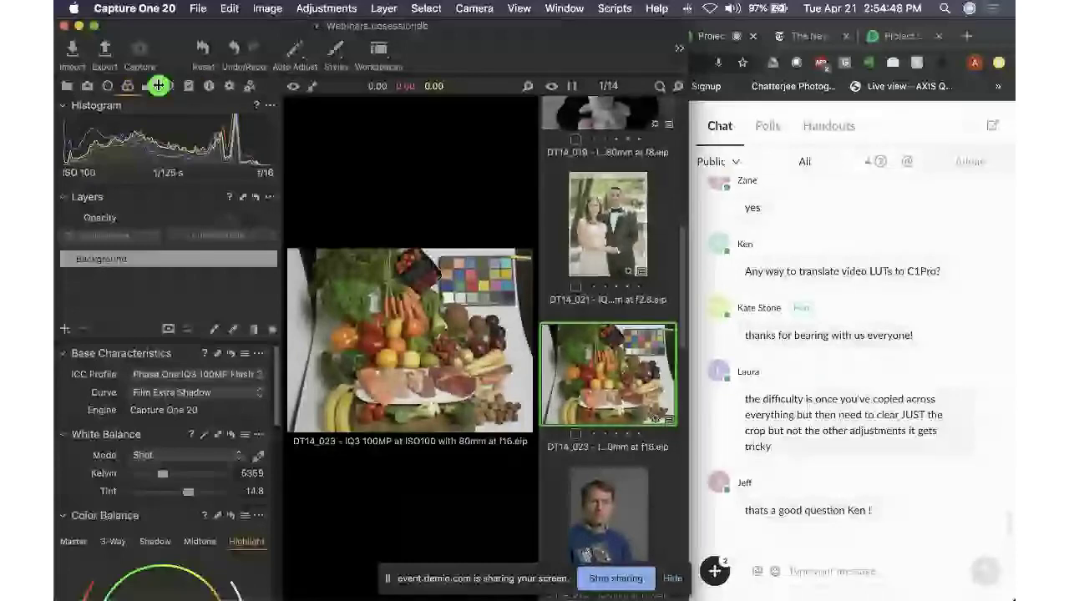
pyautogui.click(154, 85)
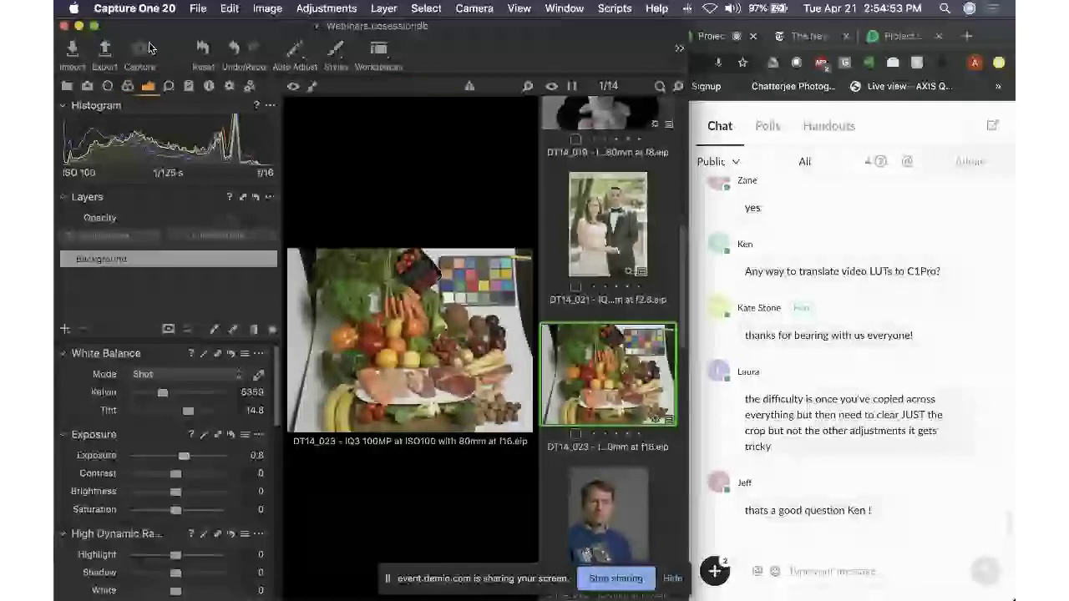
pyautogui.click(189, 85)
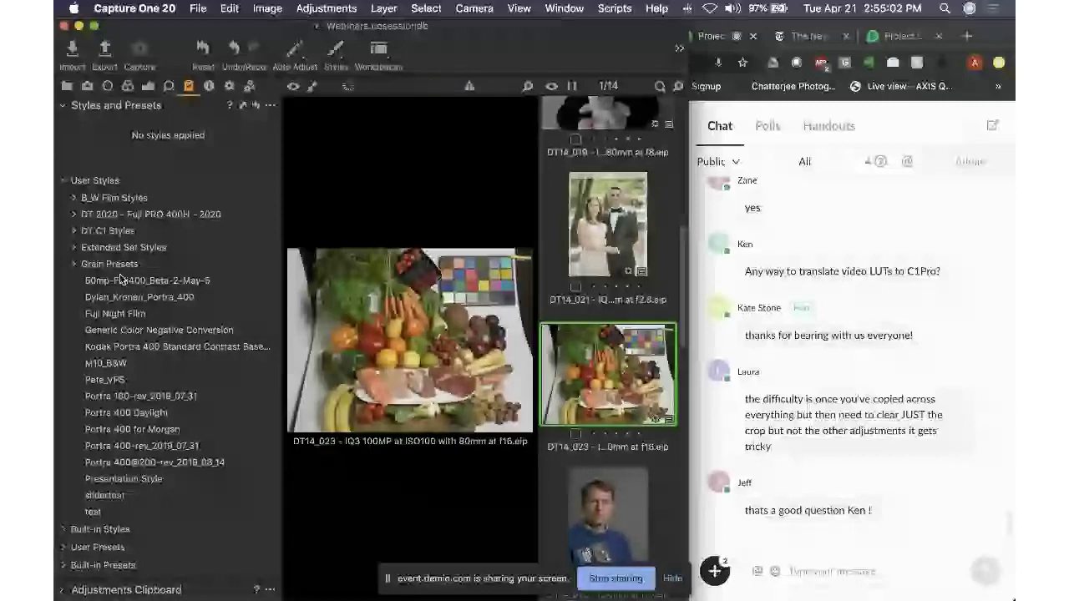
# Step: Apply the 50mp-Fuji400_Beta-2-May-5 user style to the background of the produce image's second variant
pyautogui.click(161, 302)
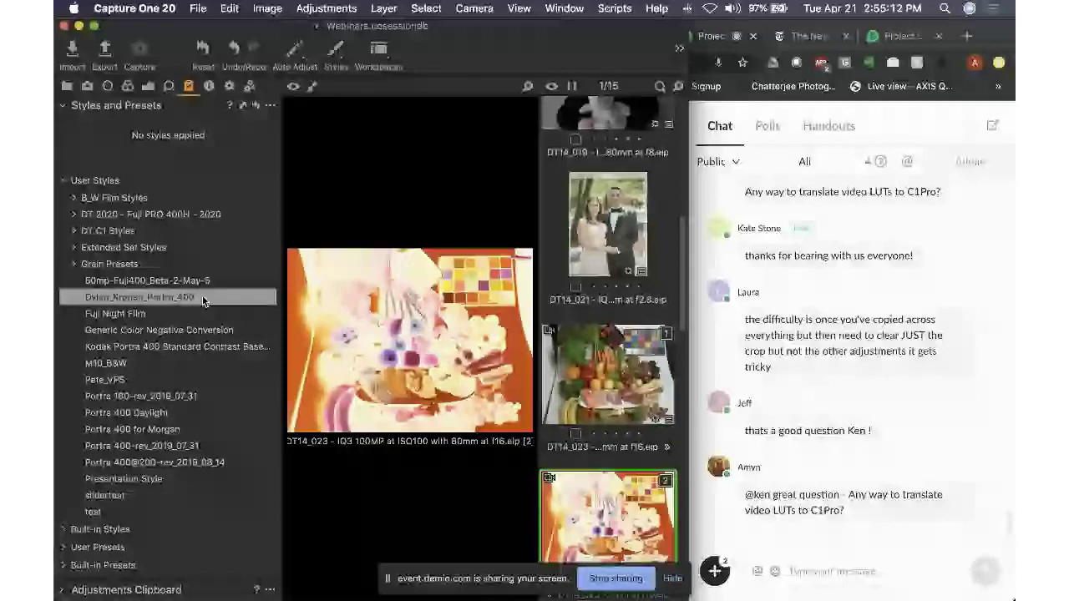
pyautogui.rightClick(209, 288)
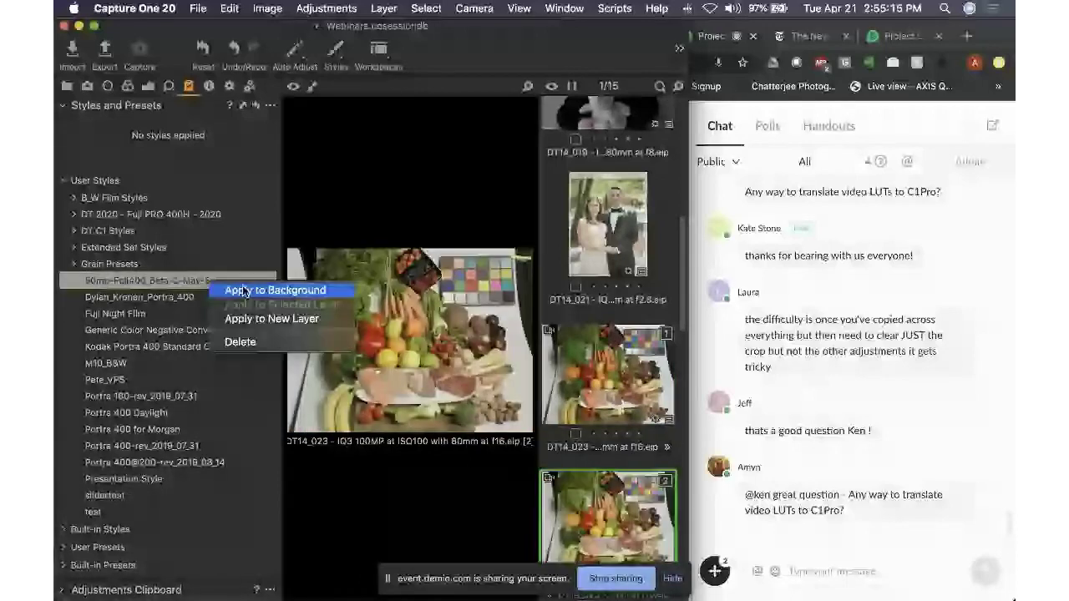
pyautogui.click(244, 291)
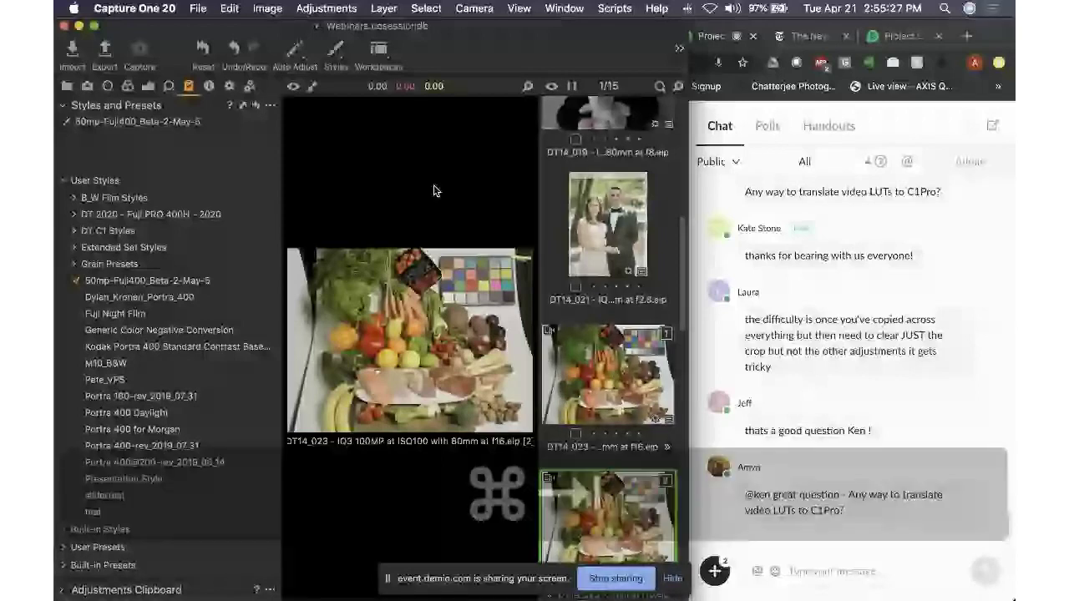
# Step: Switch to Chrome and stop sharing the screen in the webinar session
pyautogui.click(434, 191)
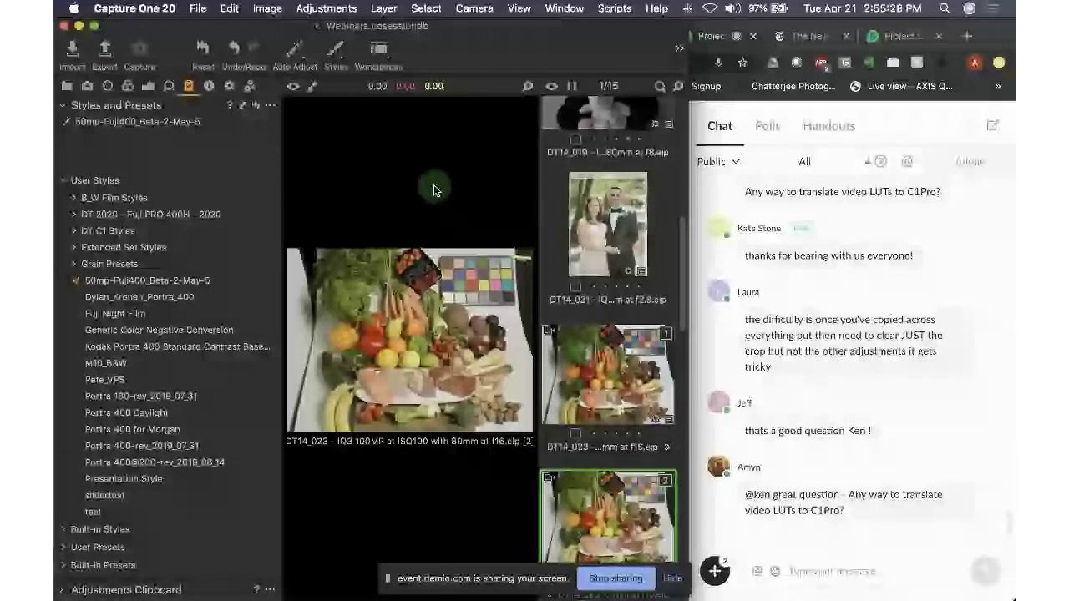
pyautogui.moveTo(152, 575)
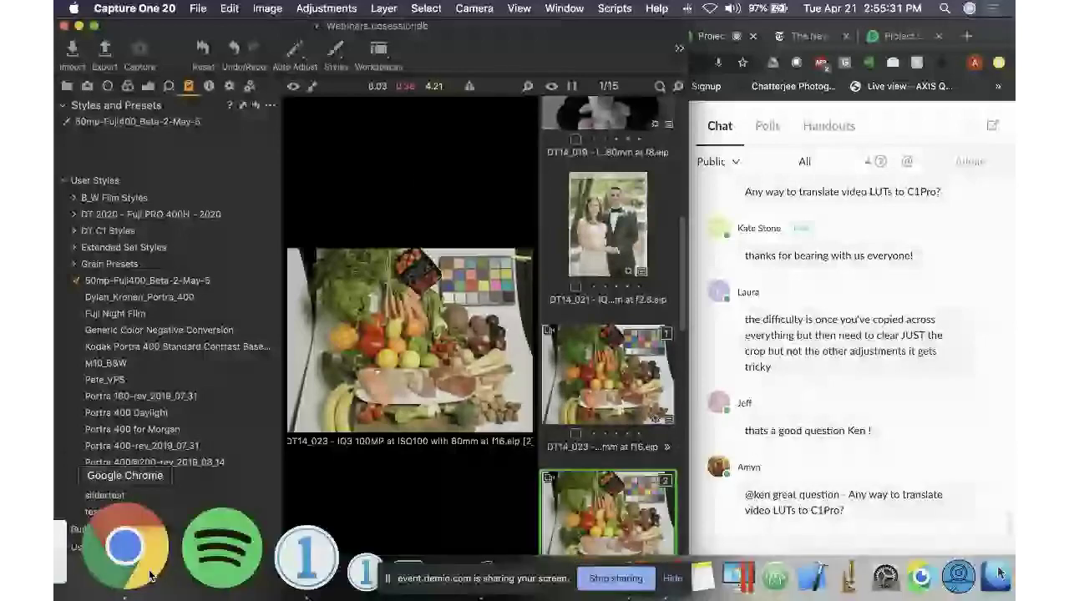
pyautogui.click(126, 547)
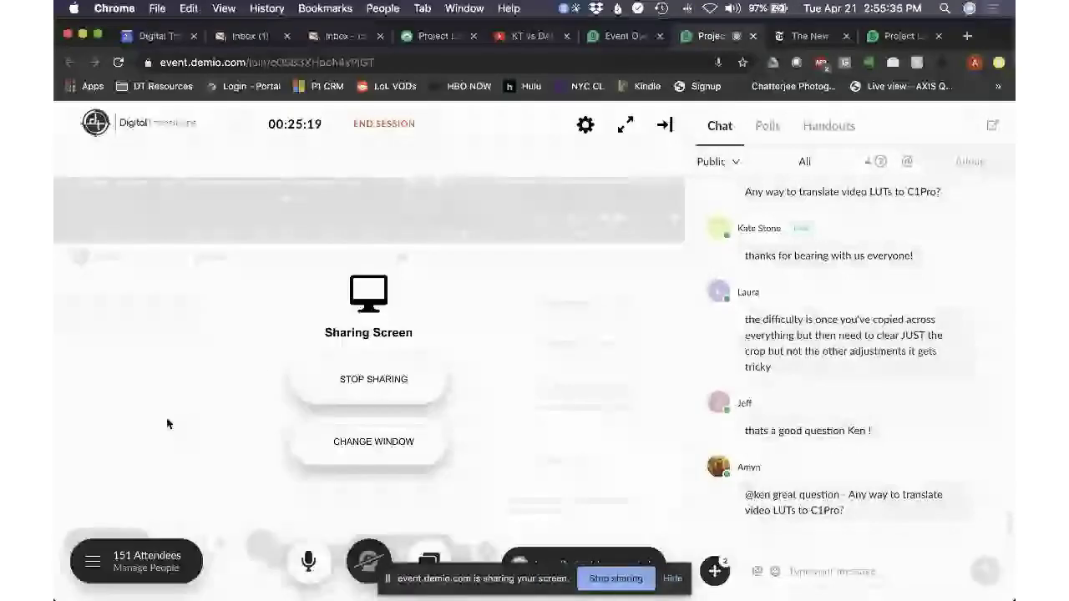
pyautogui.click(407, 383)
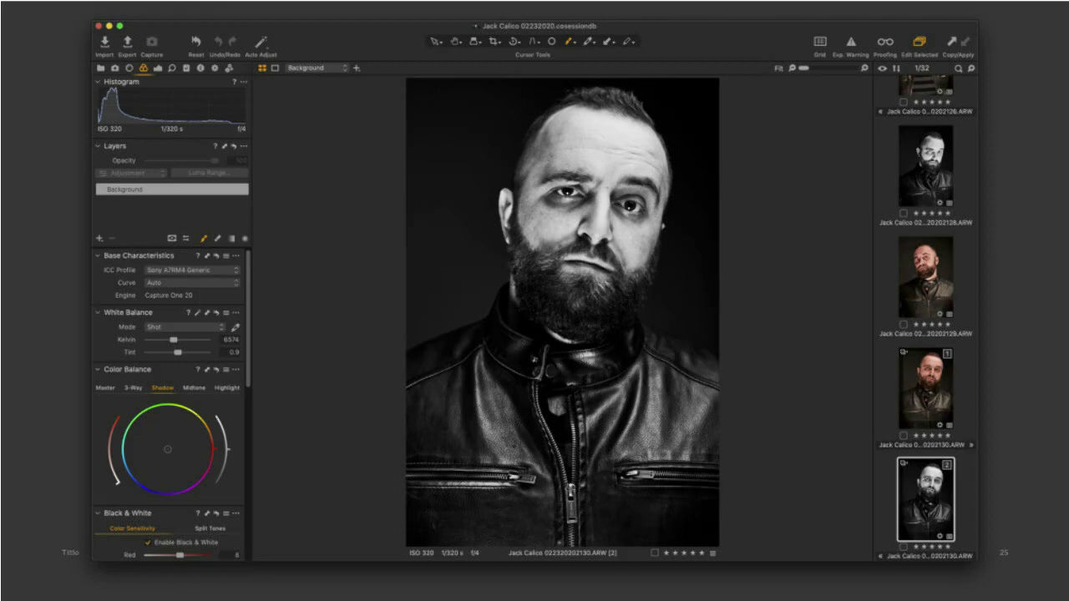
pyautogui.press('Right')
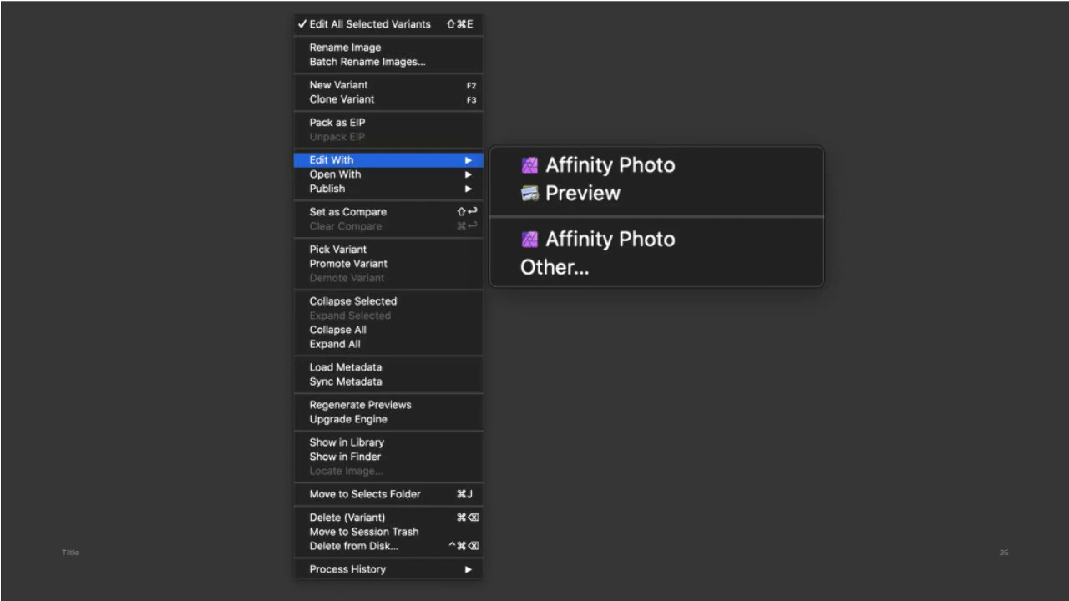
pyautogui.press('Right')
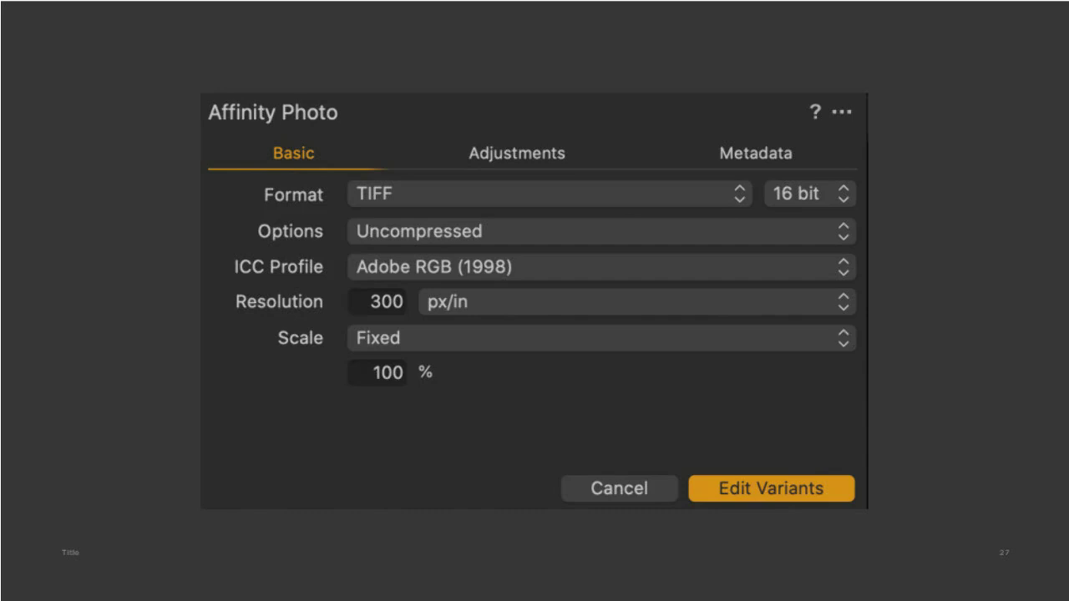
pyautogui.press('Right')
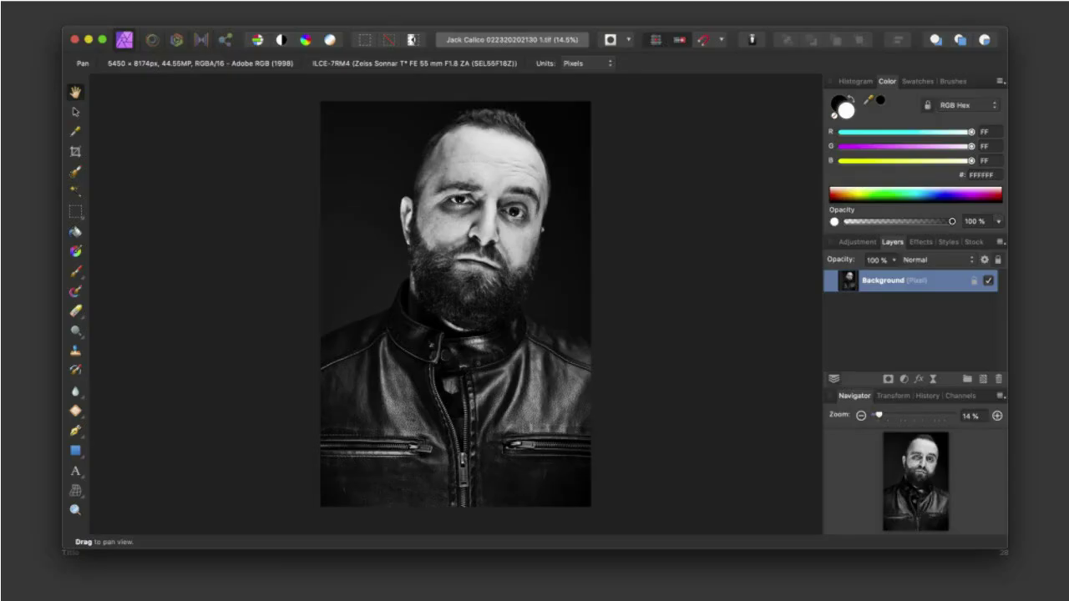
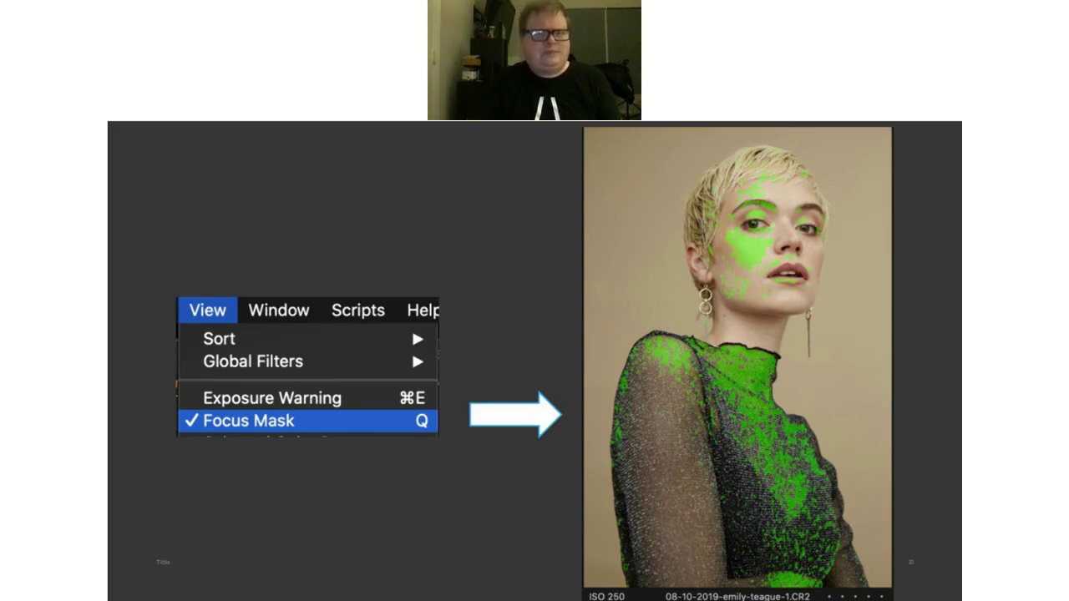
pyautogui.press('Right')
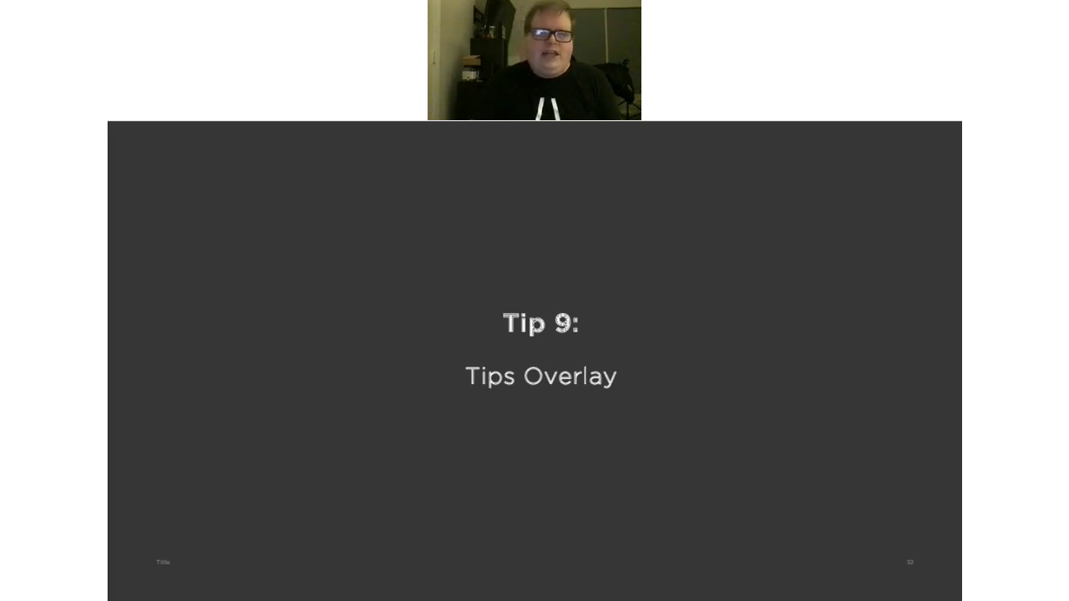
pyautogui.press('Right')
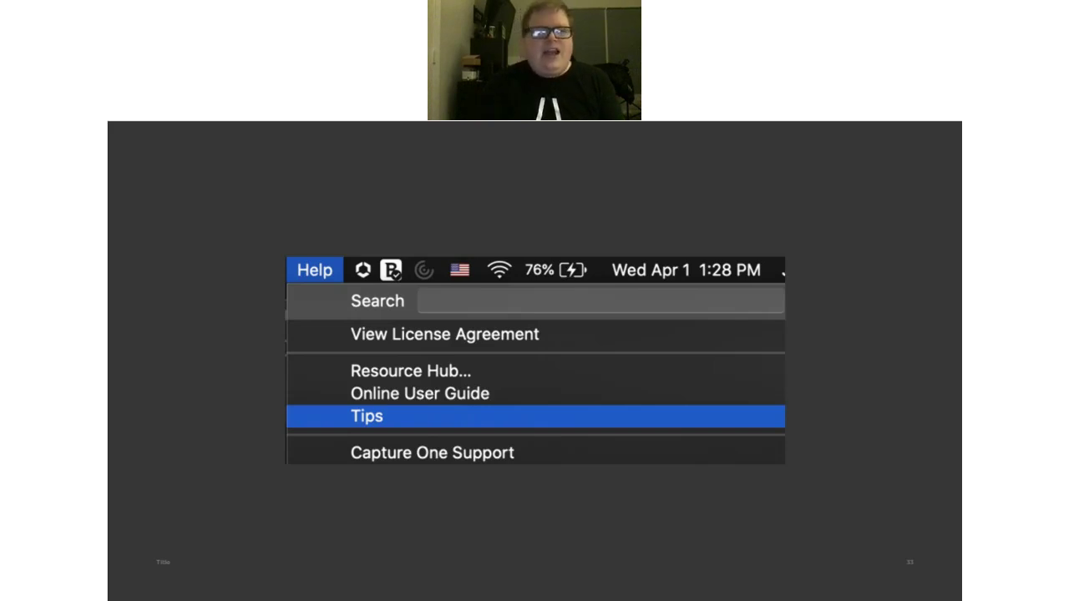
pyautogui.press('Right')
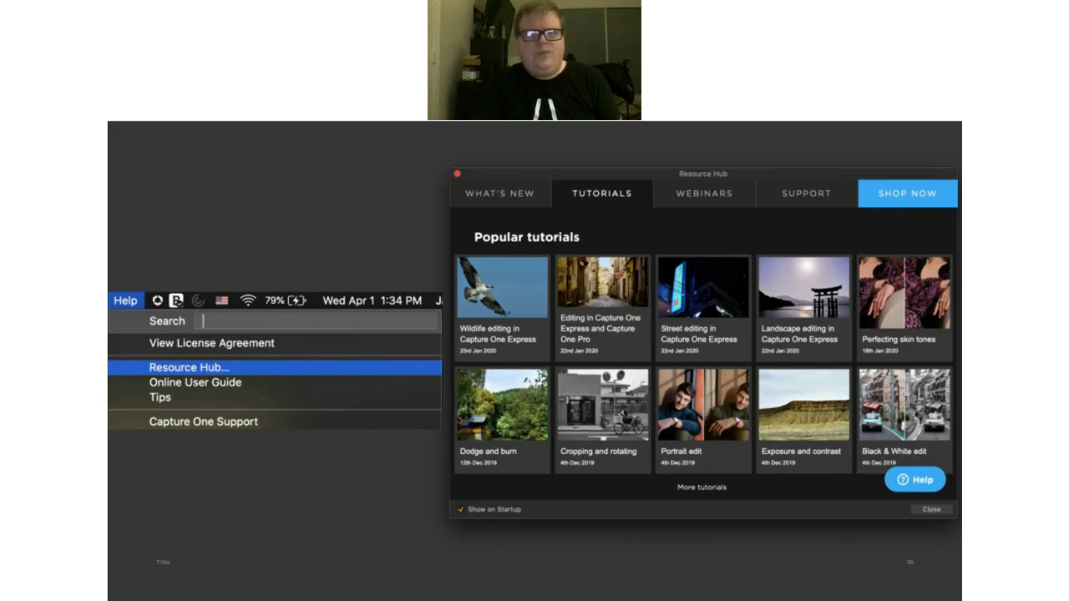
pyautogui.press('Right')
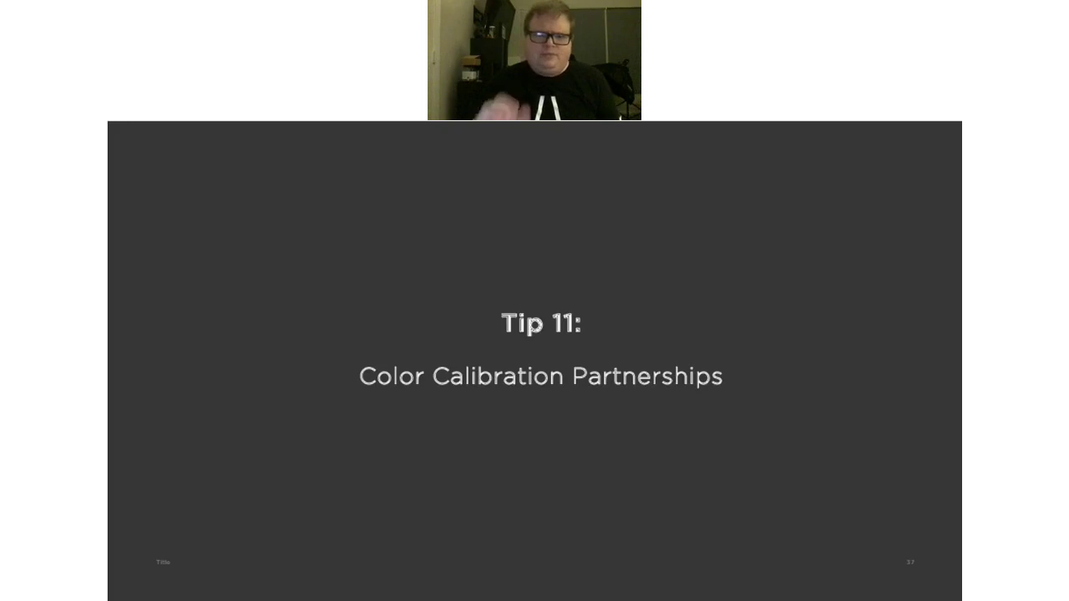
pyautogui.press('Right')
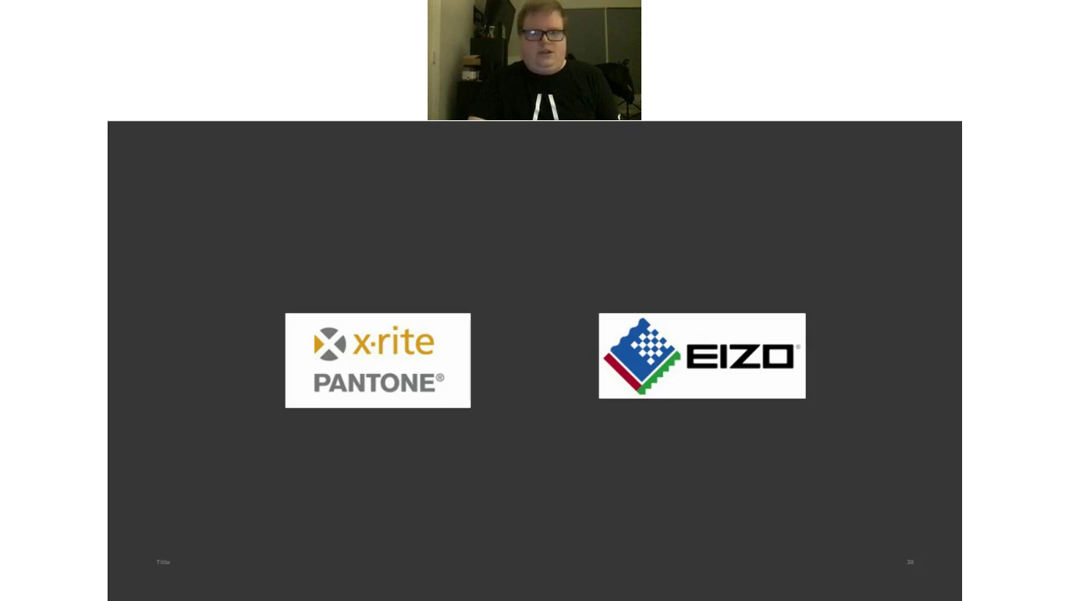
pyautogui.press('Right')
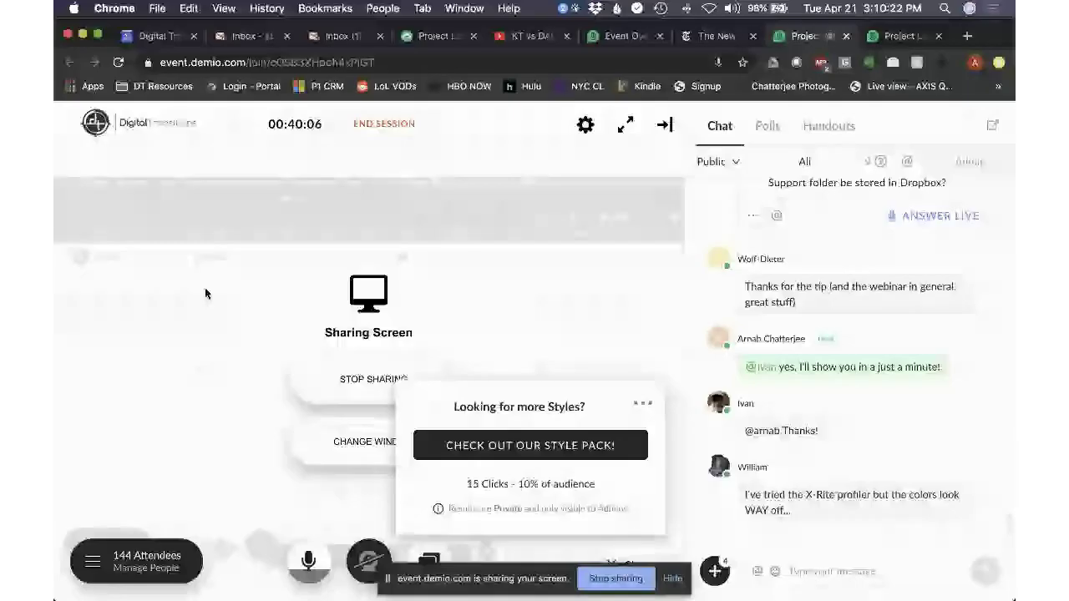
# Step: Switch from Chrome to Capture One and open the Focus page of the preferences
pyautogui.press('super+Tab')
pyautogui.press('super+Tab')
pyautogui.press('super+Tab')
pyautogui.press('super+Tab')
pyautogui.press('super+Tab')
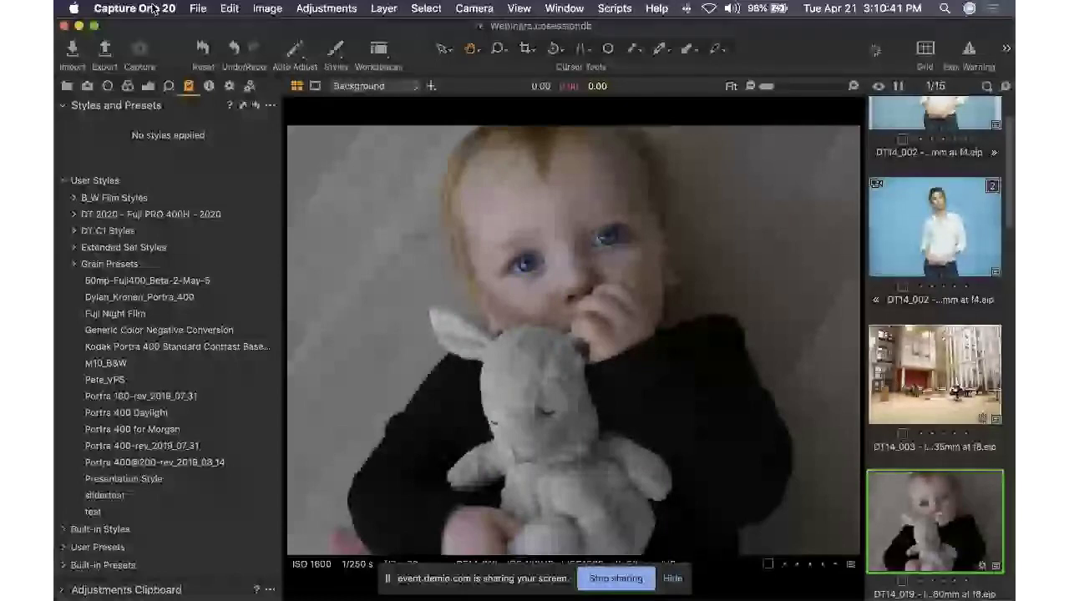
pyautogui.click(155, 8)
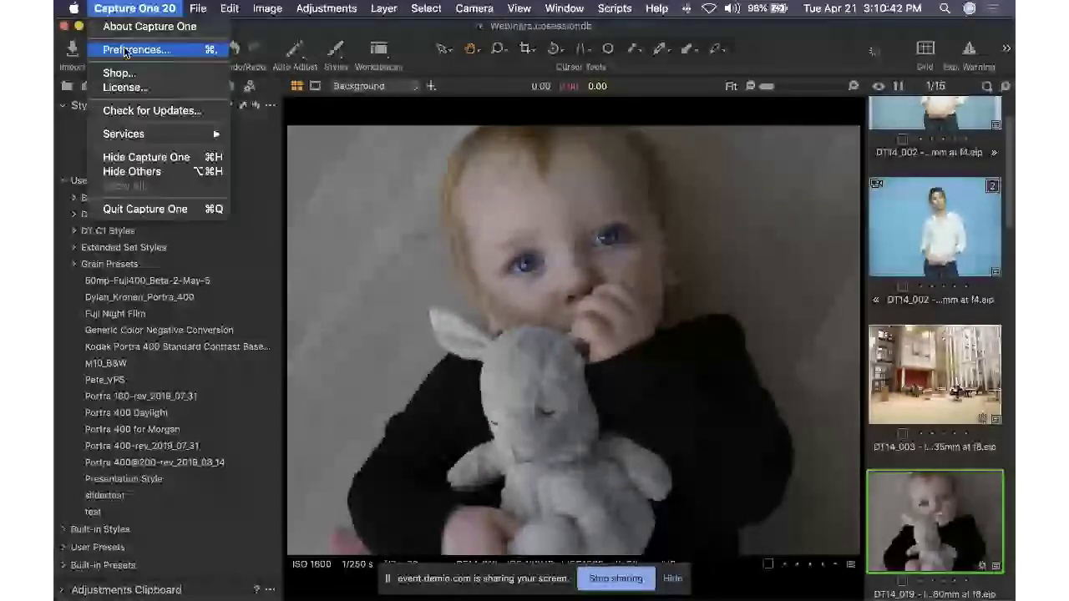
pyautogui.click(126, 50)
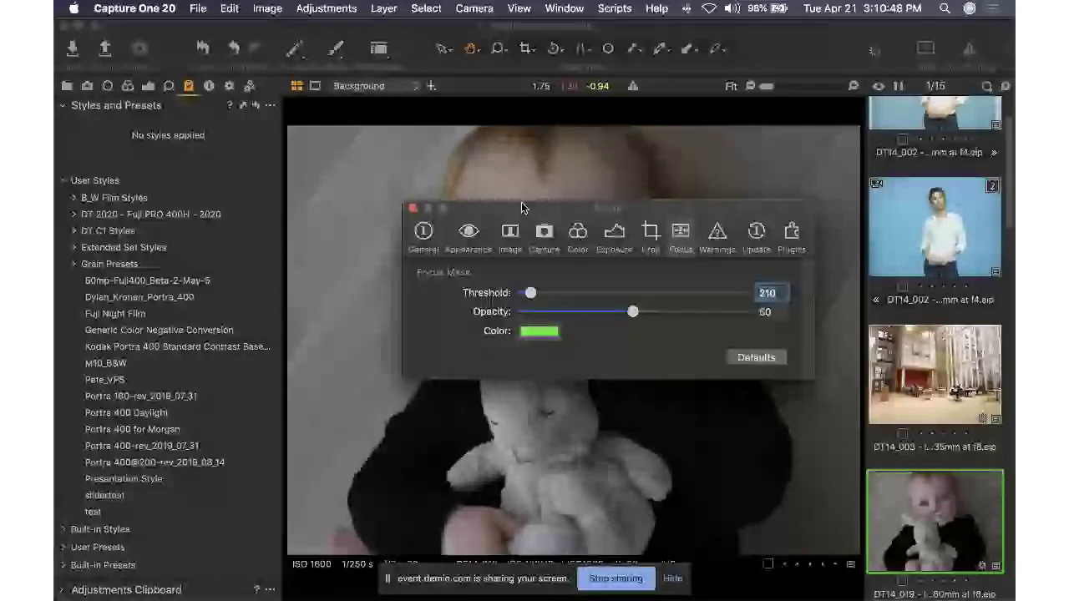
# Step: Move the preferences window clear of the baby's face in the viewer
pyautogui.press('super+Tab')
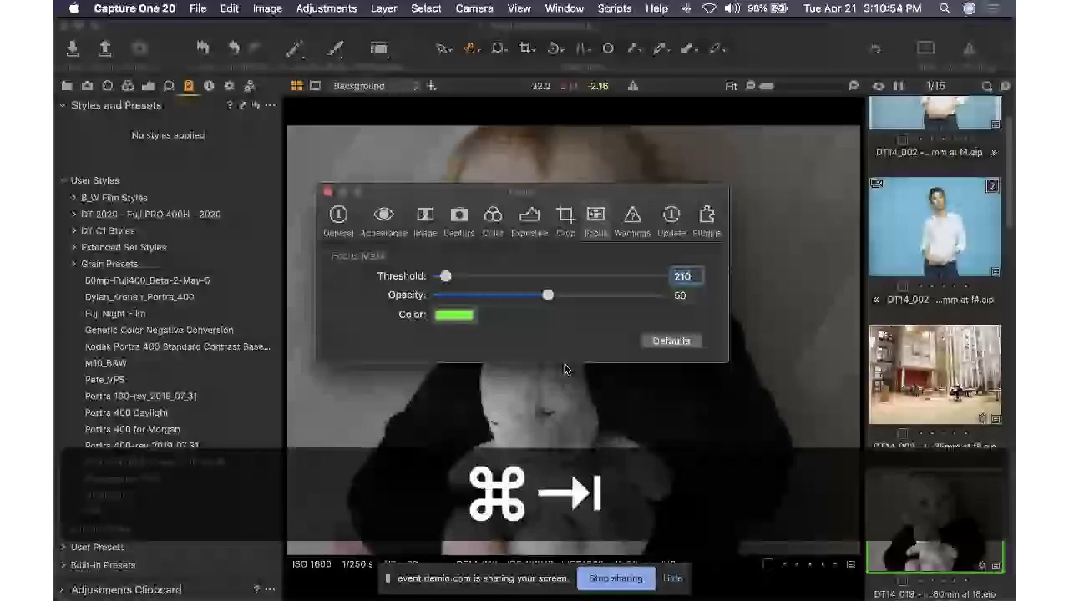
pyautogui.press('super+Tab')
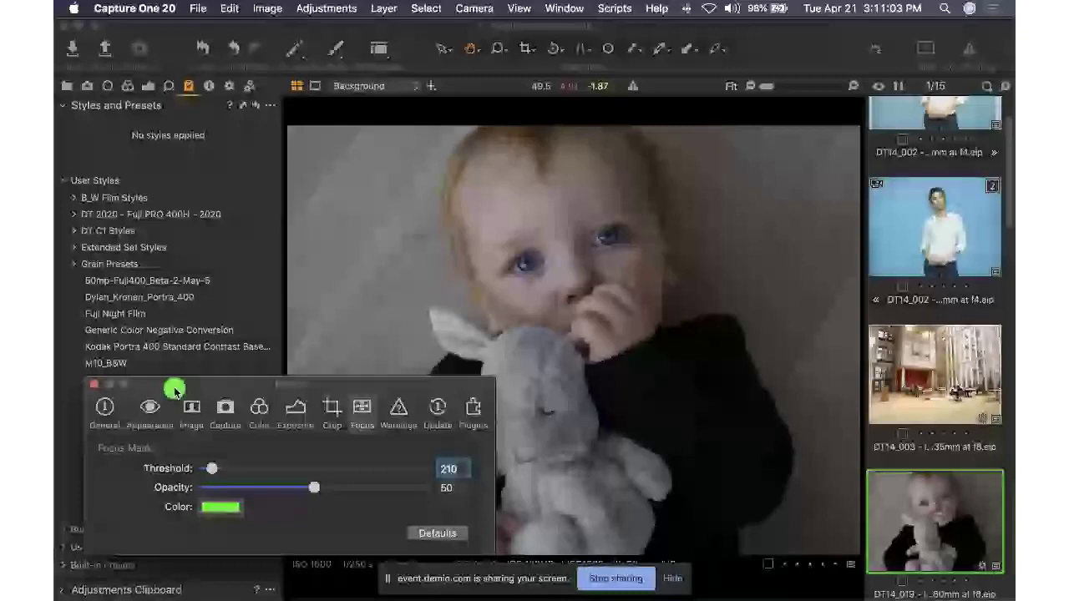
pyautogui.moveTo(174, 390); pyautogui.dragTo(210, 373)
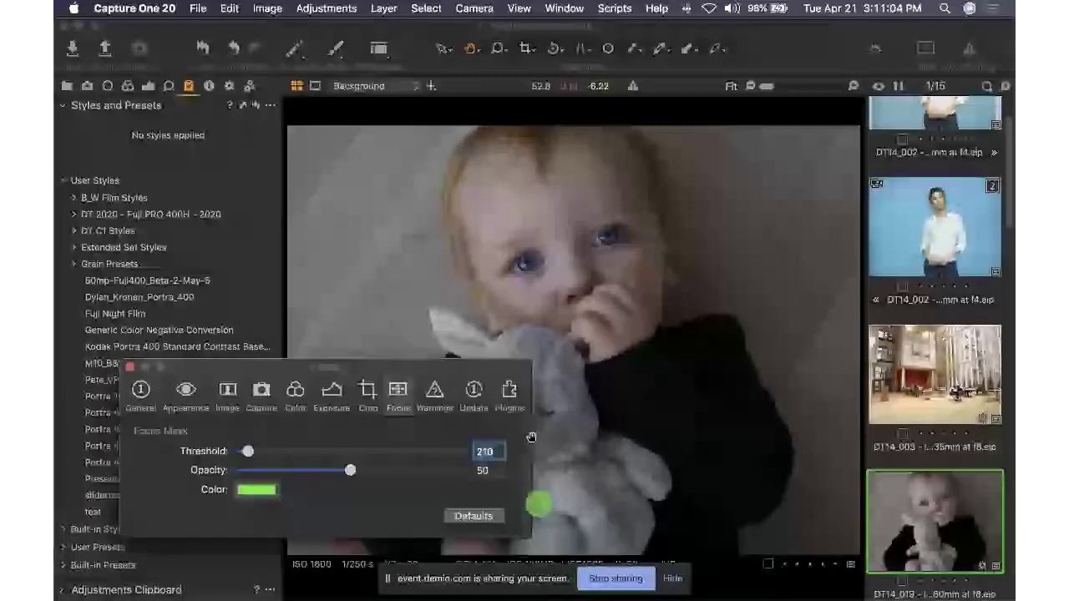
pyautogui.click(131, 367)
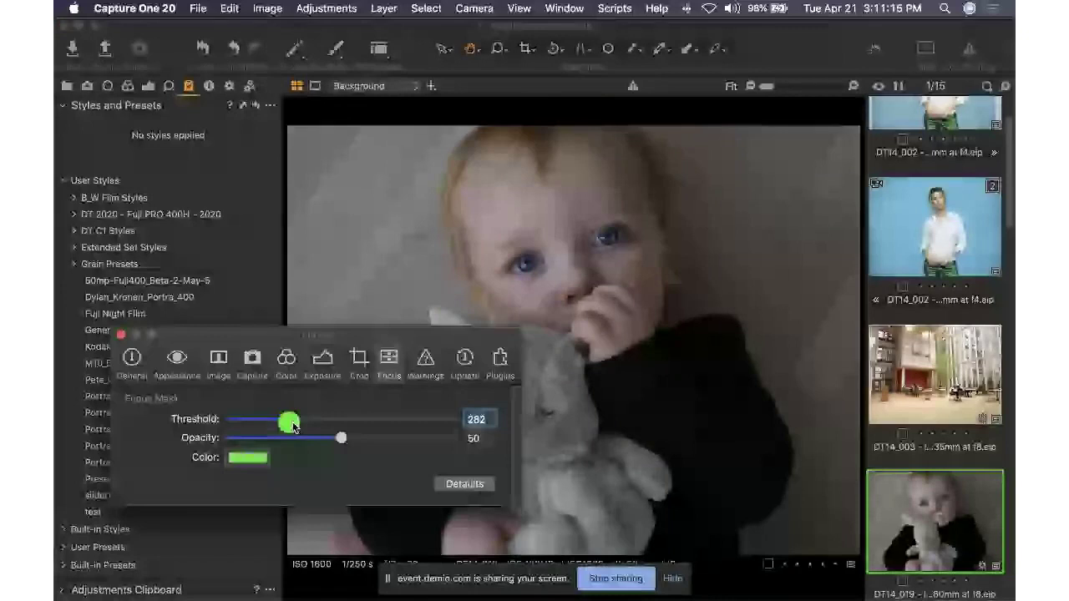
# Step: Raise the focus mask threshold to 300, then lower it through 244 to 200
pyautogui.moveTo(293, 426); pyautogui.dragTo(306, 426)
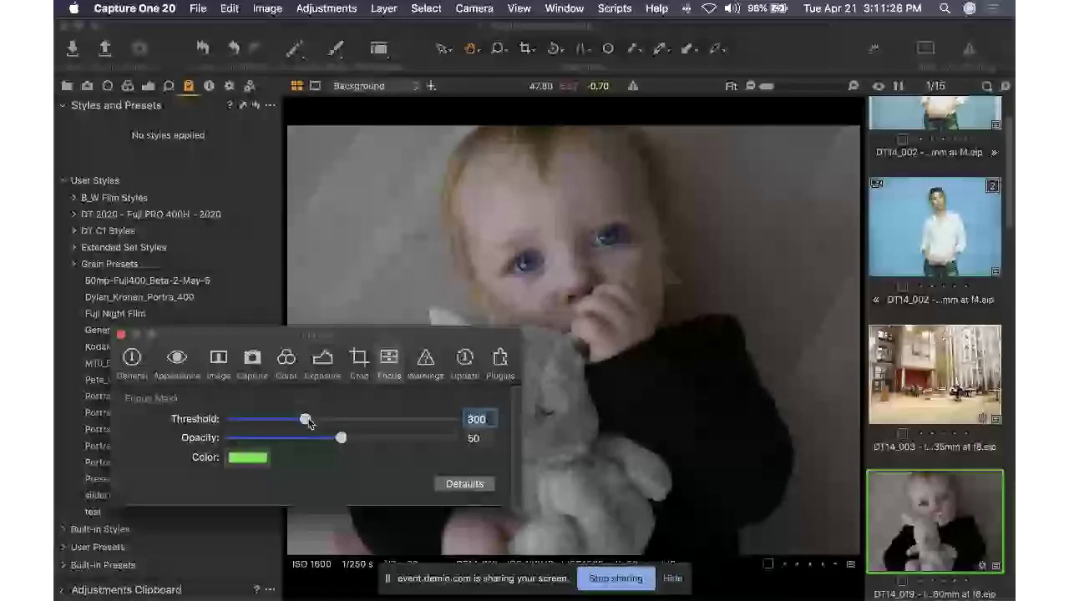
pyautogui.click(306, 424)
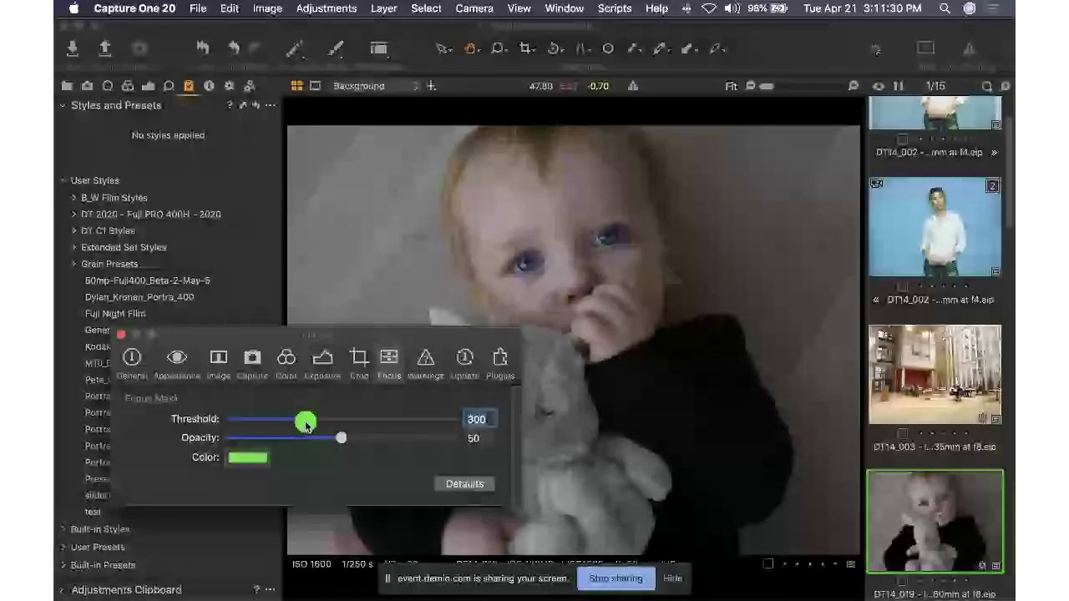
pyautogui.moveTo(307, 424); pyautogui.dragTo(256, 425)
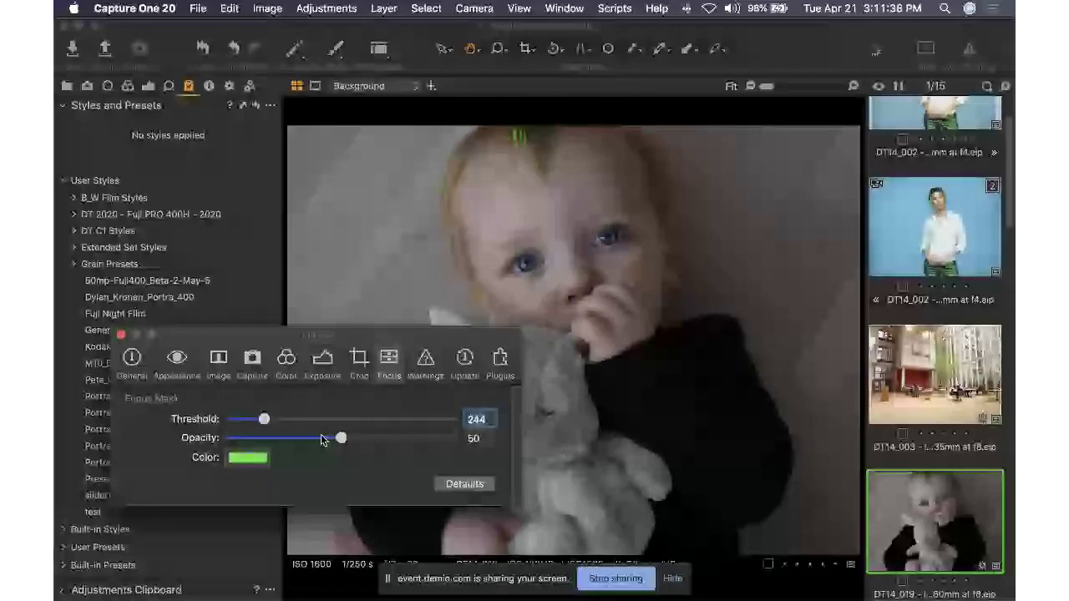
pyautogui.click(264, 420)
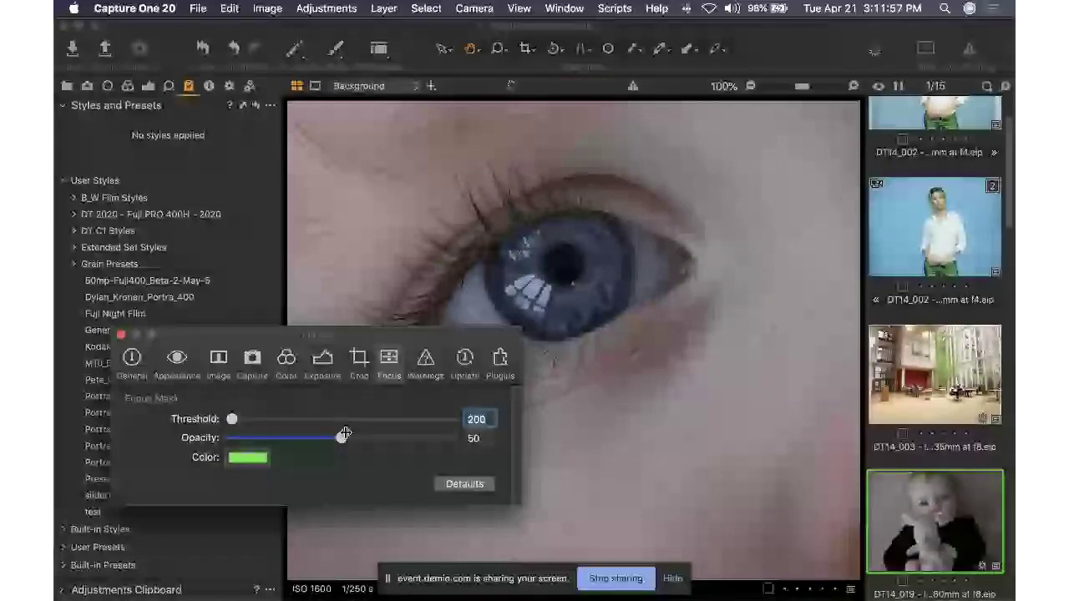
pyautogui.moveTo(345, 433); pyautogui.dragTo(339, 442)
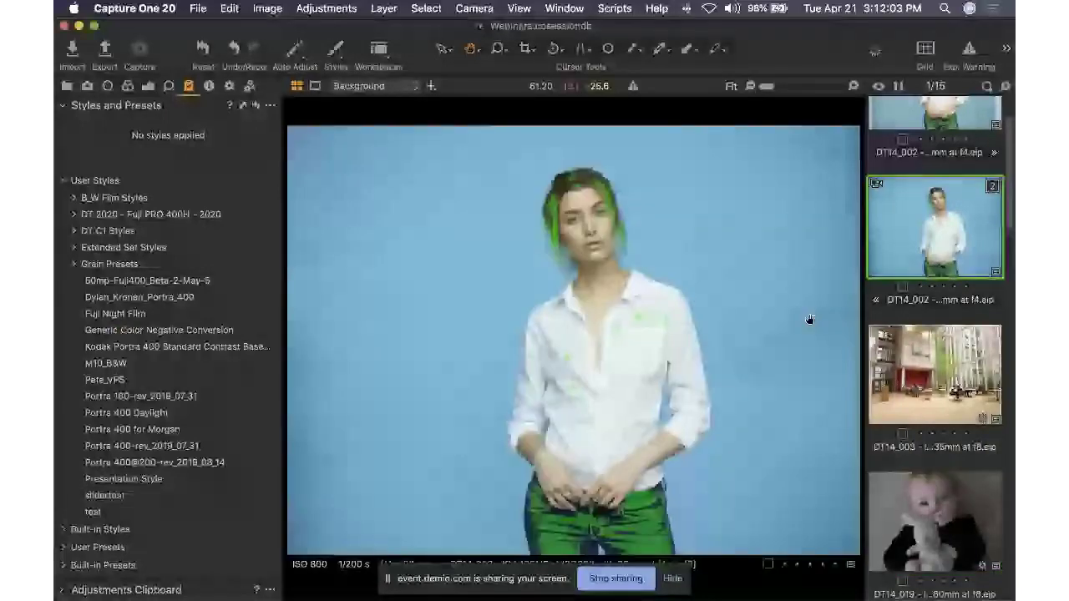
# Step: Hide the viewer, browse the enlarged thumbnails for focus mask coverage and open the portrait DT14_031
pyautogui.press('alt+super+v')
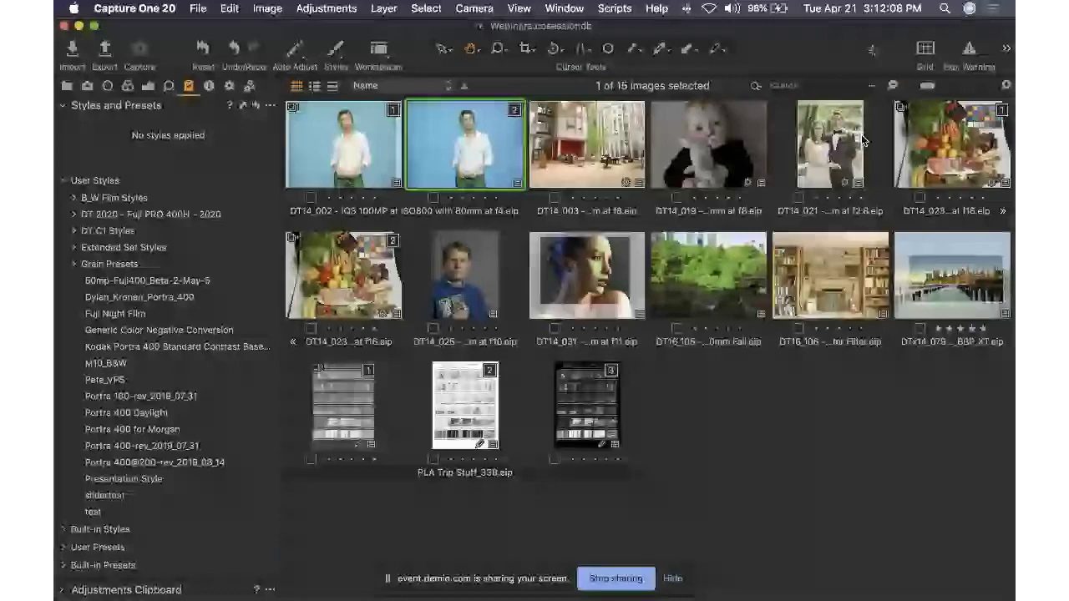
pyautogui.click(818, 151)
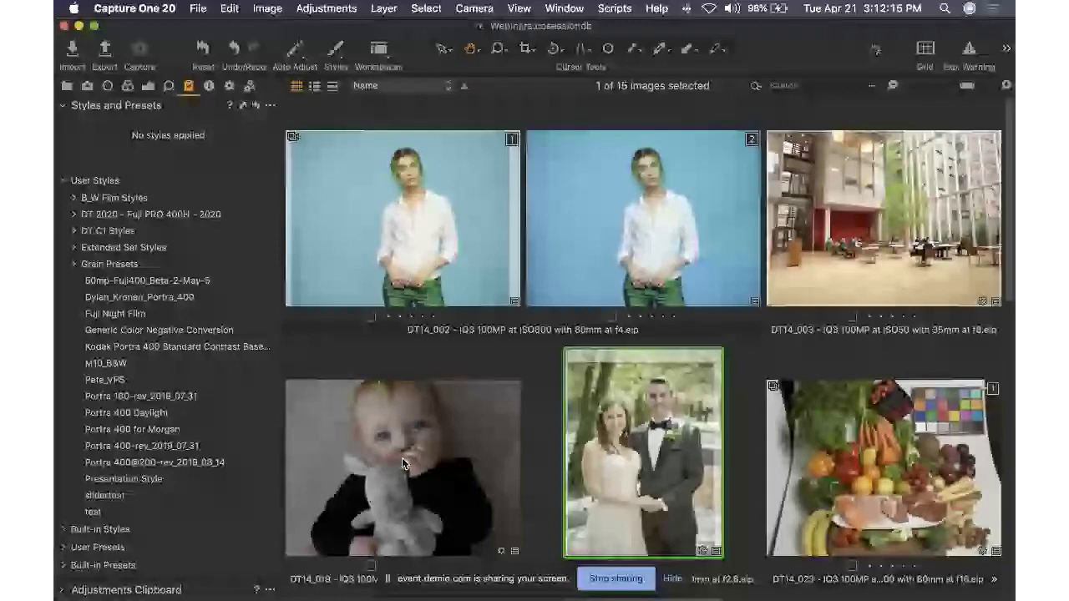
pyautogui.scroll(-3, 879, 352)
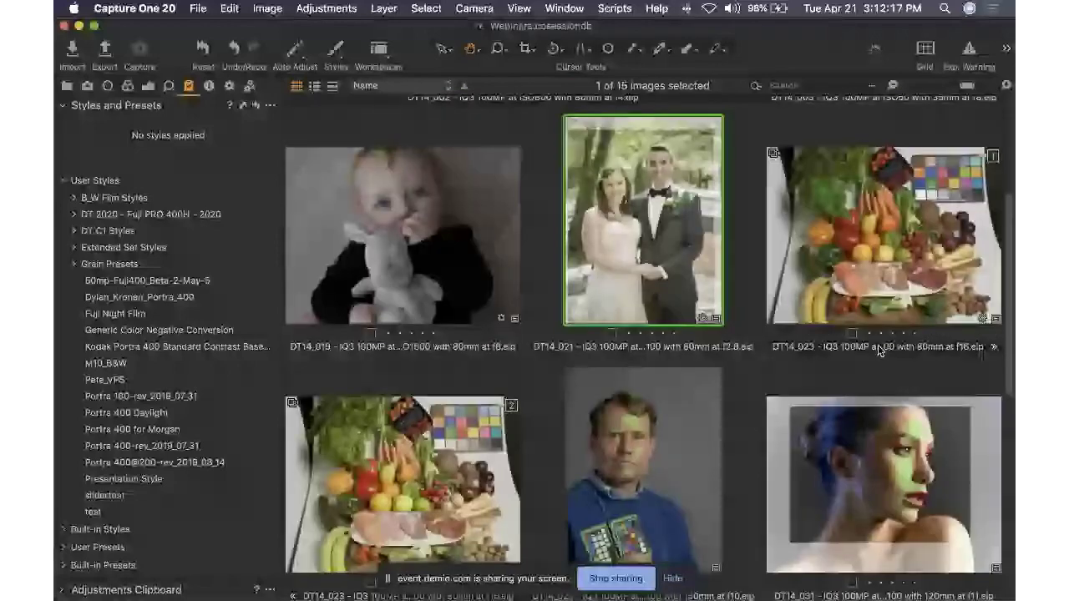
pyautogui.scroll(-2, 878, 351)
pyautogui.click(933, 338)
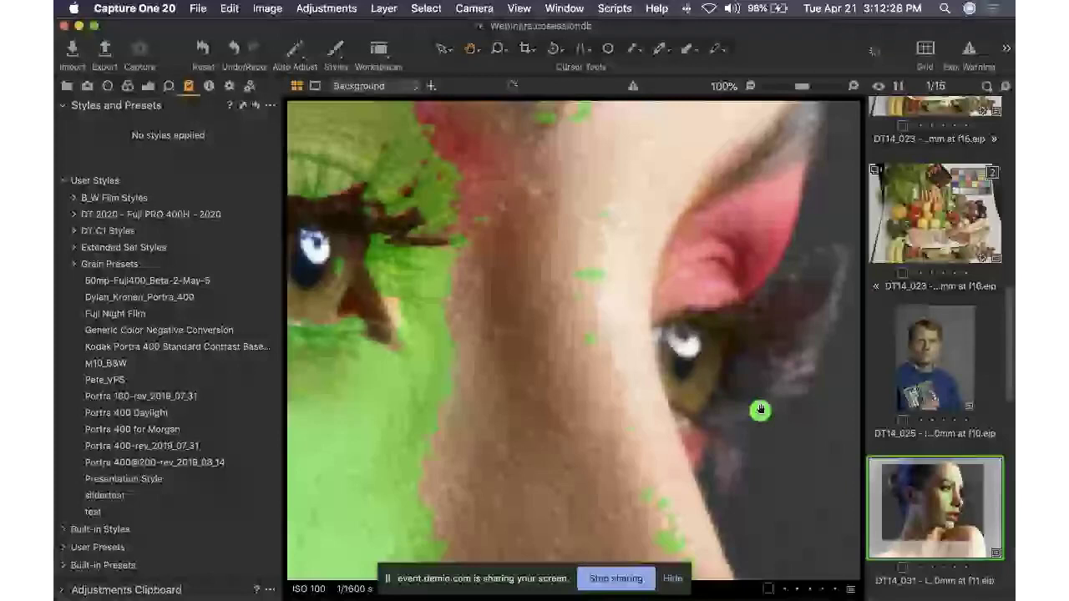
# Step: Inspect the portrait's focus mask around the eyes at 100%, then switch to Chrome and read the attendee questions
pyautogui.moveTo(760, 410); pyautogui.dragTo(709, 360)
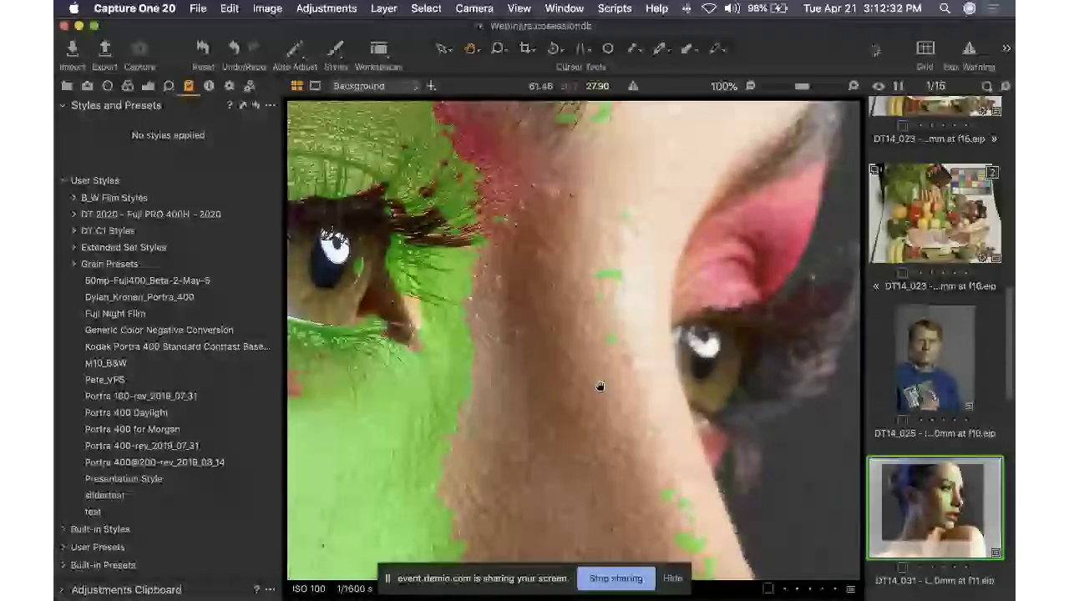
pyautogui.click(599, 386)
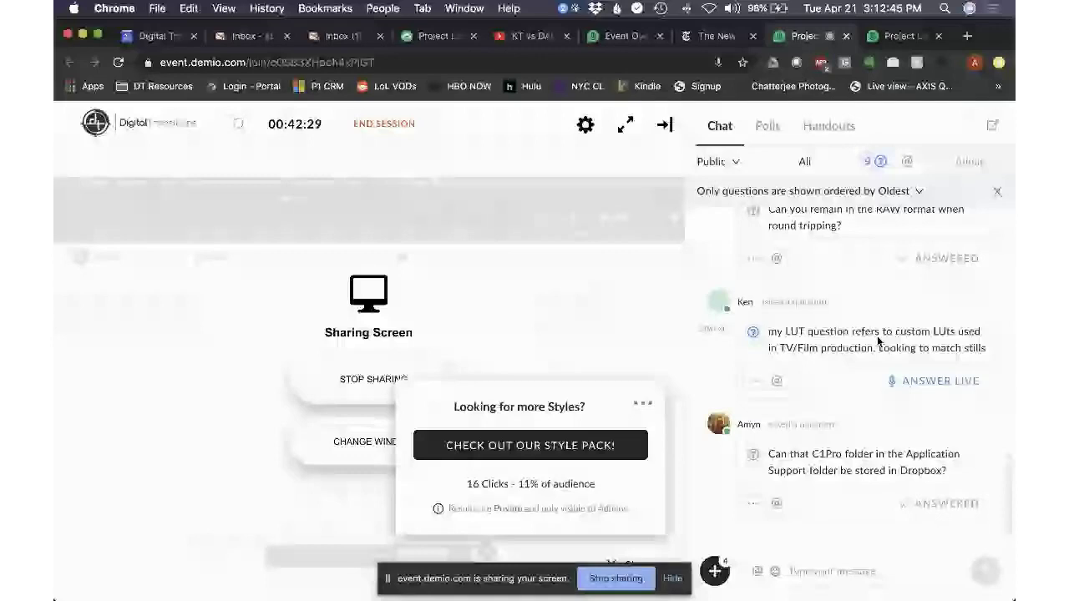
pyautogui.scroll(1, 877, 338)
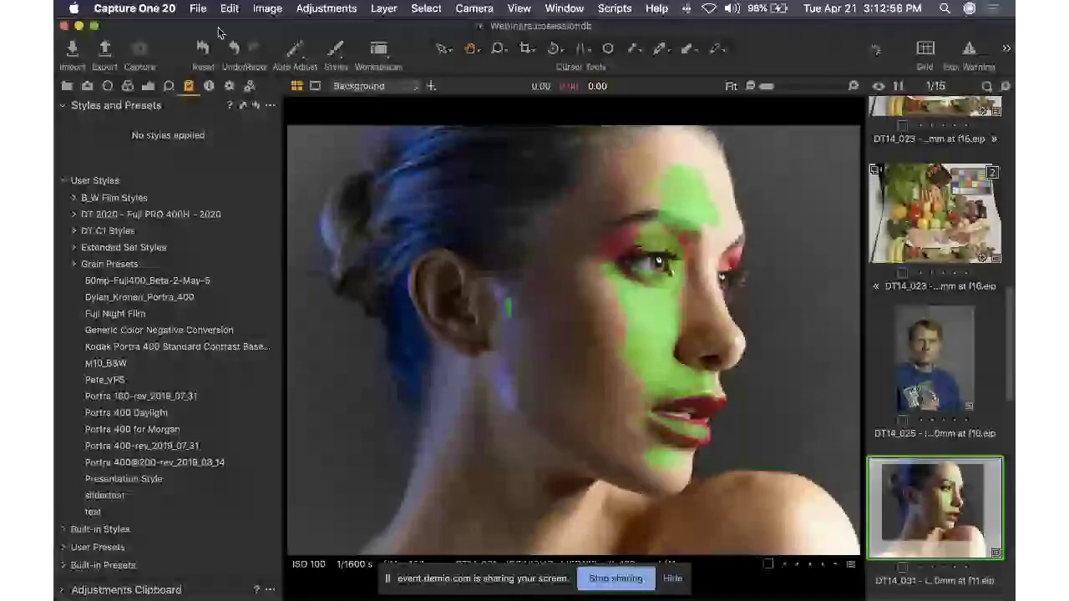
# Step: In Capture One, search the keyboard shortcuts for "tips", then show the Tips overlay and dismiss it
pyautogui.click(541, 150)
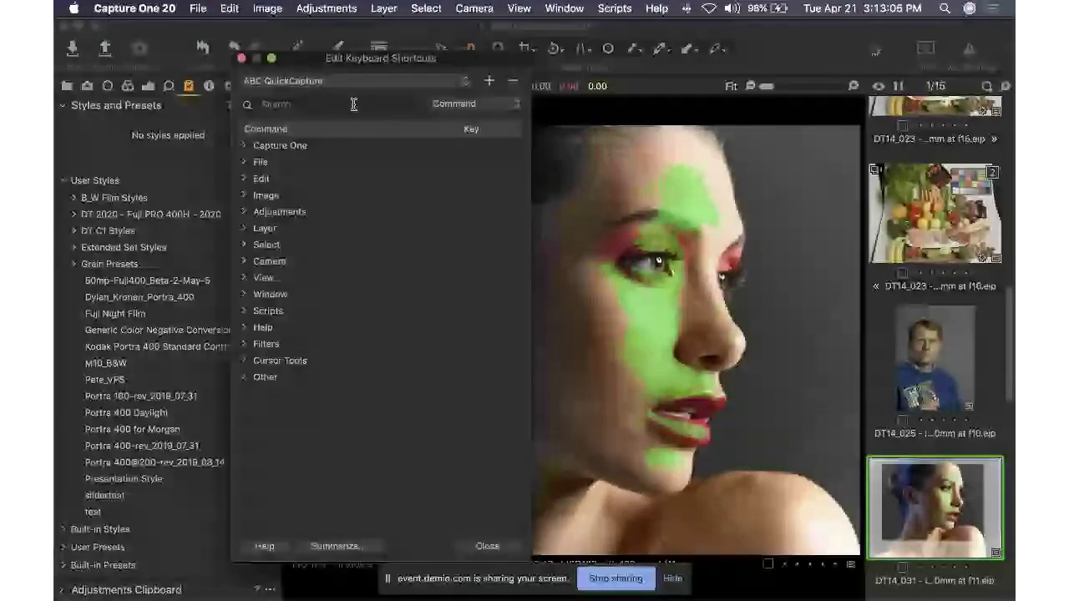
pyautogui.click(354, 104)
pyautogui.write('tips')
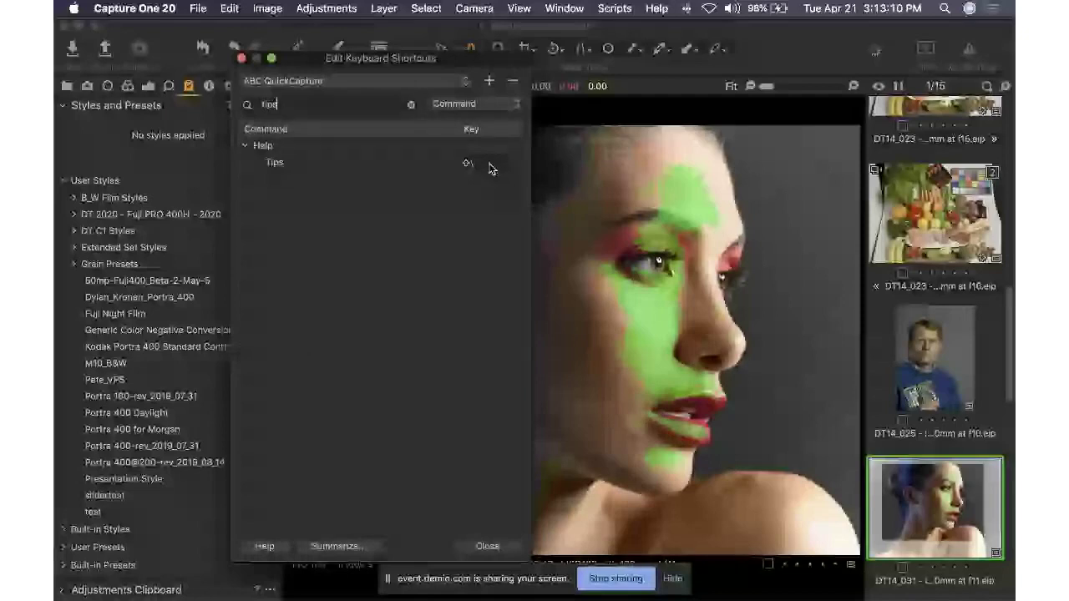
pyautogui.hotkey('shift', '\\')
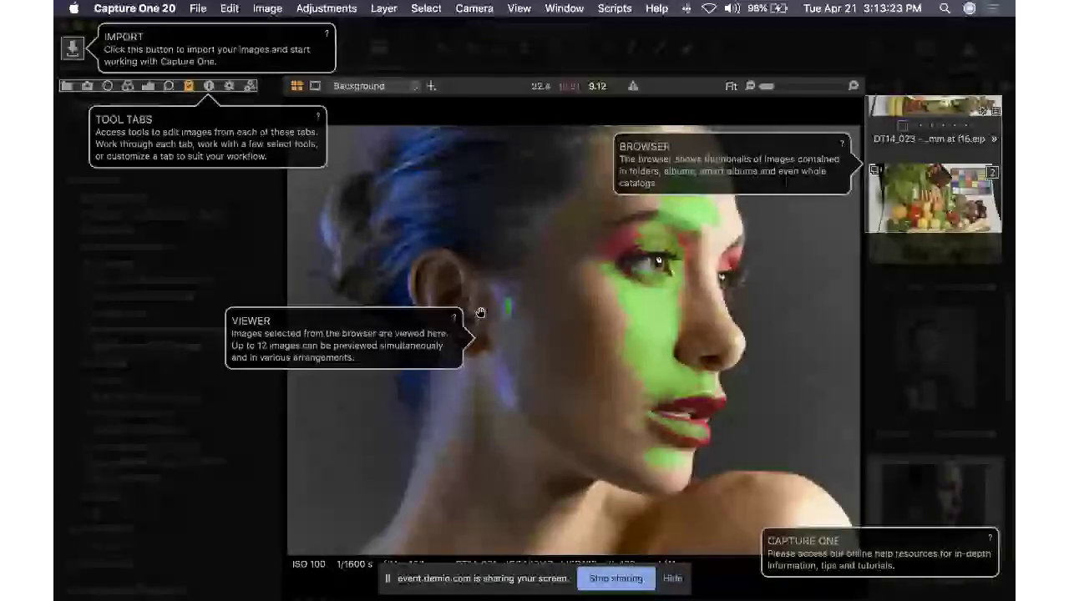
pyautogui.click(378, 128)
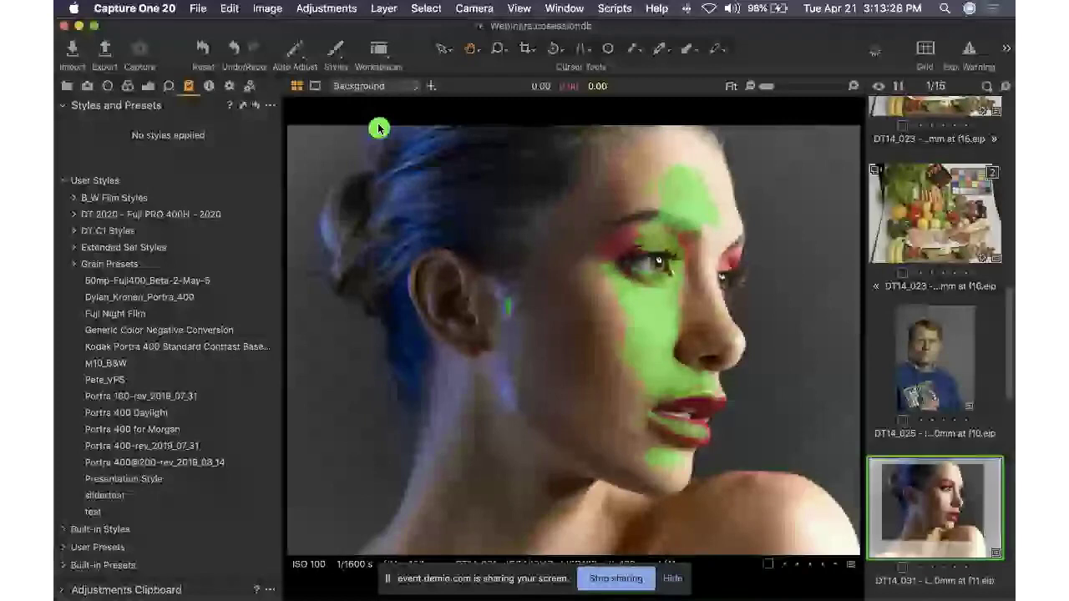
# Step: Search the keyboard shortcuts for "readout" and close the shortcut editor
pyautogui.press('super+alt+k')
pyautogui.write('readout')
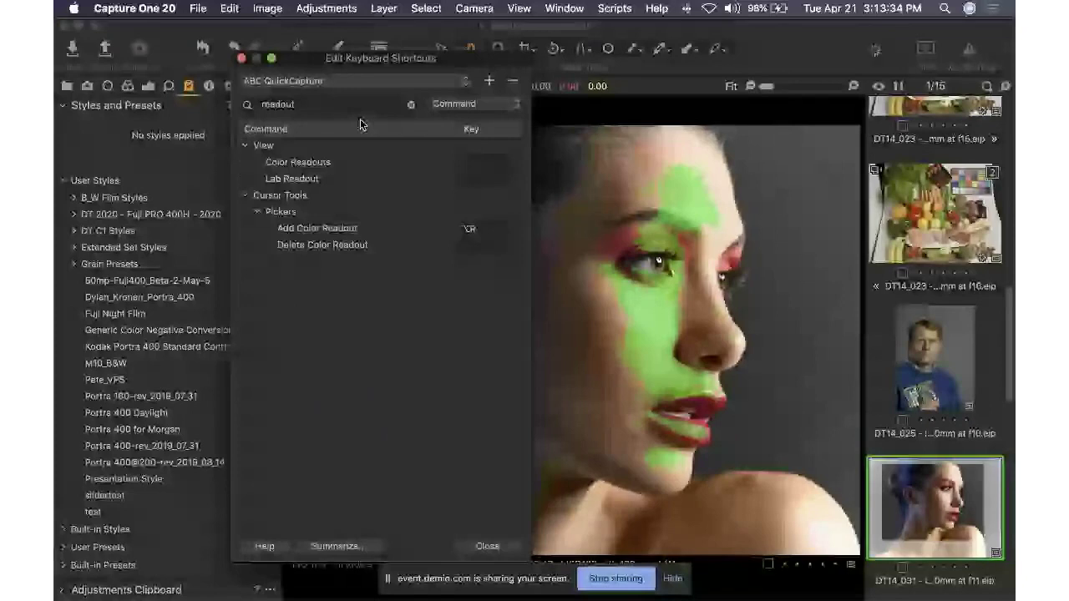
pyautogui.click(242, 59)
# Step: Show the Library, fourth and fifth tool tabs in turn, then return to the webinar chat in Chrome
pyautogui.press('alt+super+1')
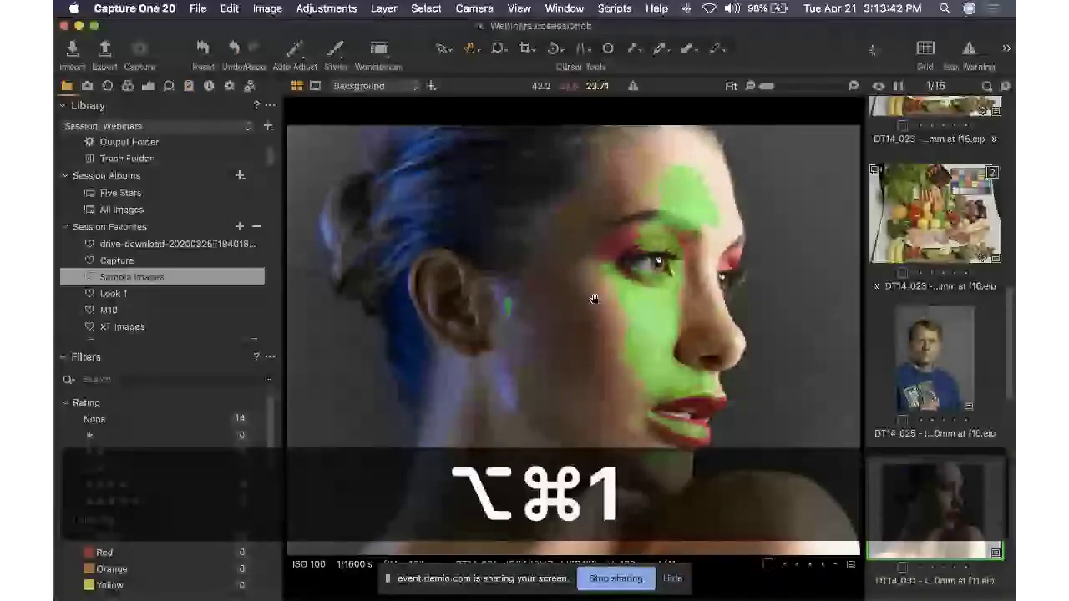
pyautogui.press('alt+super+4')
pyautogui.press('alt+super+5')
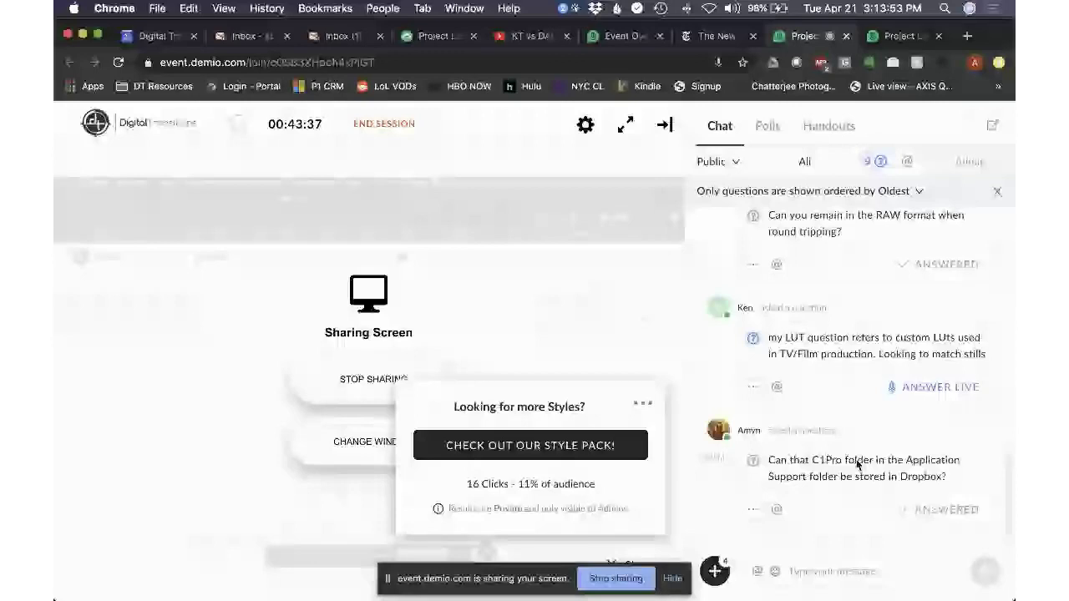
# Step: Switch from the webinar questions to Capture One and search the keyboard shortcuts for "works", then close the shortcut editor
pyautogui.scroll(-1, 852, 526)
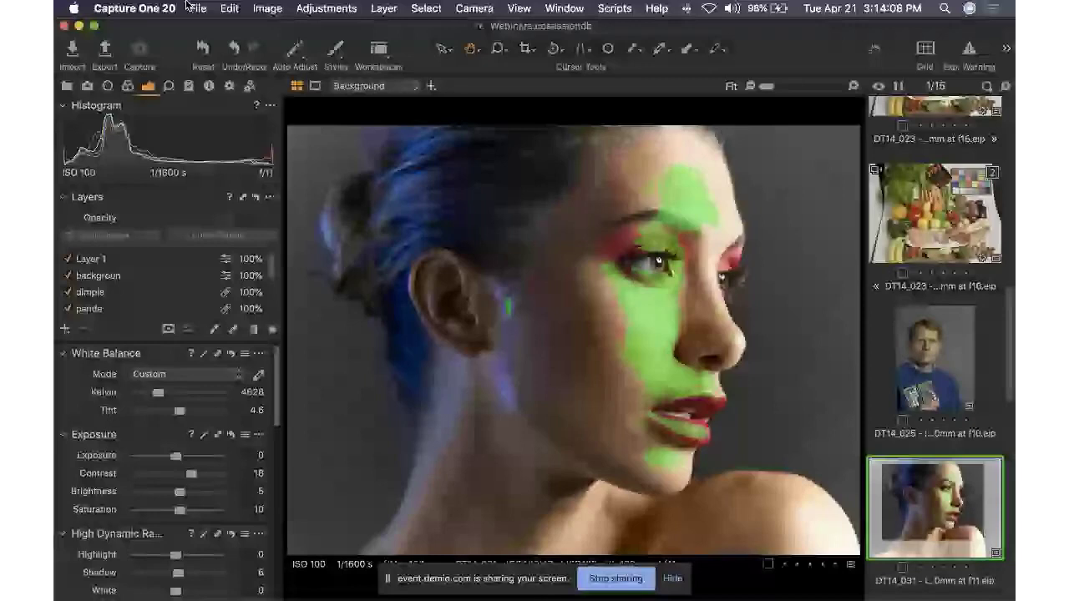
pyautogui.click(228, 8)
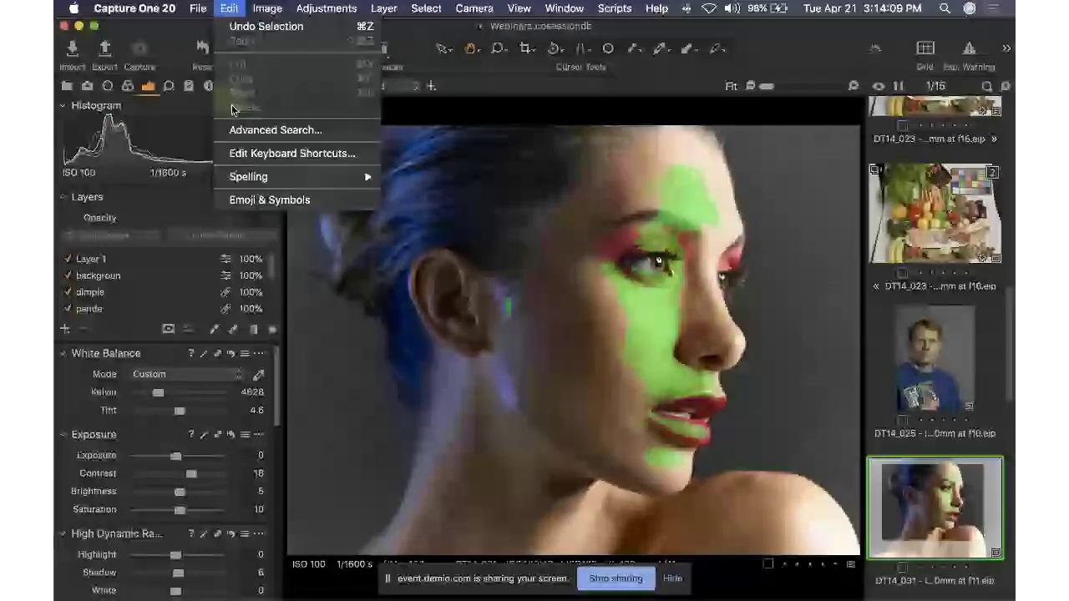
pyautogui.click(253, 153)
pyautogui.write('works')
pyautogui.press('super+a')
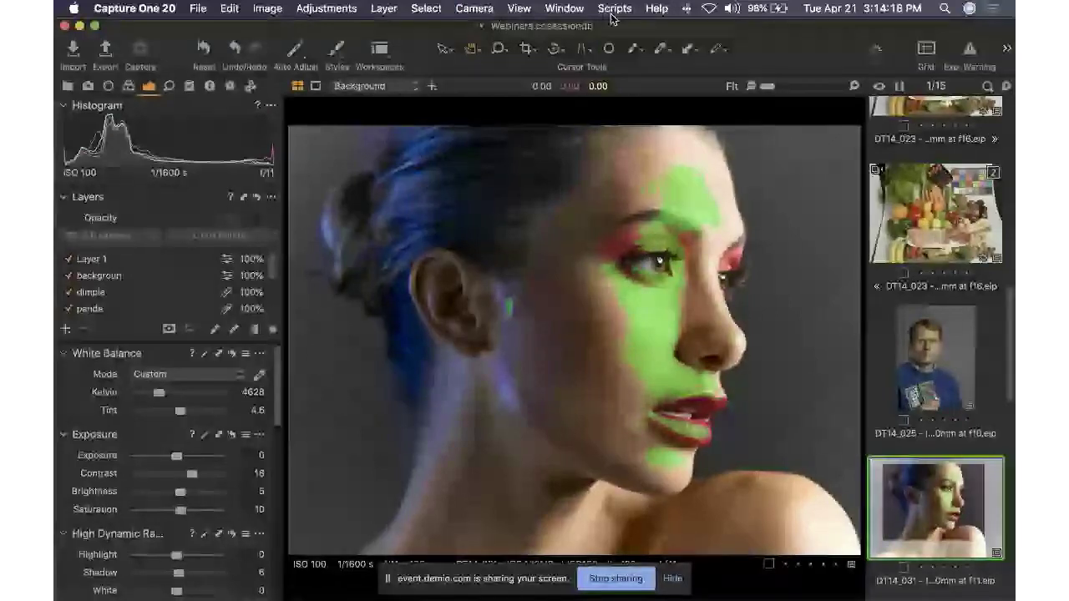
pyautogui.click(648, 32)
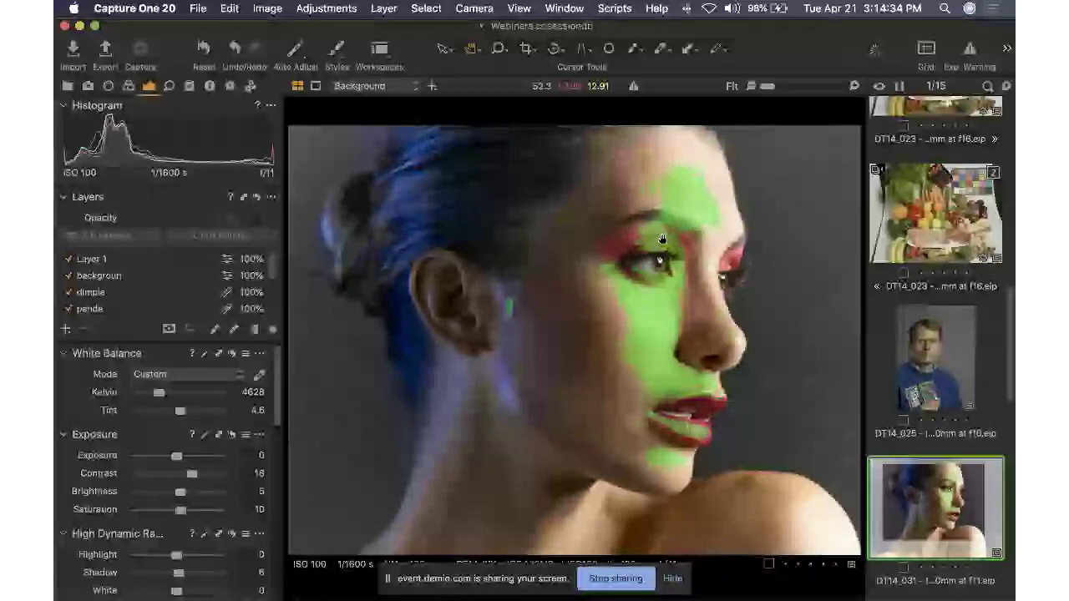
# Step: Switch to Chrome and read the latest messages in the webinar chat
pyautogui.moveTo(147, 582)
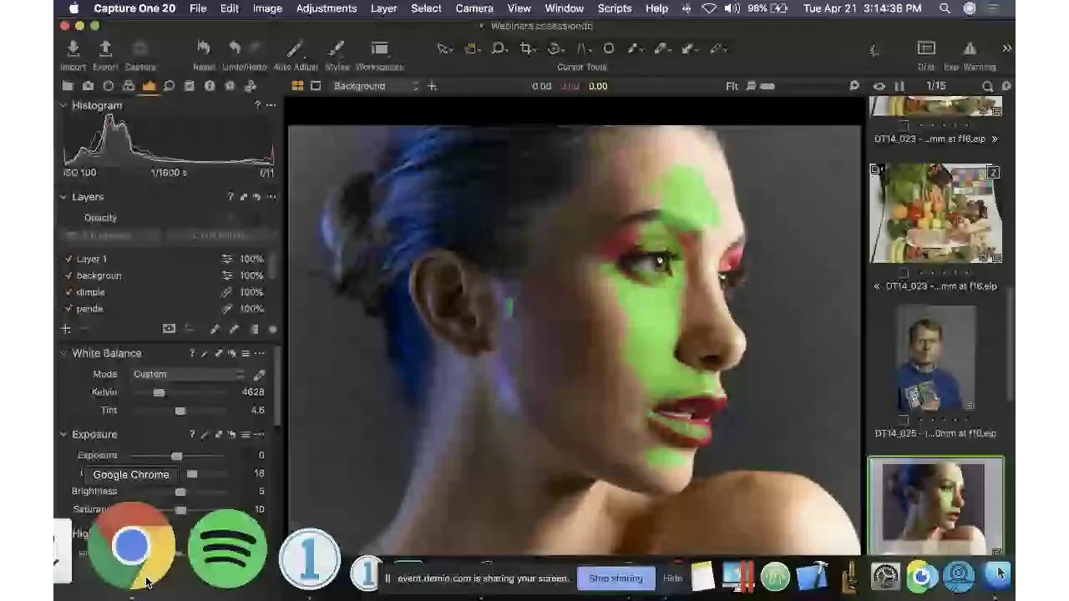
pyautogui.click(147, 582)
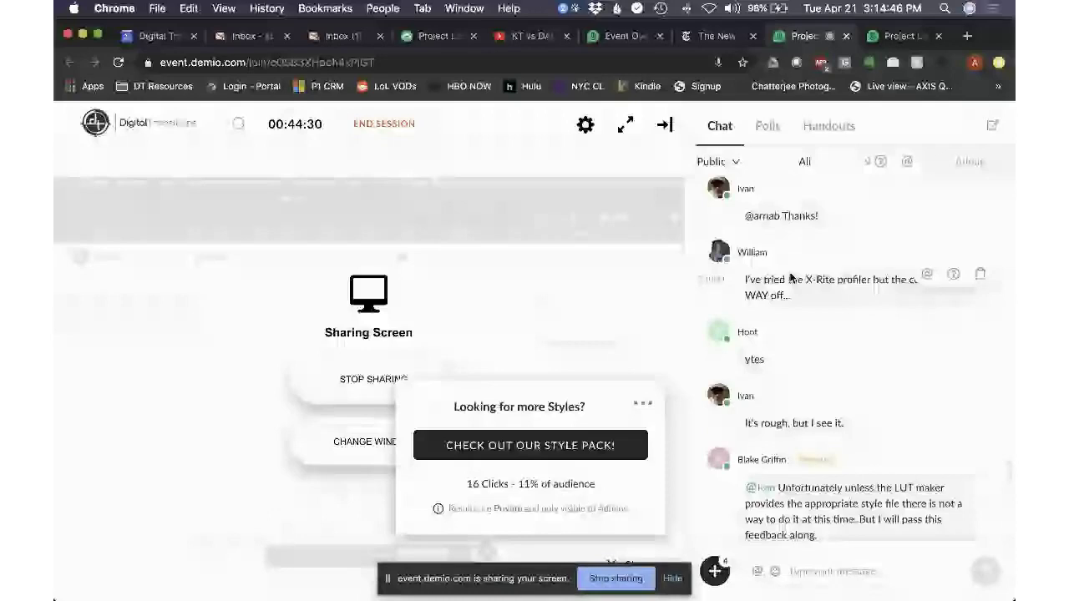
pyautogui.scroll(-5, 790, 277)
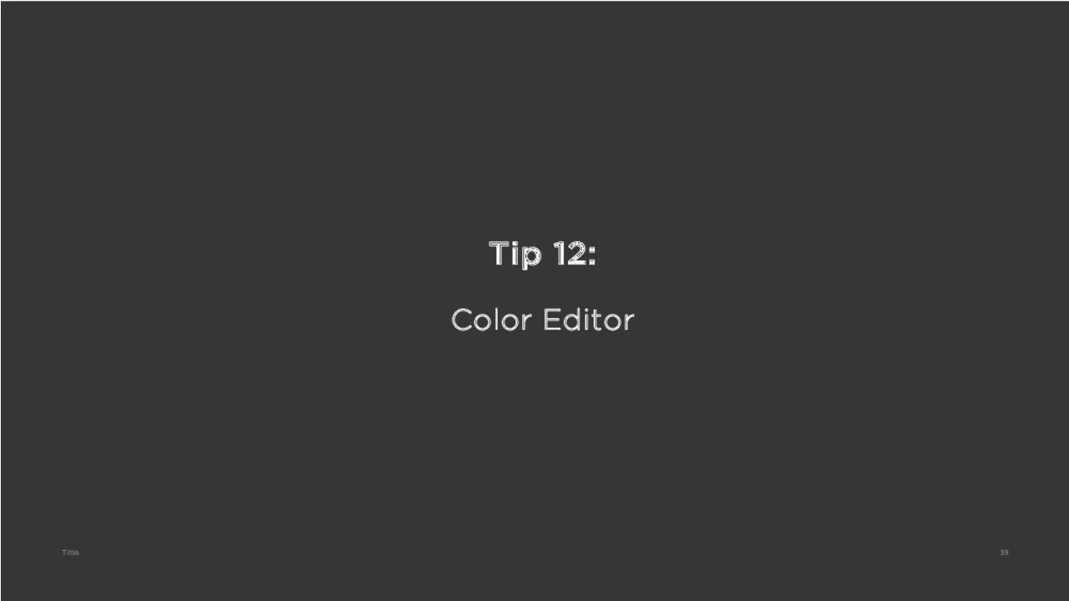
pyautogui.press('Right')
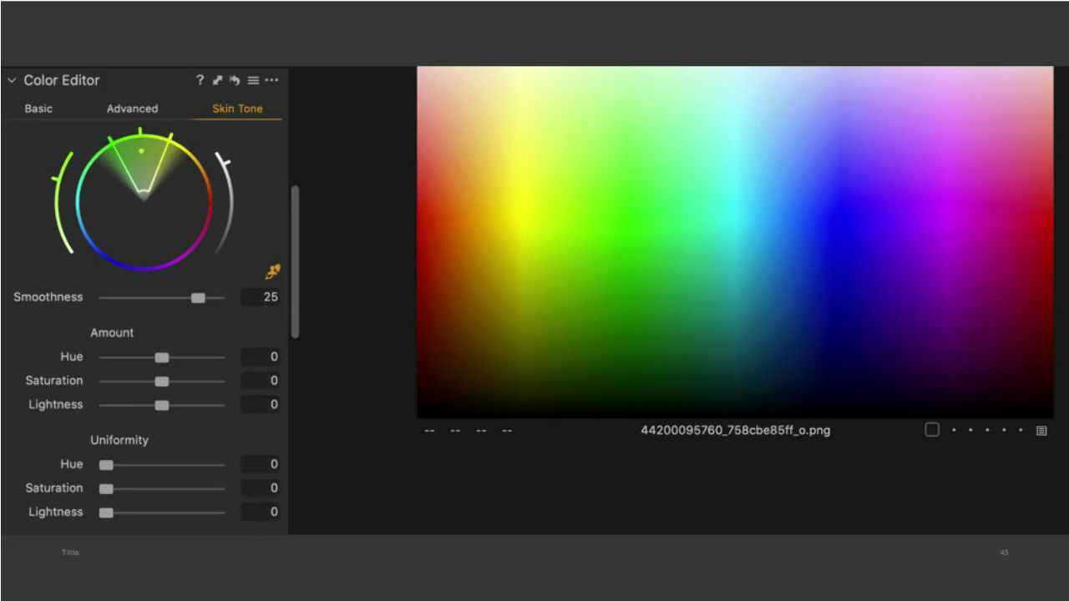
pyautogui.press('Right')
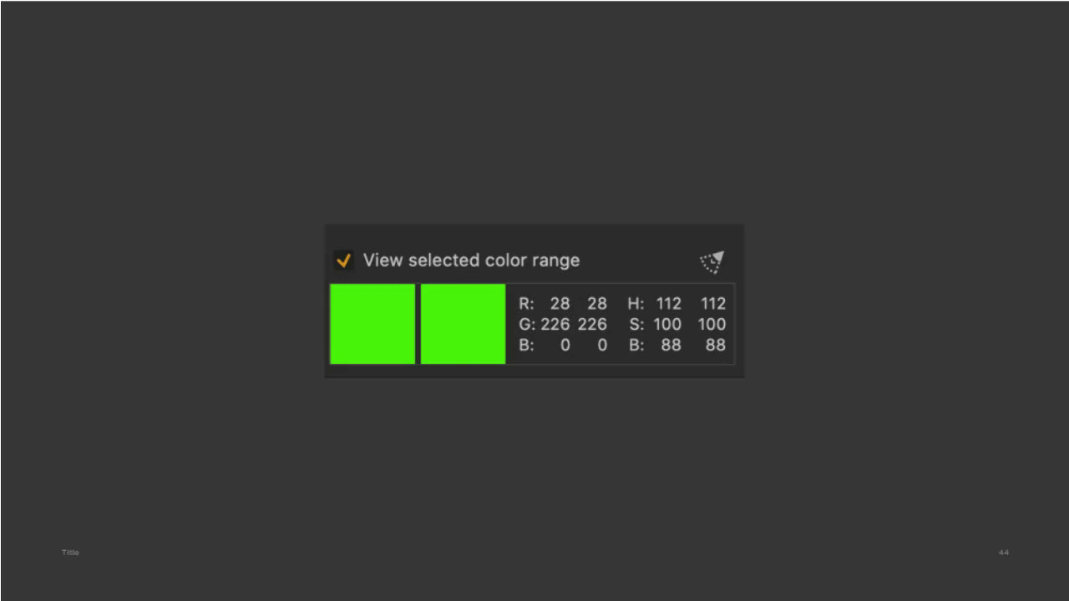
pyautogui.press('Right')
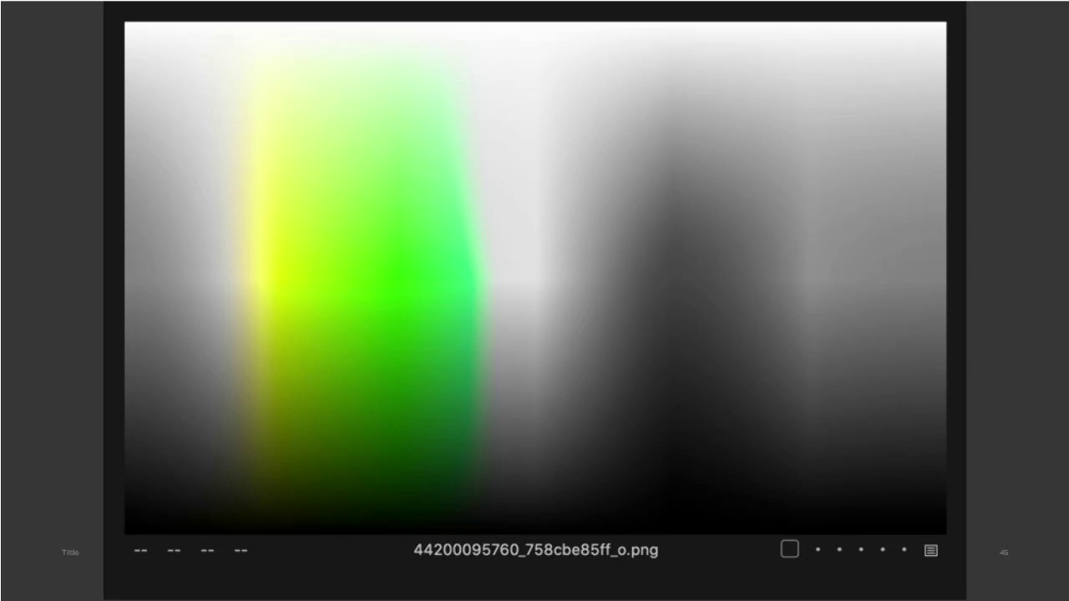
pyautogui.press('Left')
pyautogui.press('Left')
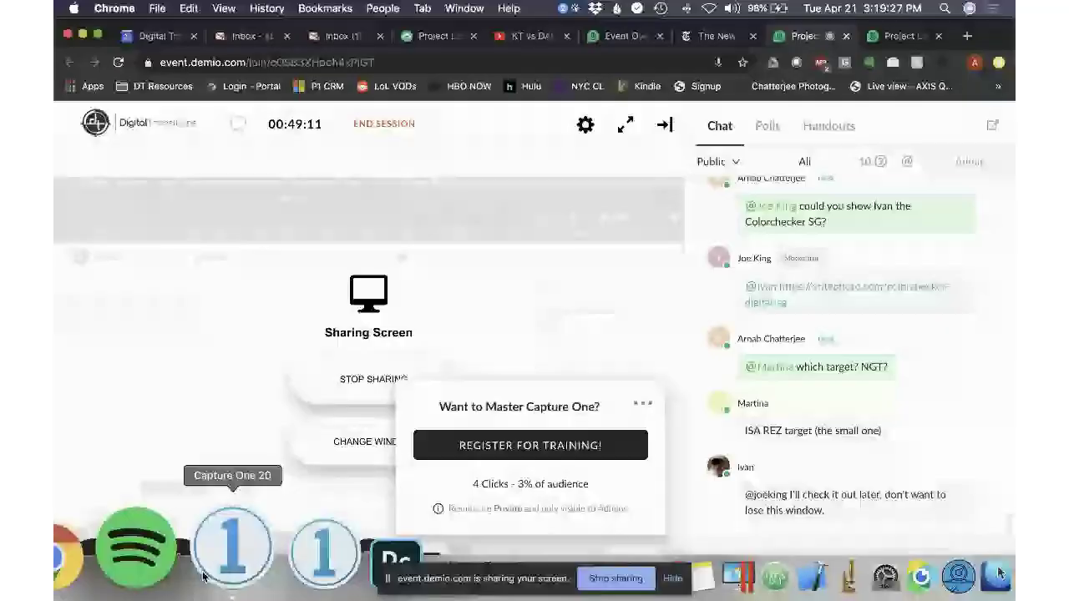
# Step: Switch to Capture One, open the basic Color Editor's color range editing, and preview the red, cyan, orange and blue ranges on the portrait
pyautogui.click(203, 576)
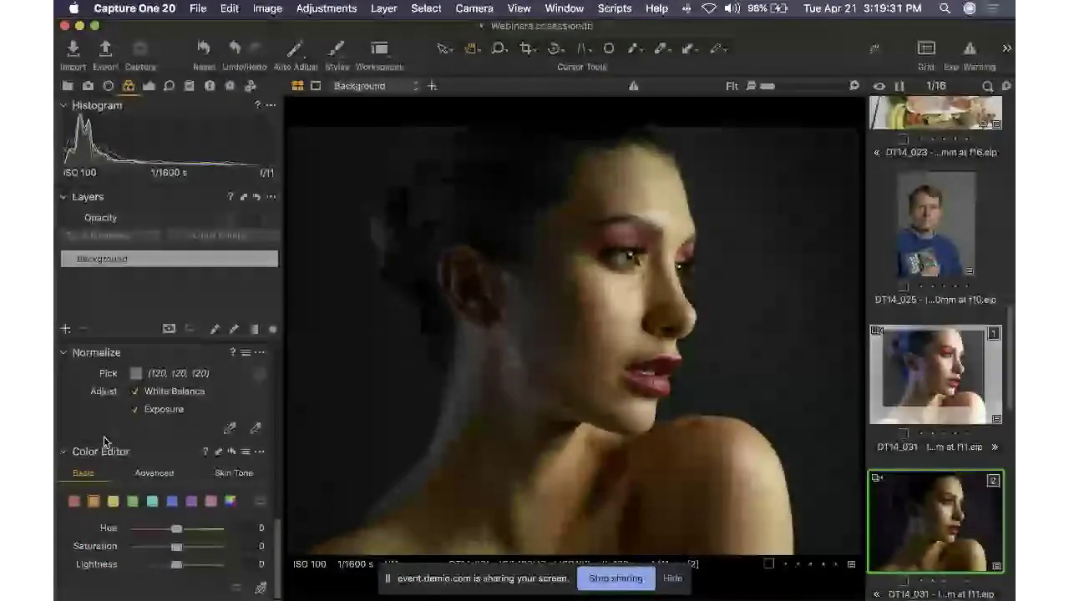
pyautogui.click(260, 502)
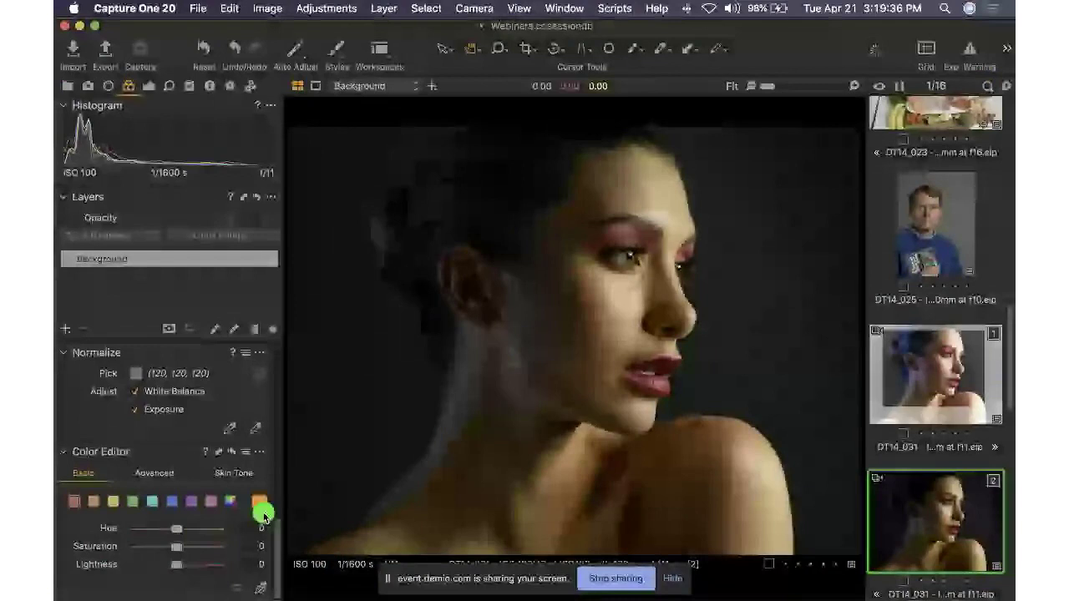
pyautogui.doubleClick(261, 506)
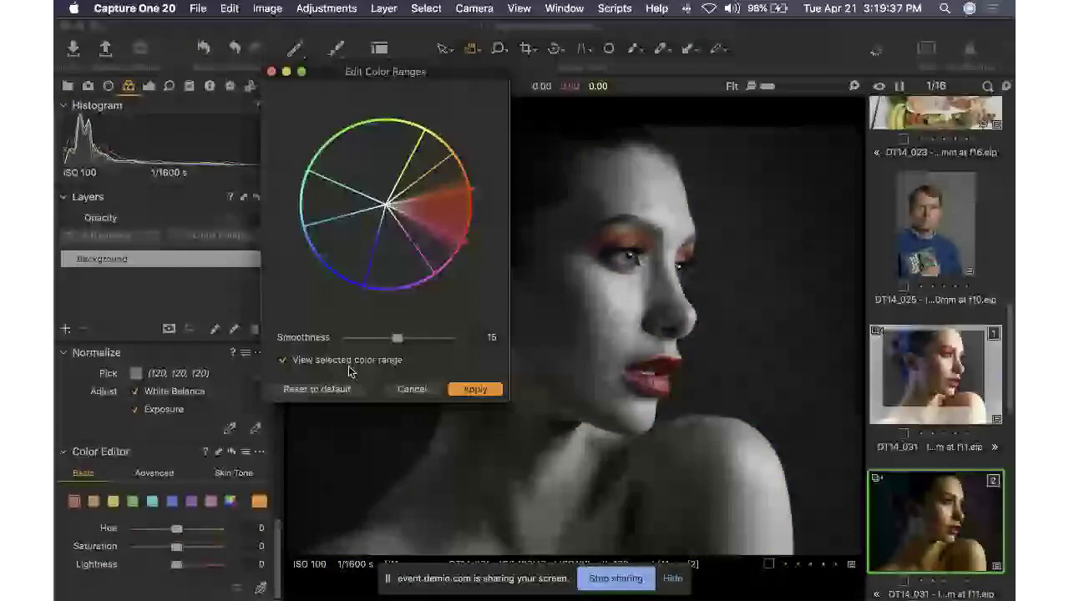
pyautogui.moveTo(451, 210); pyautogui.dragTo(323, 215)
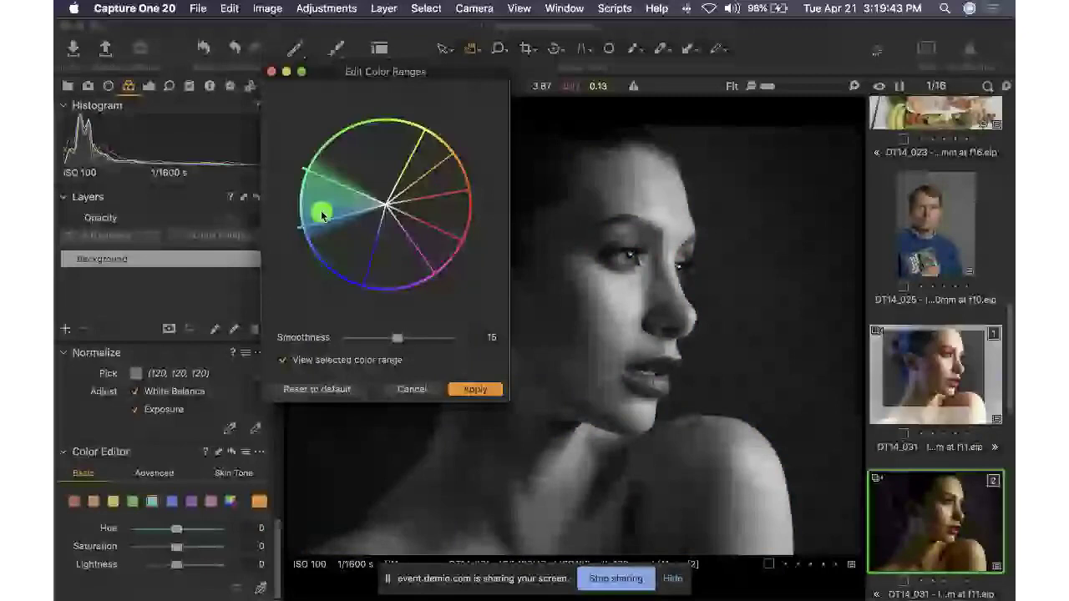
pyautogui.moveTo(322, 215); pyautogui.dragTo(458, 224)
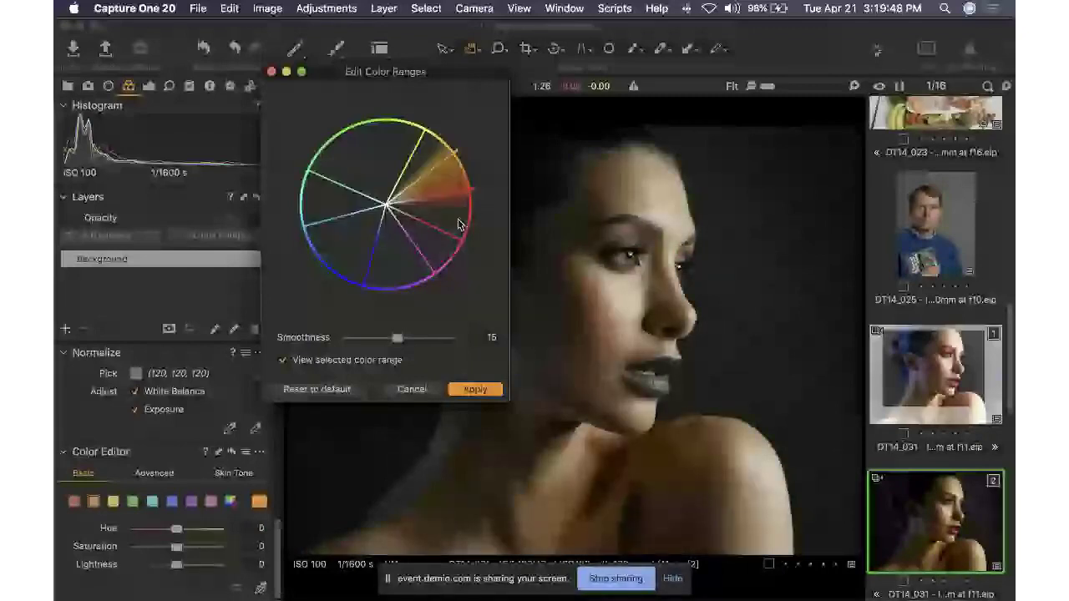
pyautogui.moveTo(458, 224); pyautogui.dragTo(411, 275)
pyautogui.click(513, 477)
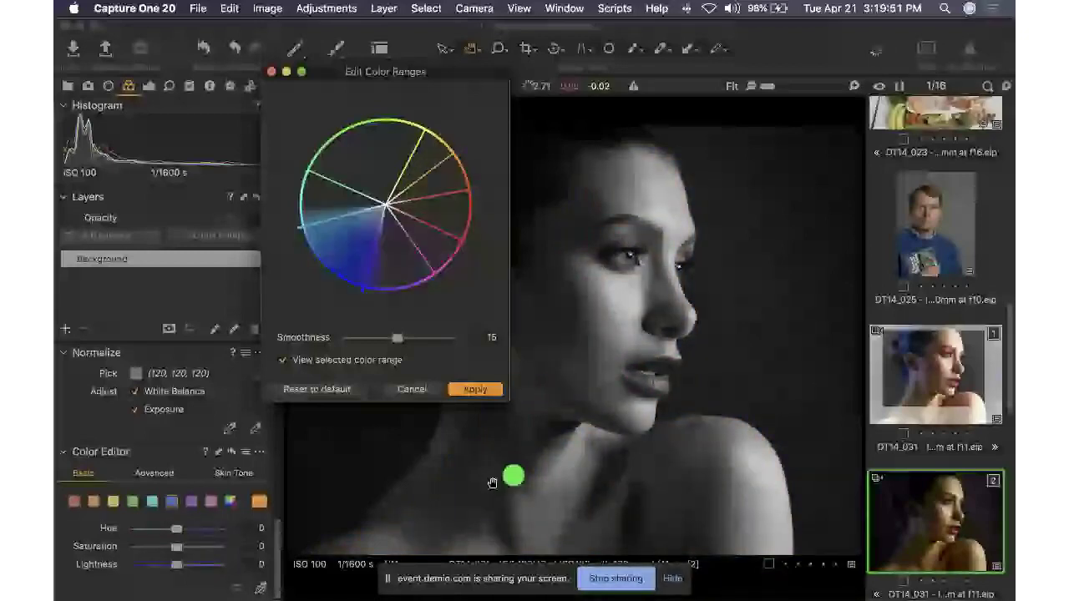
# Step: Try narrowing the blue color range on the wheel, reset the ranges to default and cancel the color range editing
pyautogui.click(386, 248)
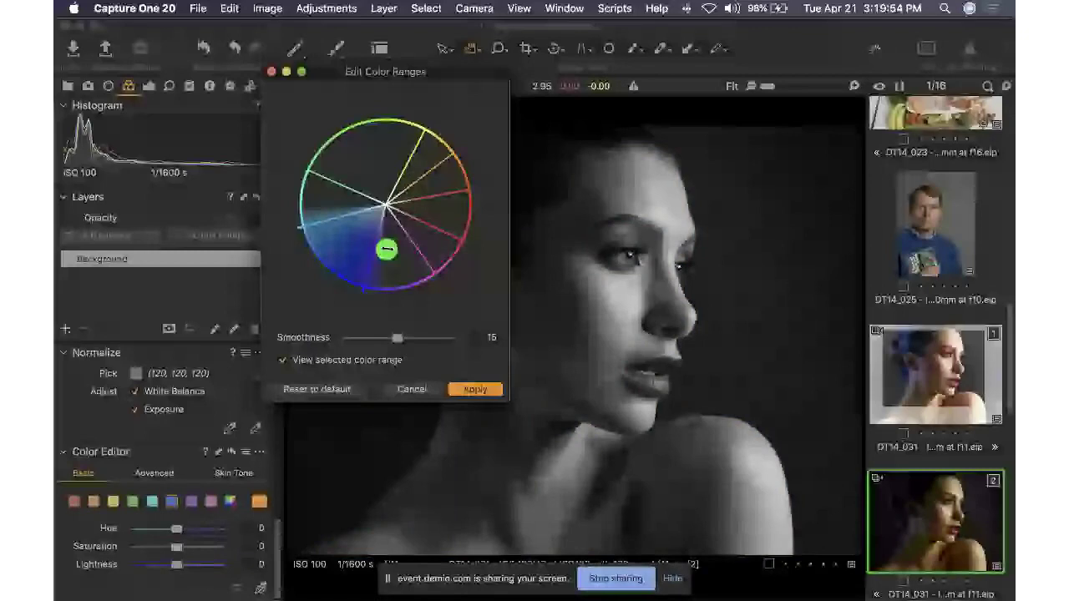
pyautogui.click(348, 393)
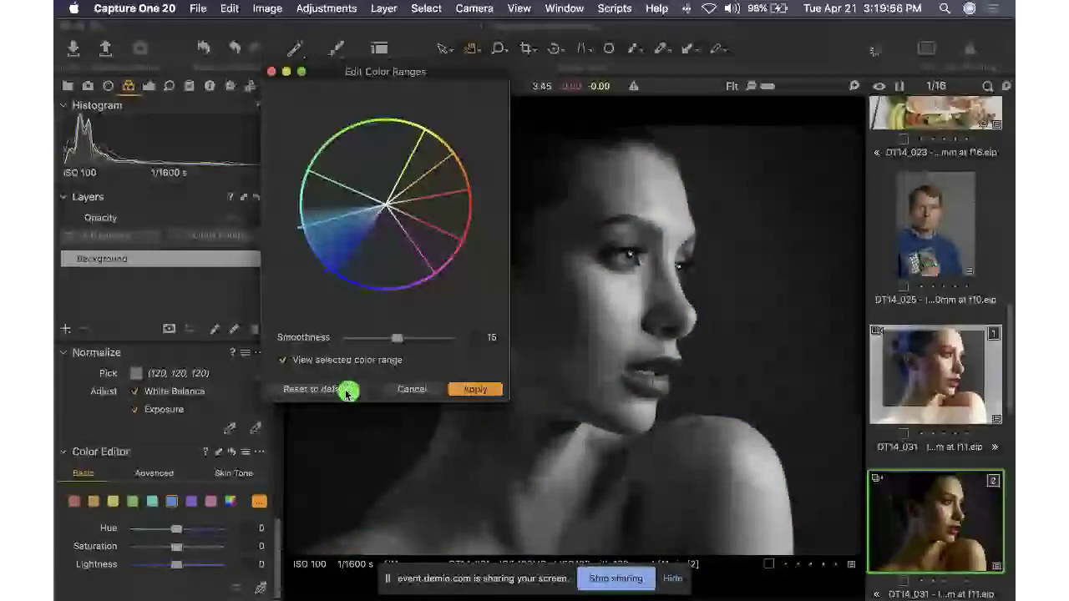
pyautogui.click(348, 391)
pyautogui.click(468, 418)
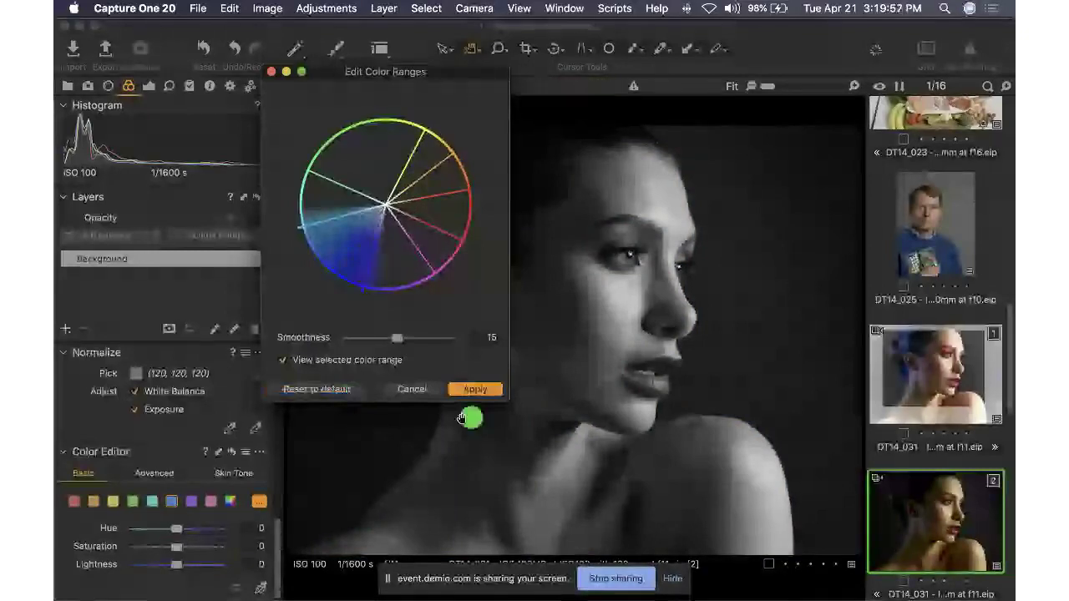
pyautogui.click(410, 389)
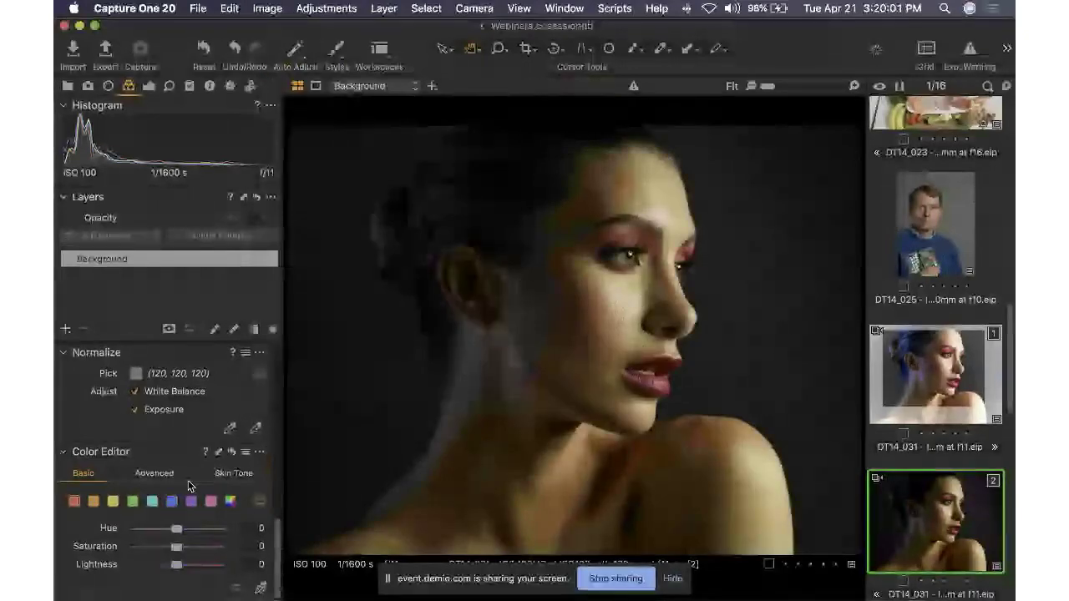
# Step: In the advanced Color Editor, pick the color of the eyeshadow and view the selected color range on the eyes at 50%
pyautogui.click(482, 449)
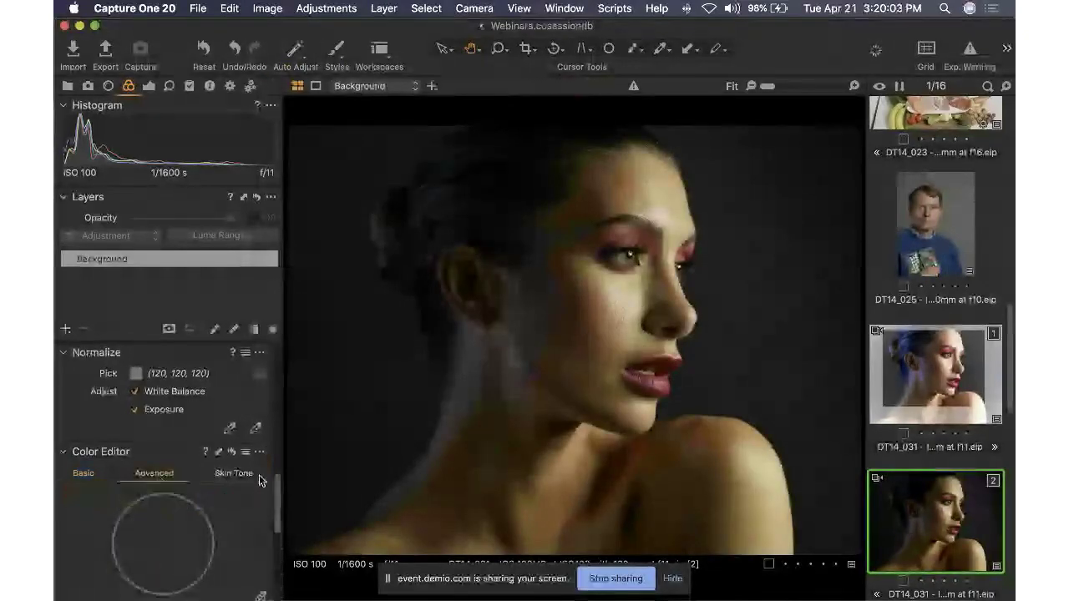
pyautogui.scroll(-3, 256, 492)
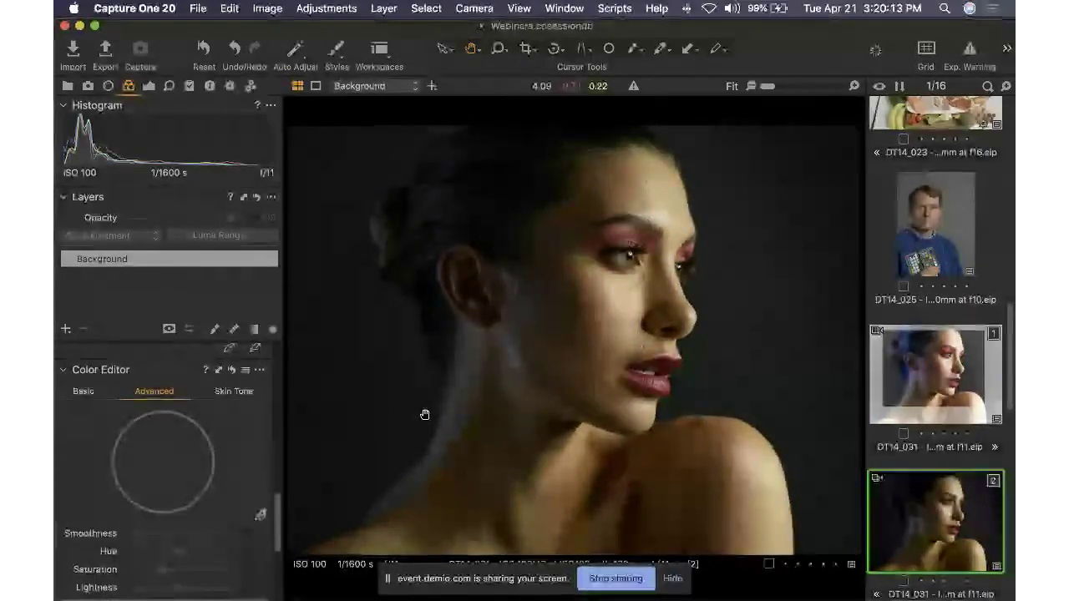
pyautogui.click(259, 517)
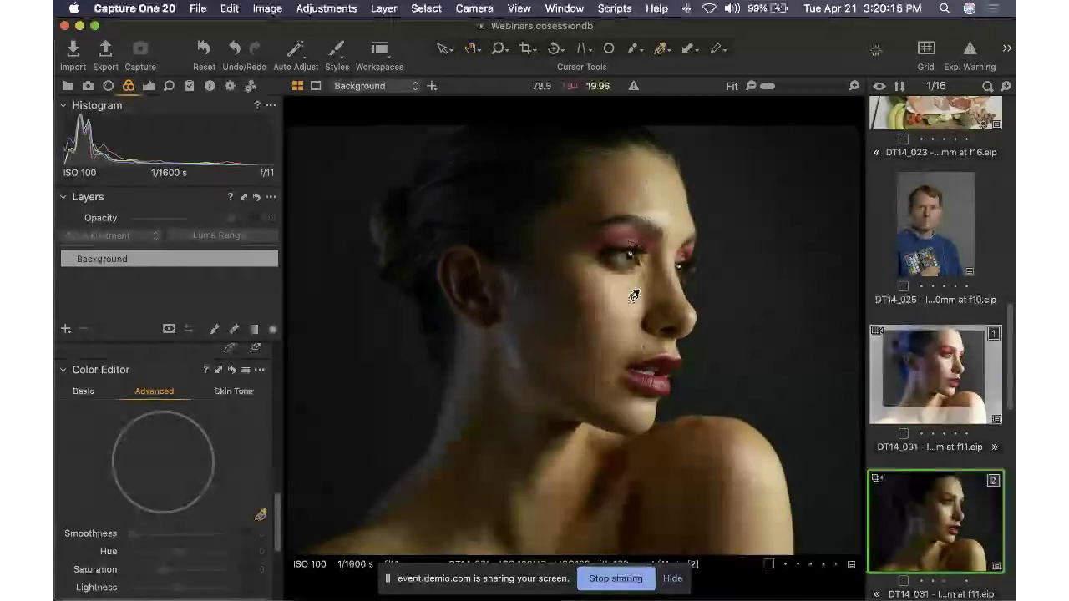
pyautogui.click(628, 231)
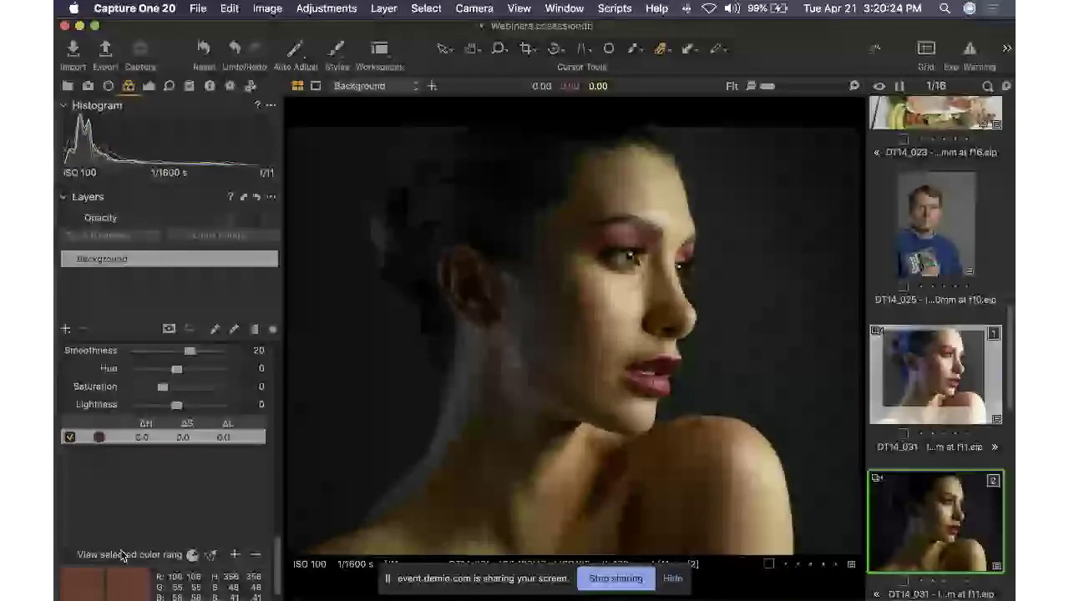
pyautogui.click(122, 556)
pyautogui.click(635, 256)
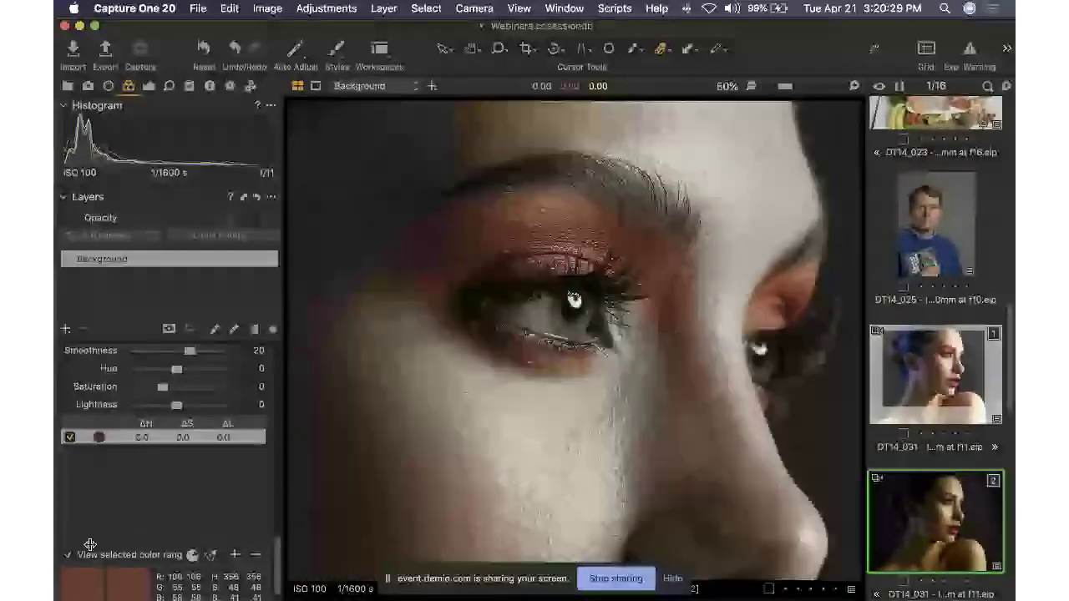
# Step: Shift the picked color's range on the color wheel away from the orange tones, then end the selected color range preview
pyautogui.scroll(2, 182, 468)
pyautogui.scroll(1, 188, 434)
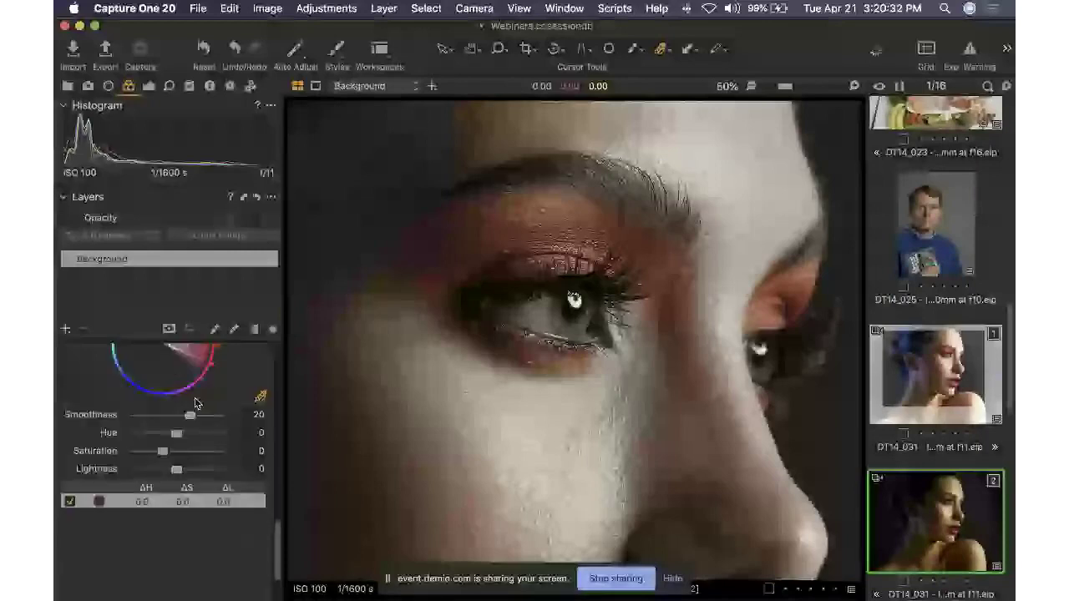
pyautogui.scroll(3, 197, 401)
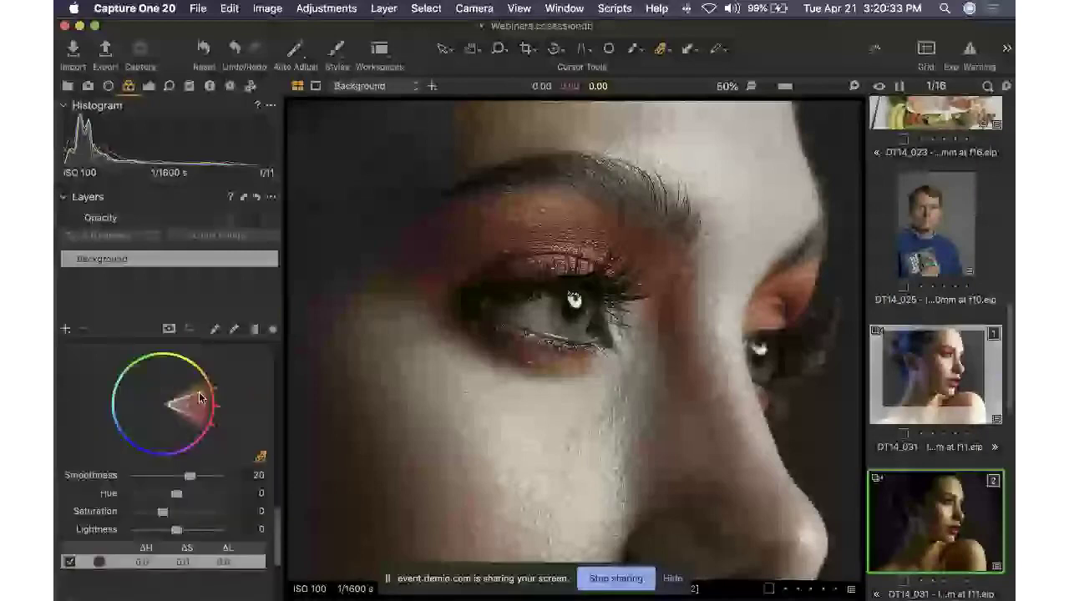
pyautogui.click(199, 392)
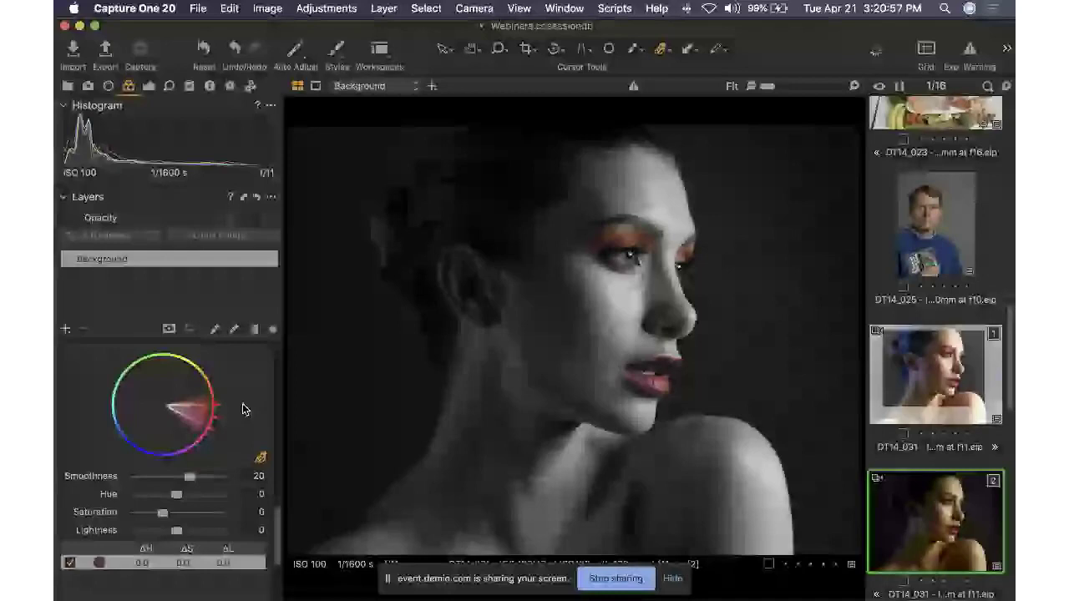
pyautogui.scroll(-5, 243, 409)
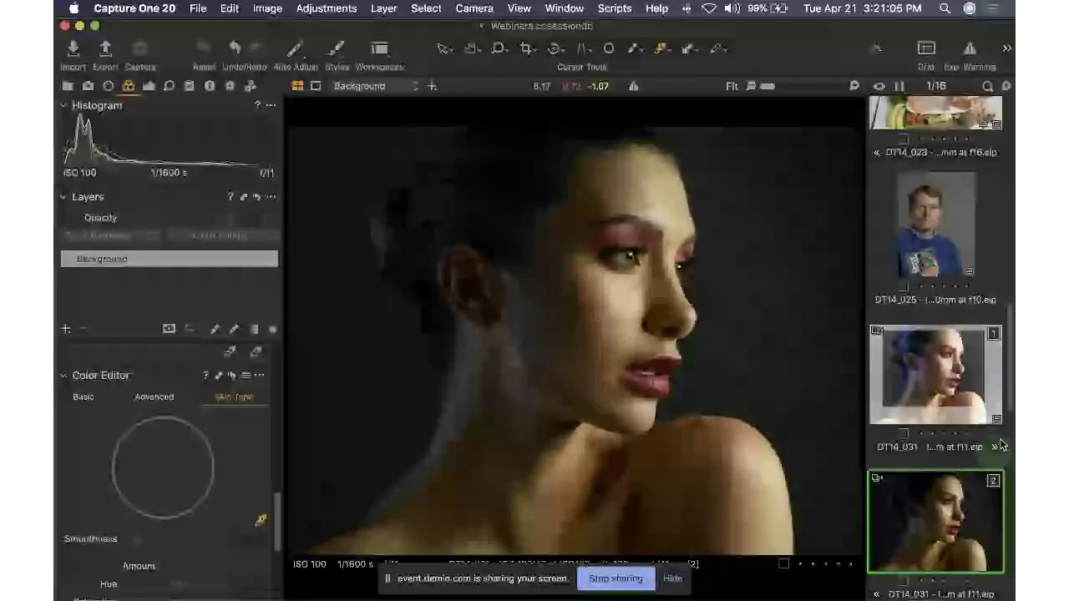
# Step: Find the DTx14_079 city skyline photo in the browser and create a new, unadjusted variant of it for the advanced Color Editor
pyautogui.scroll(2, 998, 443)
pyautogui.scroll(8, 995, 440)
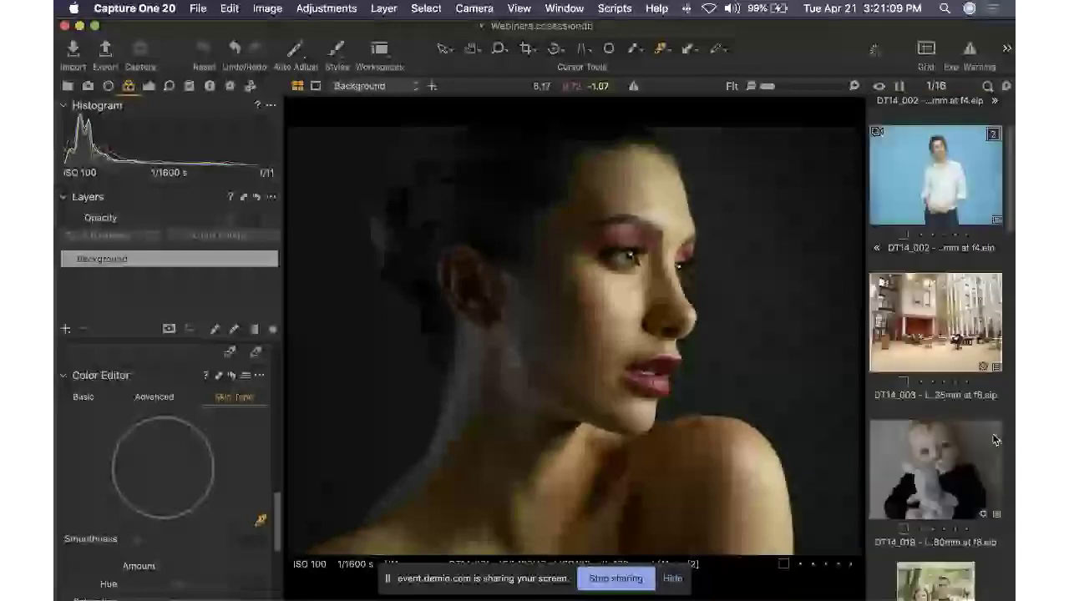
pyautogui.scroll(3, 946, 357)
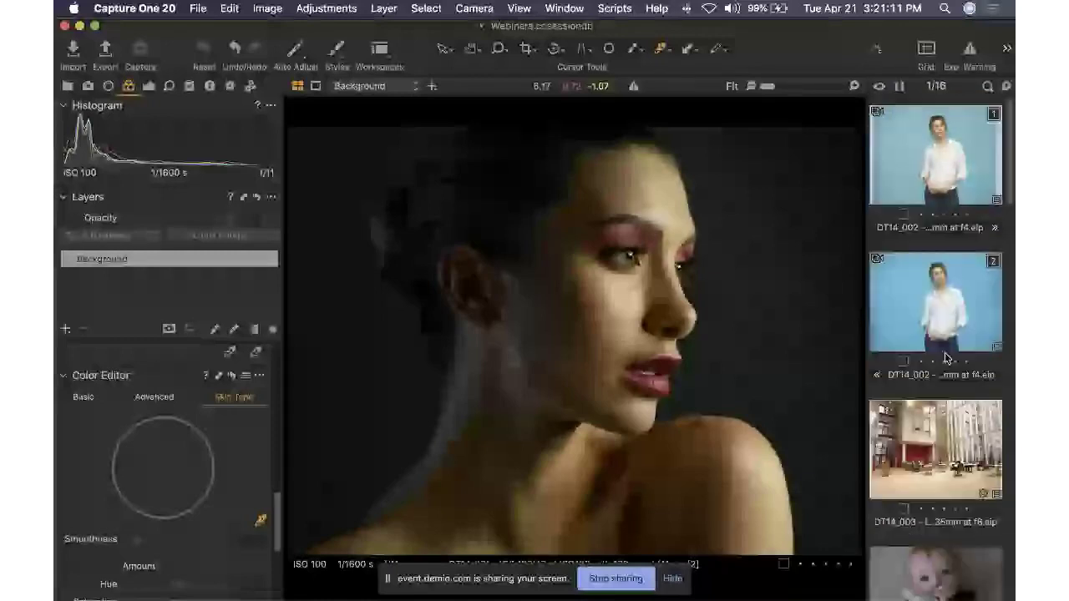
pyautogui.scroll(-10, 946, 357)
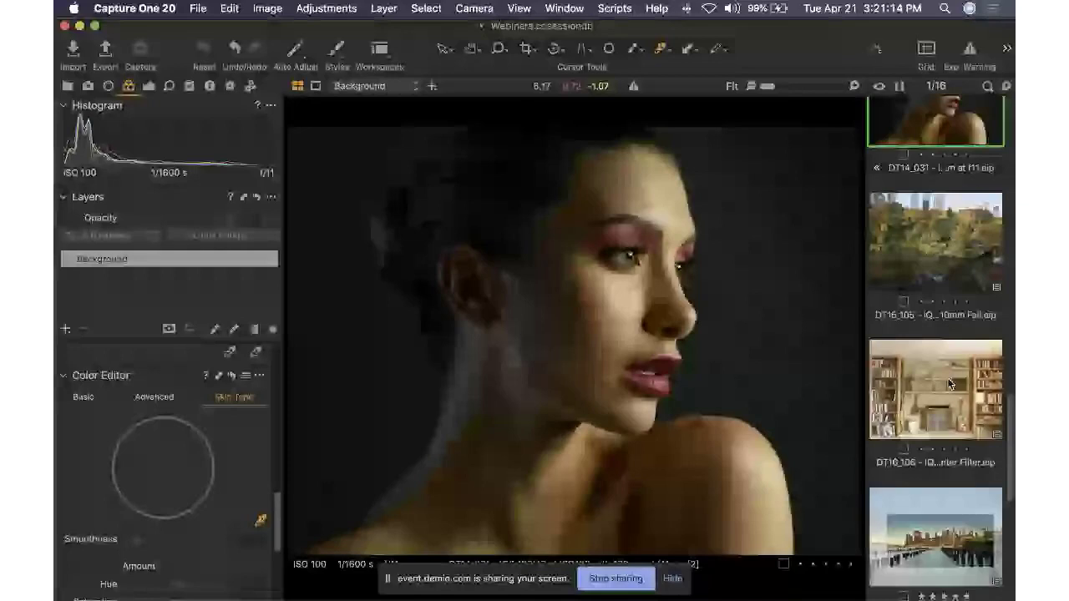
pyautogui.scroll(-2, 950, 384)
pyautogui.click(946, 400)
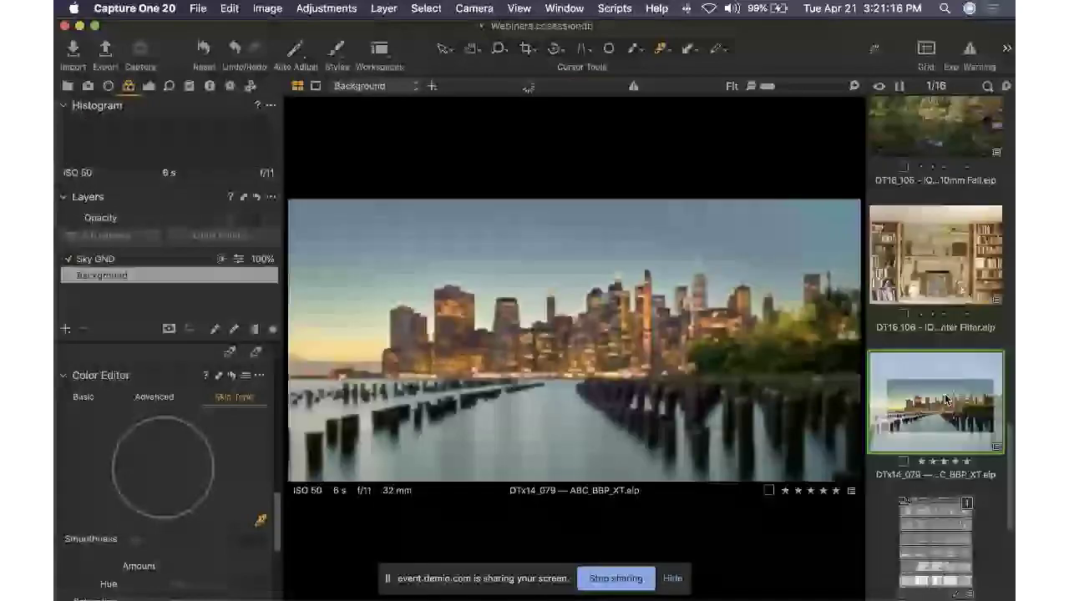
pyautogui.press('super+3')
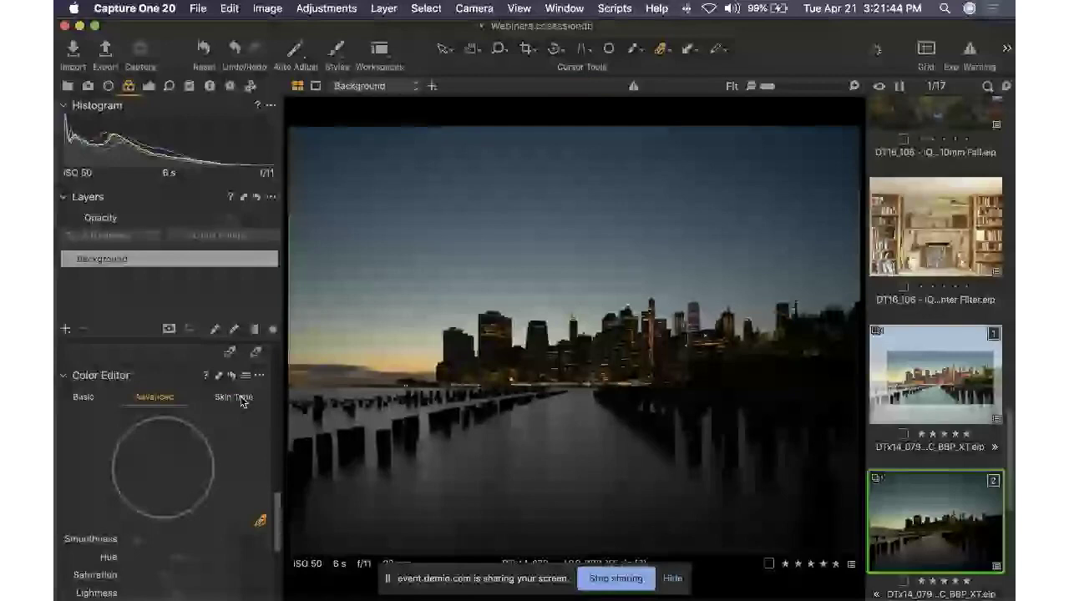
# Step: In the Skin Tone editor, pick the sky's blue and set Uniformity to Hue 75.4, Saturation 79.8 and Lightness 77.1
pyautogui.click(235, 397)
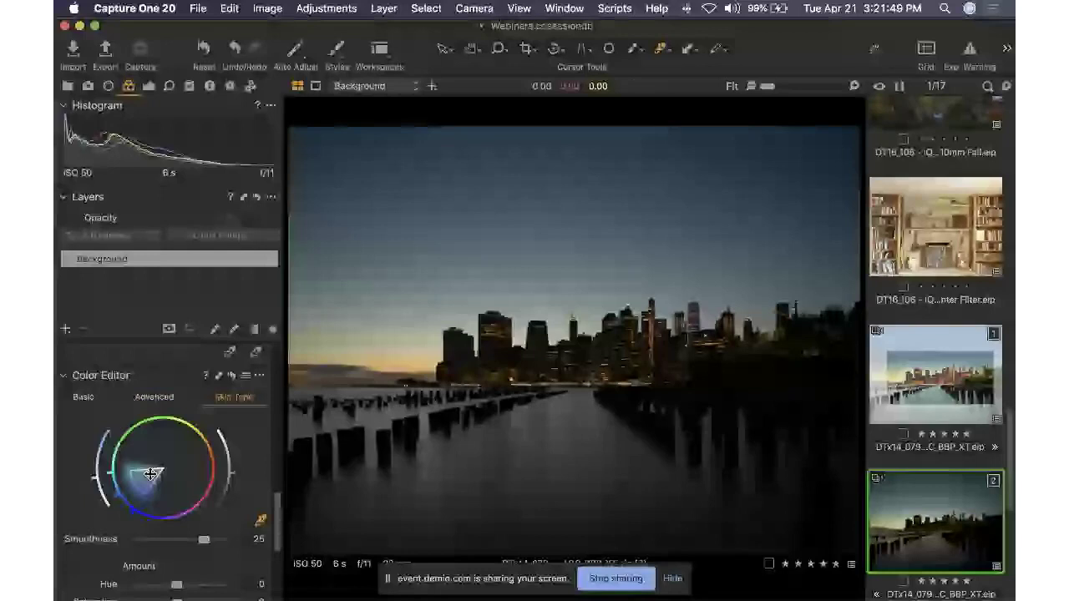
pyautogui.scroll(-5, 167, 484)
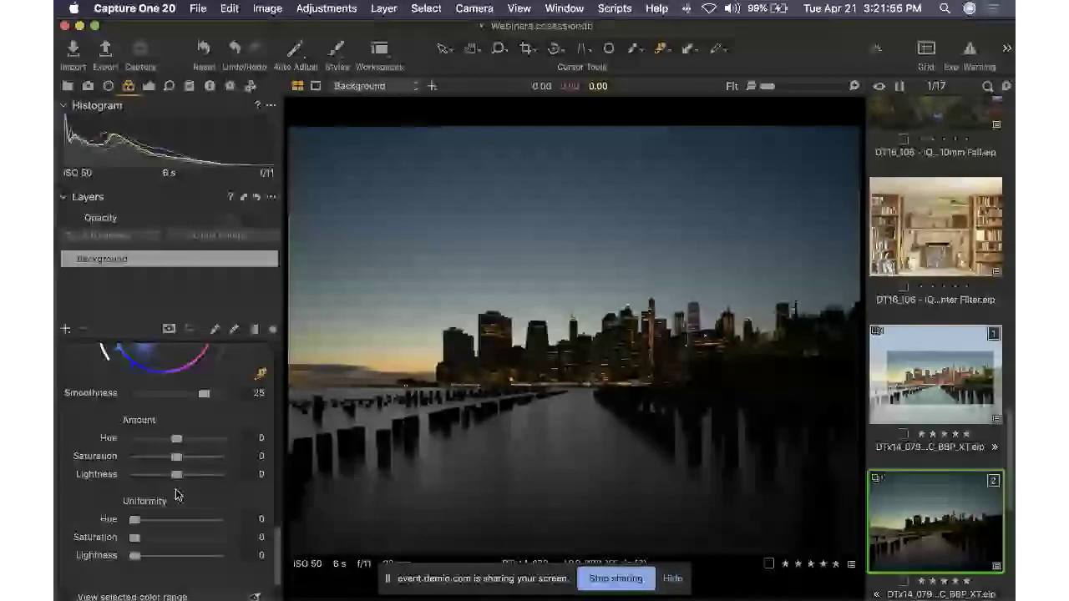
pyautogui.scroll(2, 172, 459)
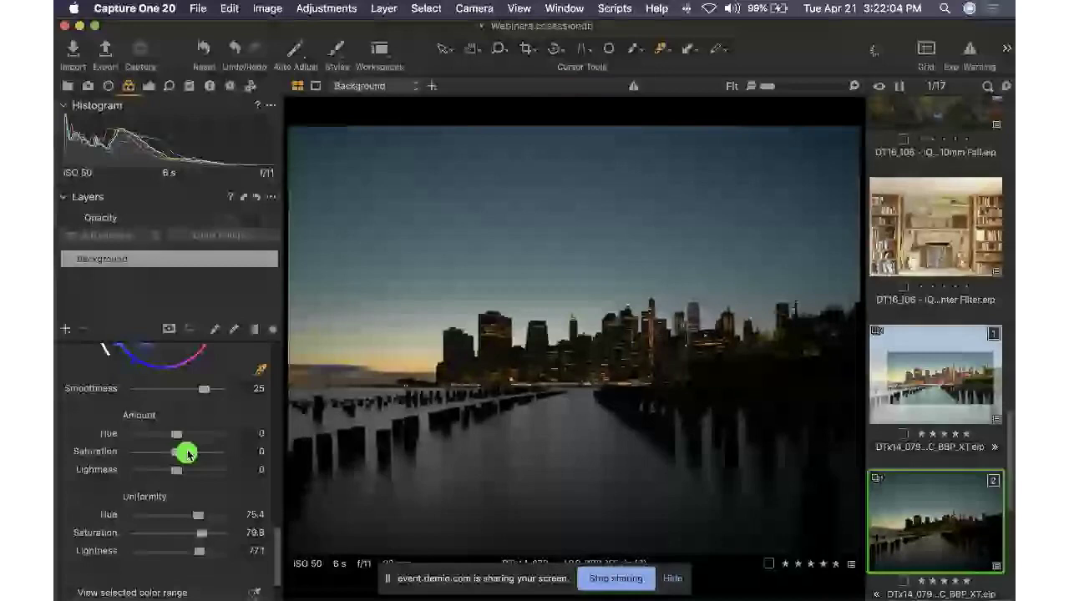
# Step: Move the target color on the Skin Tone wheel toward purple, then teal, and settle on blue for the sky
pyautogui.scroll(5, 227, 447)
pyautogui.moveTo(147, 553); pyautogui.dragTo(146, 568)
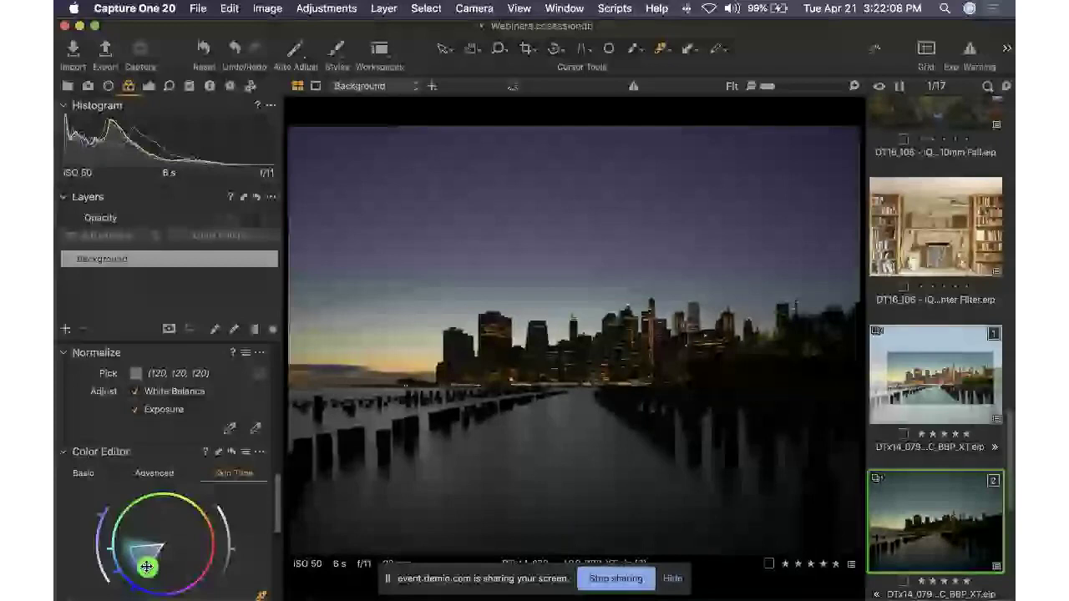
pyautogui.moveTo(146, 568); pyautogui.dragTo(137, 549)
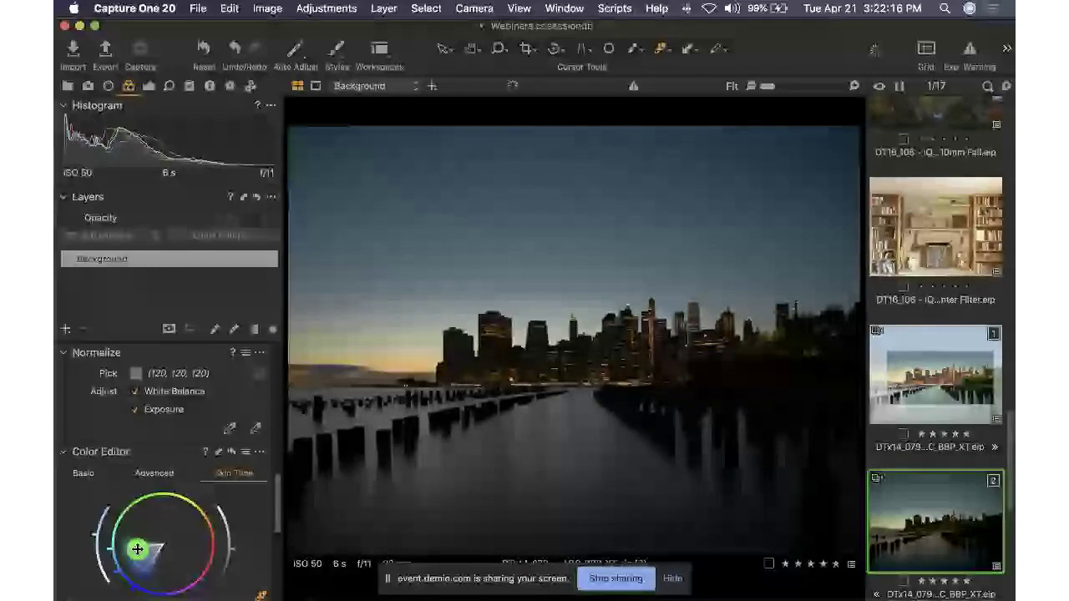
pyautogui.moveTo(137, 549); pyautogui.dragTo(141, 556)
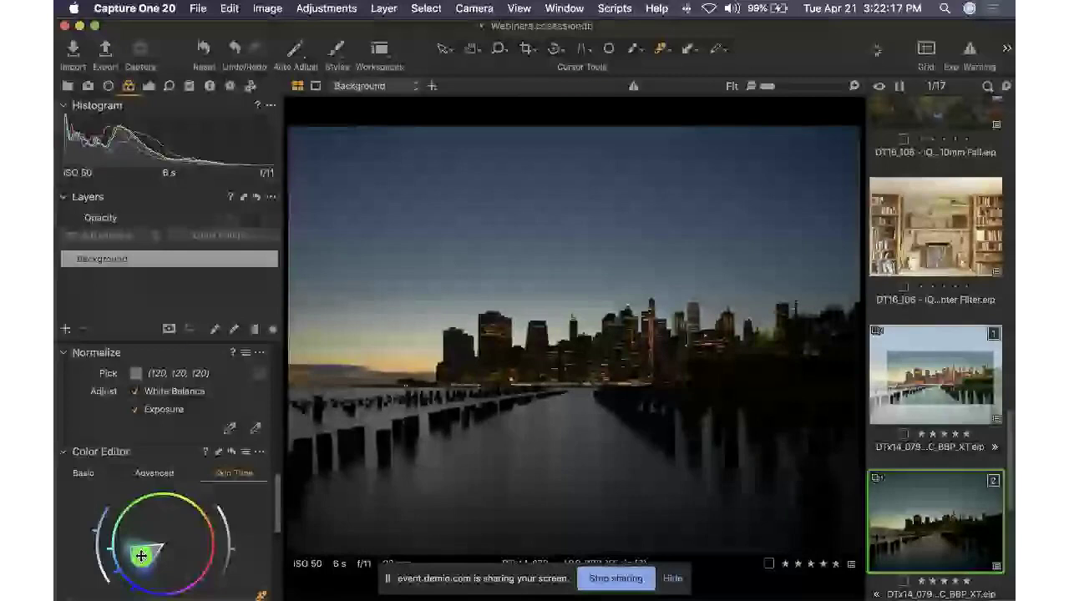
# Step: Show the selected color range and reset the Uniformity hue and saturation to 0
pyautogui.scroll(-5, 153, 569)
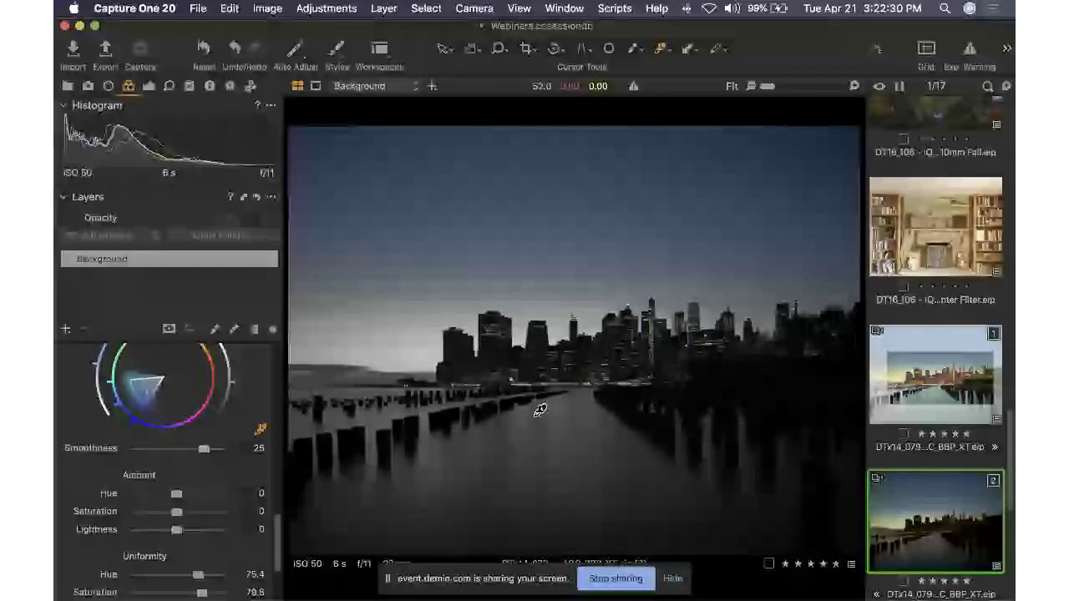
pyautogui.scroll(-2, 210, 524)
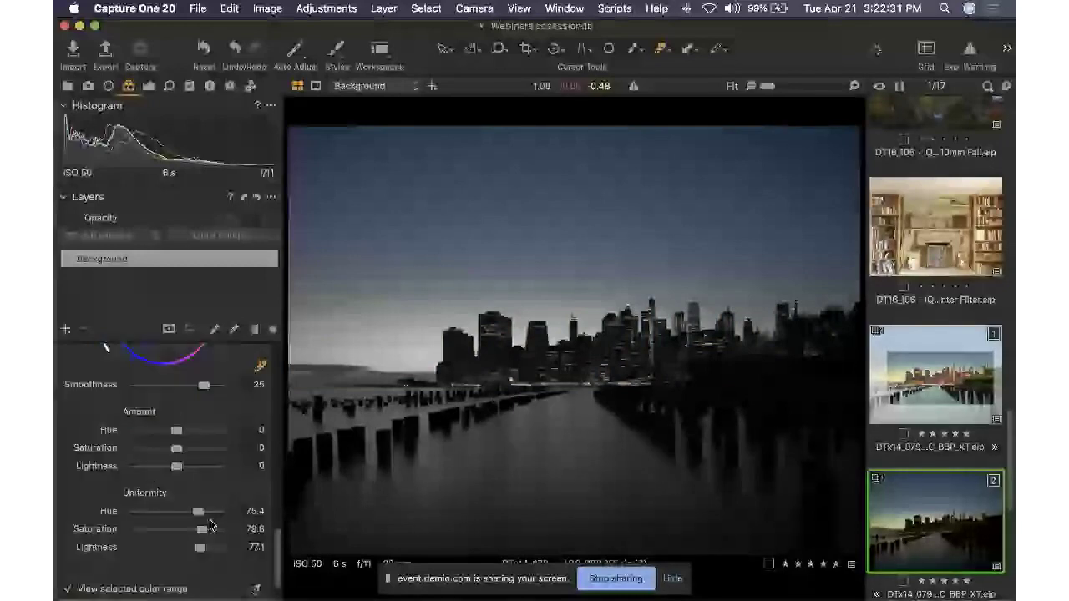
pyautogui.click(193, 511)
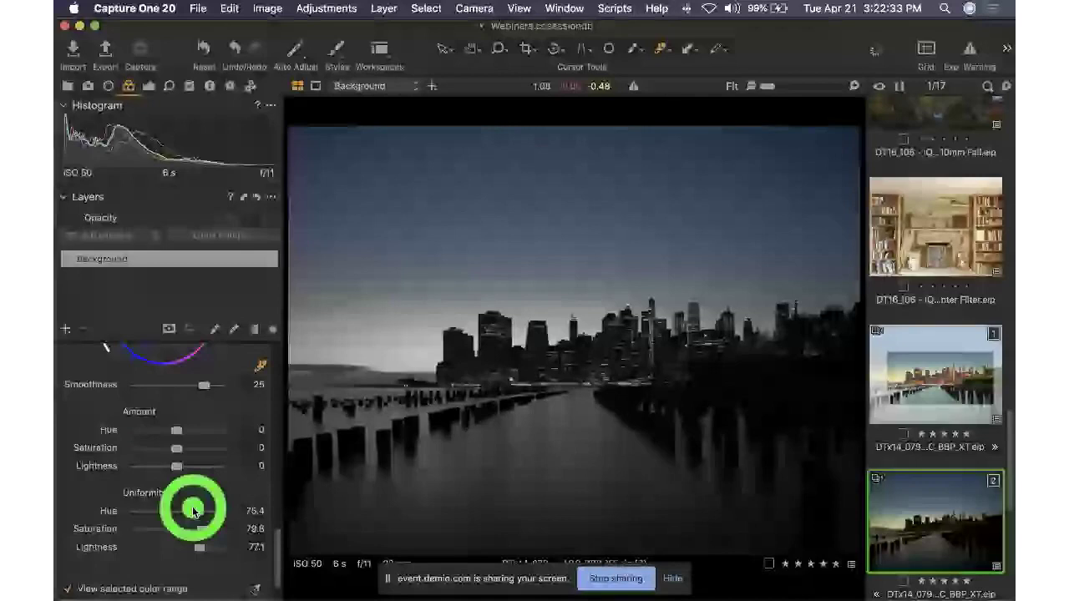
pyautogui.doubleClick(193, 511)
pyautogui.doubleClick(199, 529)
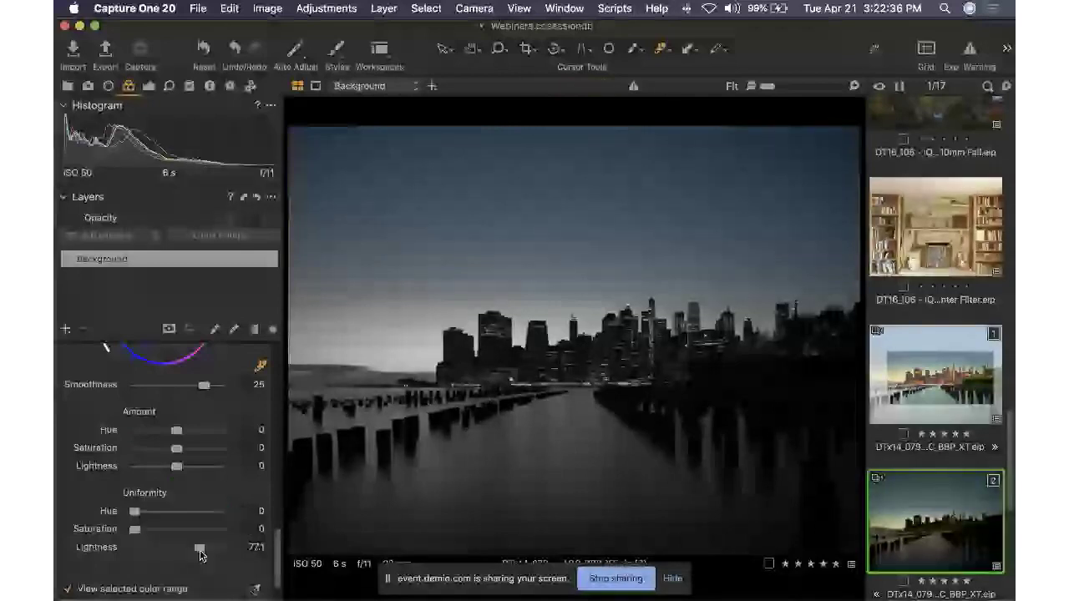
# Step: Set the Uniformity lightness to 100 and try a slight increase of the Amount lightness
pyautogui.moveTo(199, 548); pyautogui.dragTo(222, 548)
pyautogui.click(185, 469)
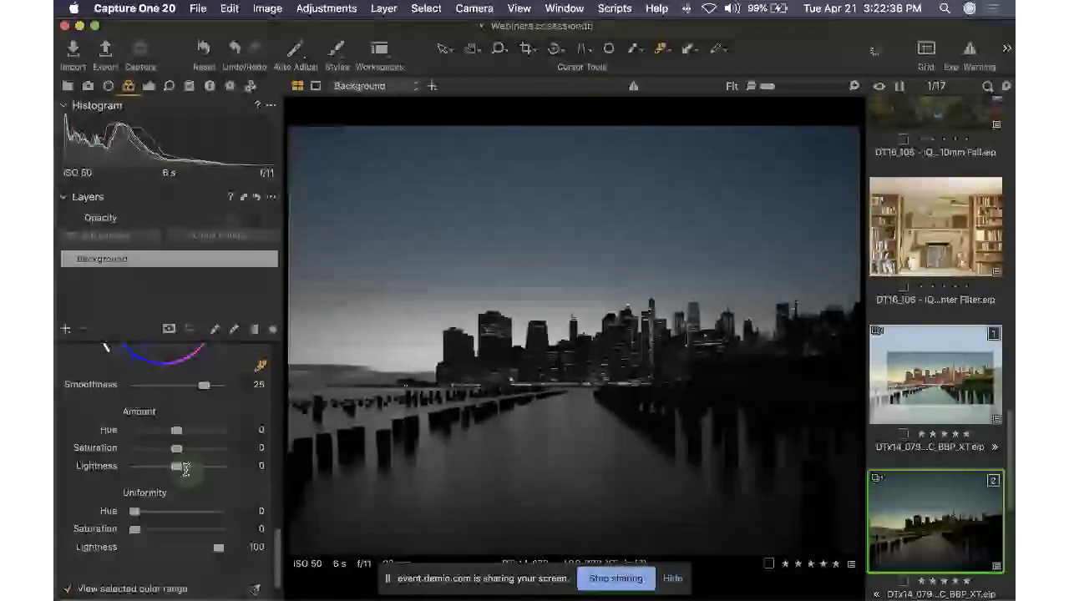
pyautogui.moveTo(185, 469); pyautogui.dragTo(191, 469)
# Step: Temporarily reset the Color Editor adjustments to compare the skyline photo with and without them
pyautogui.scroll(5, 201, 472)
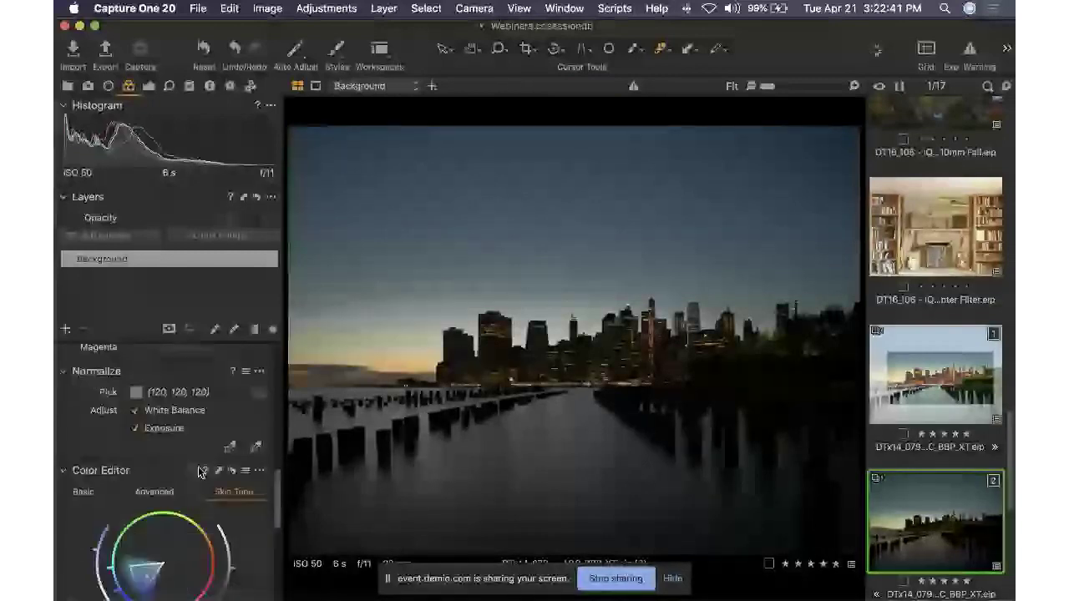
pyautogui.scroll(2, 217, 484)
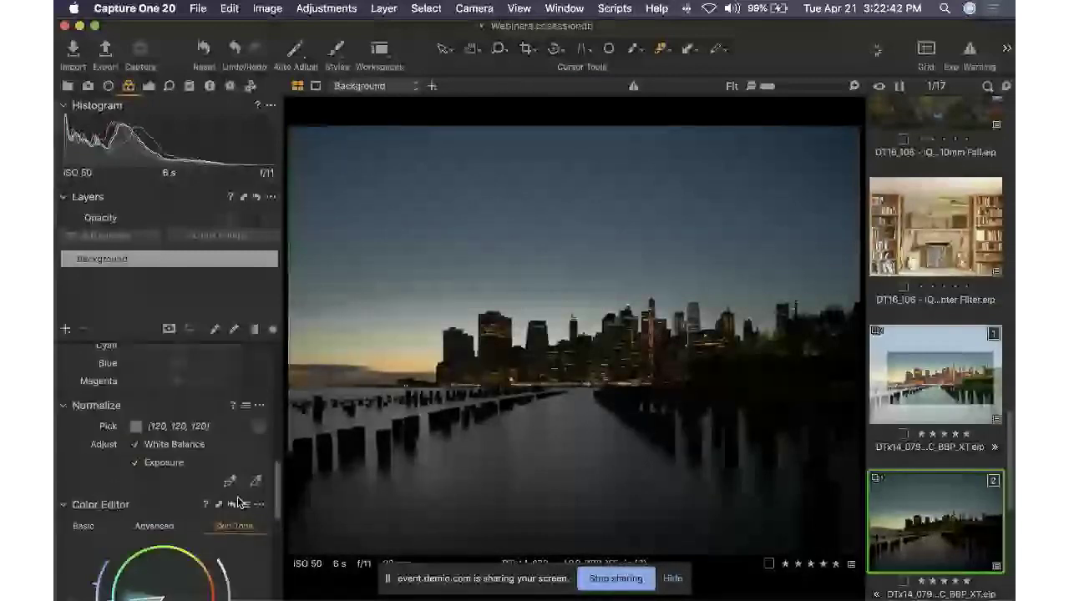
pyautogui.click(234, 506)
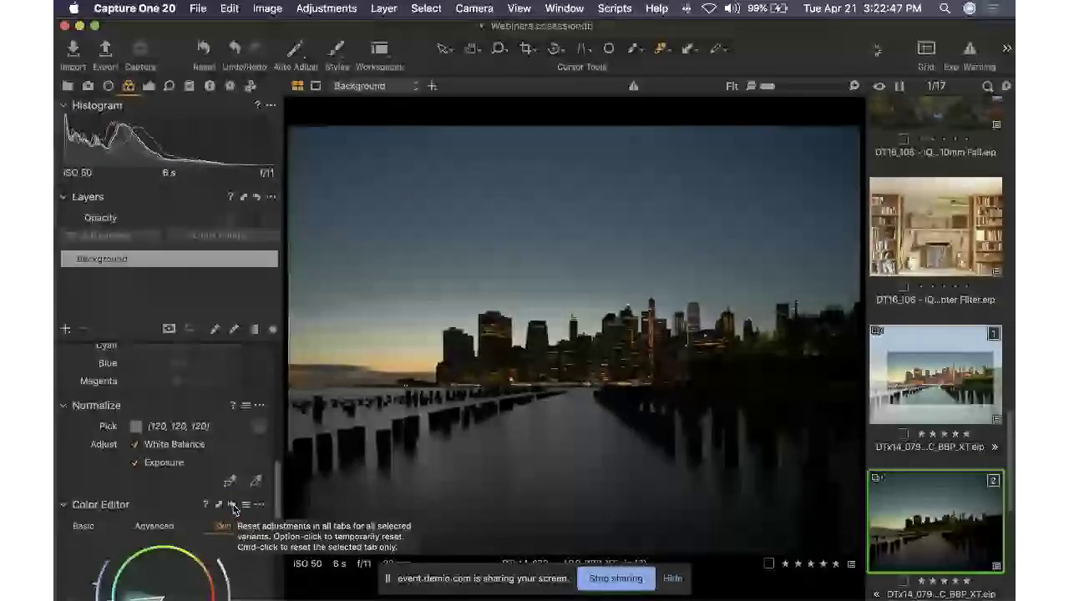
pyautogui.click(232, 506)
# Step: Shift the target color on the Skin Tone wheel from blue slightly toward teal
pyautogui.scroll(-3, 149, 499)
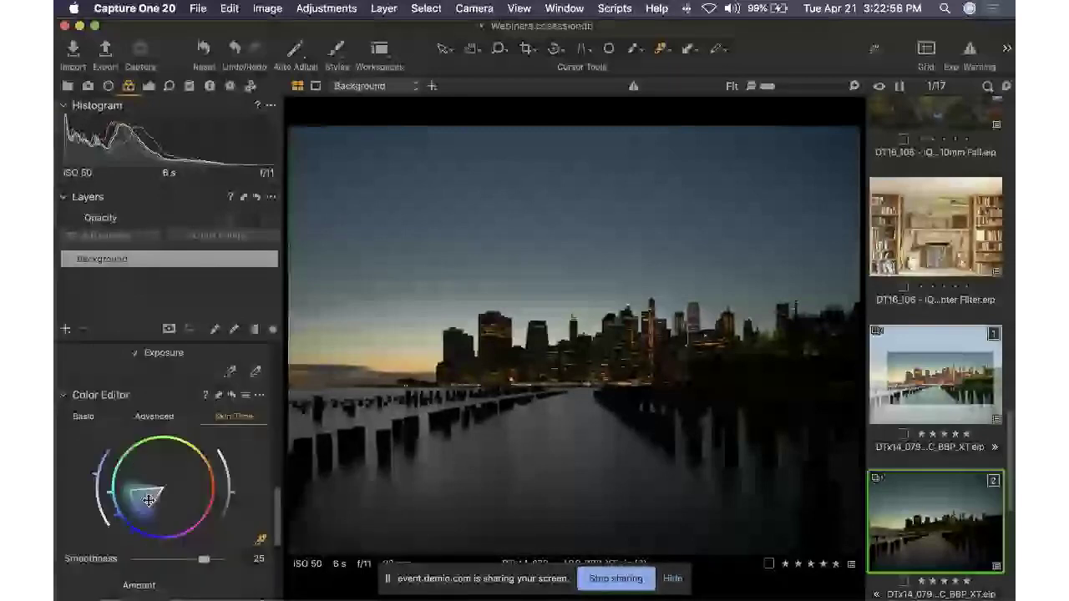
pyautogui.moveTo(147, 500); pyautogui.dragTo(136, 493)
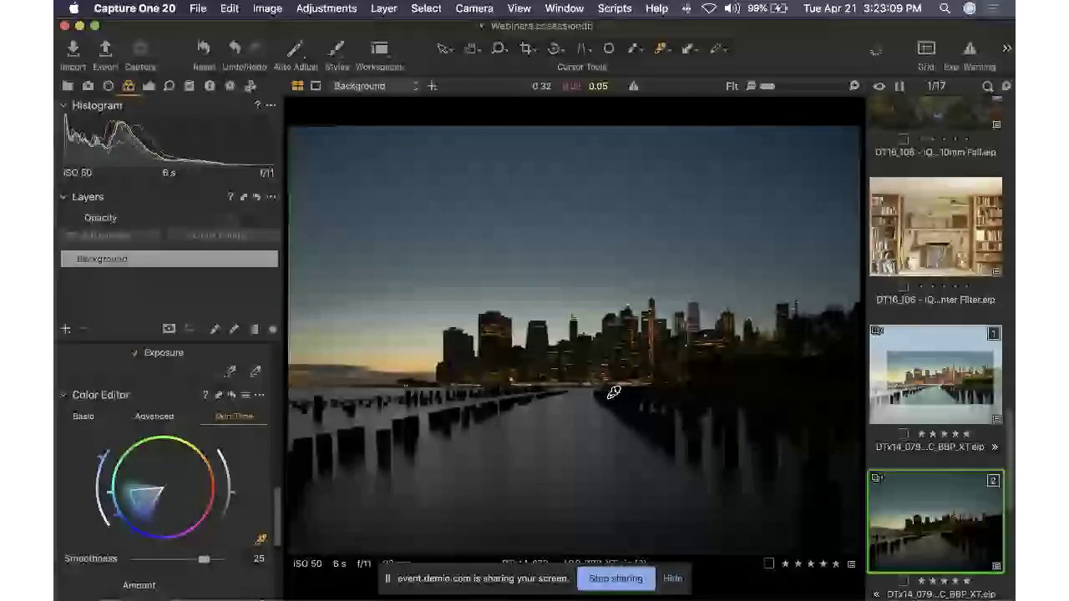
# Step: Switch to the webinar page in Chrome and read back through the attendees' questions in the public chat
pyautogui.press('shift+super+Tab')
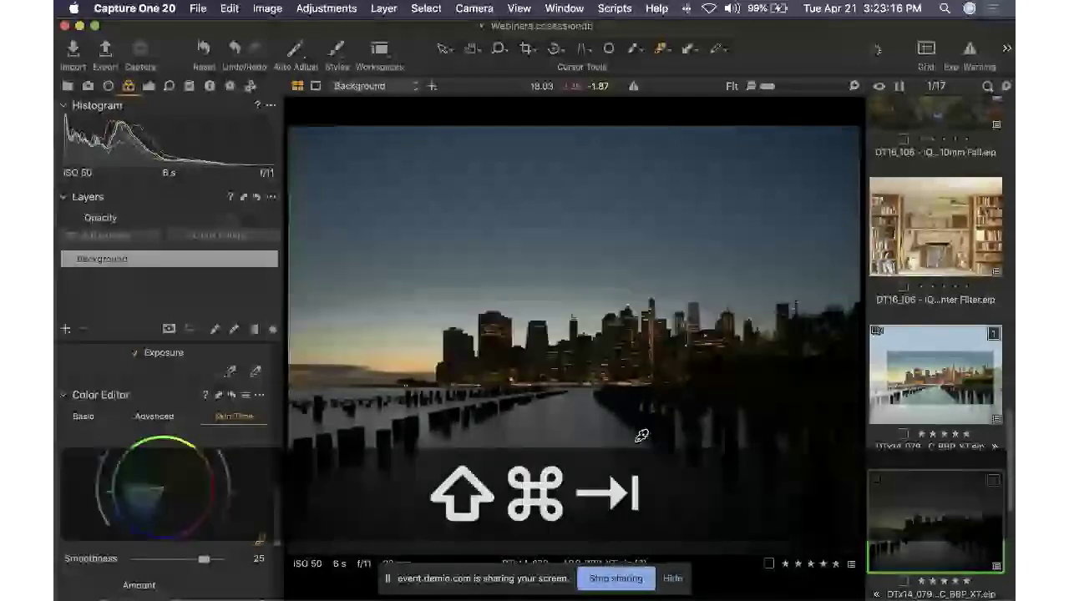
pyautogui.press('super+Tab')
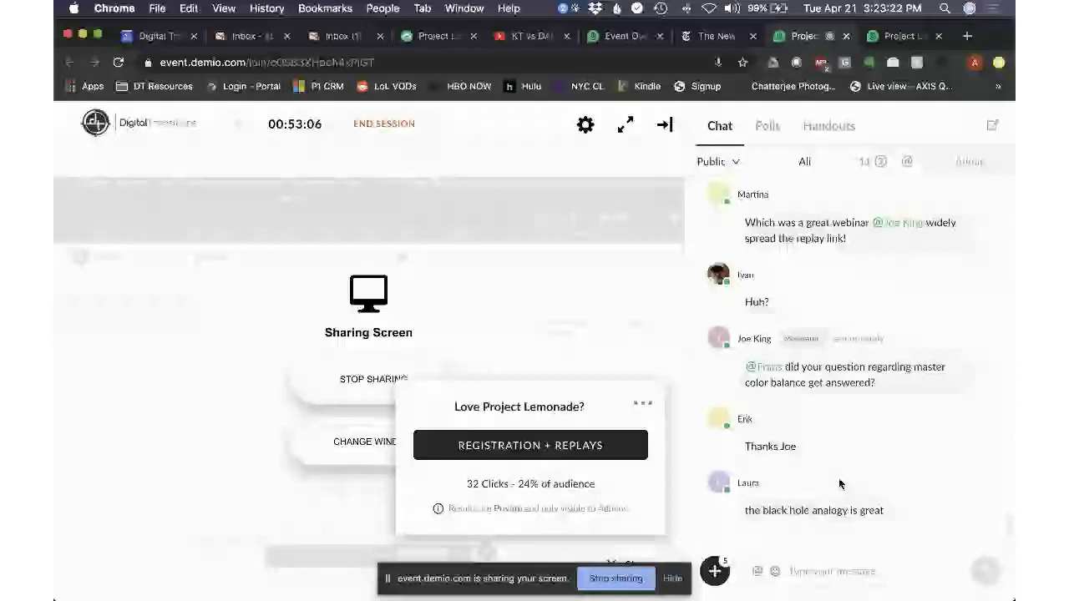
pyautogui.scroll(3, 802, 401)
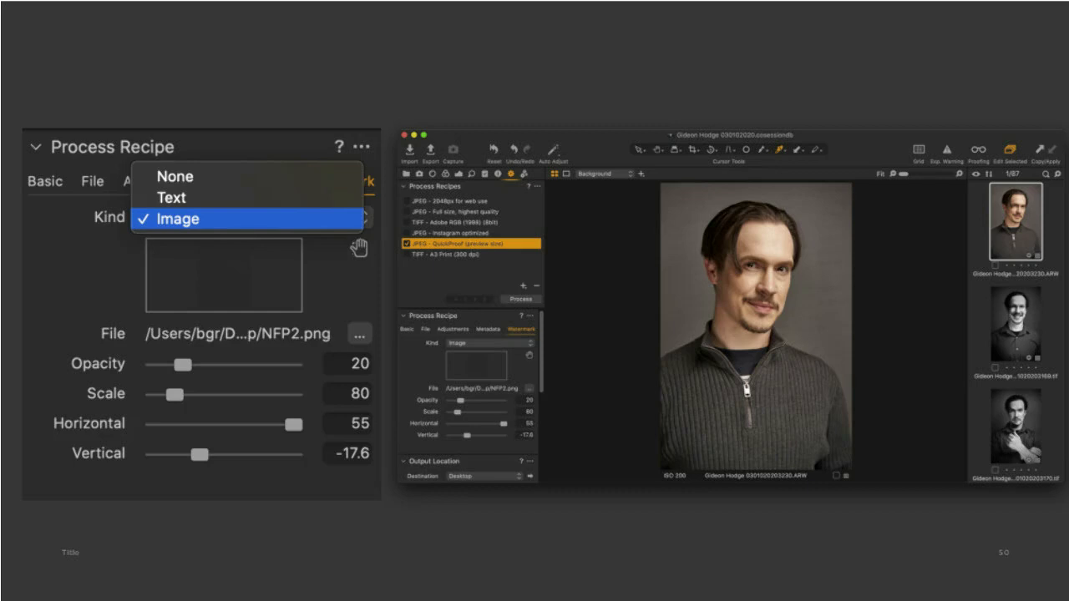
pyautogui.press('Right')
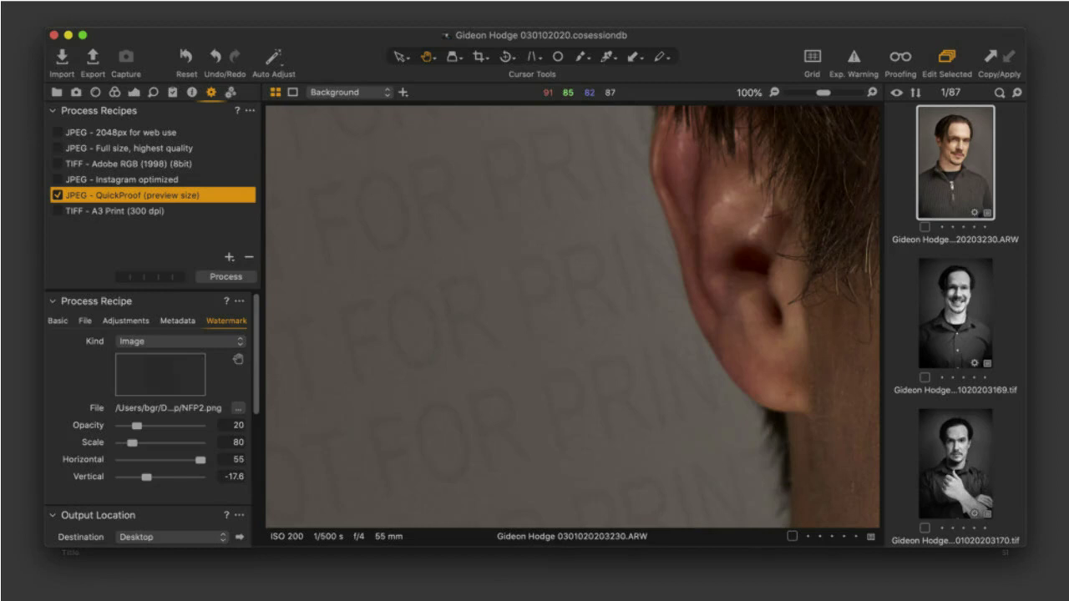
pyautogui.press('Right')
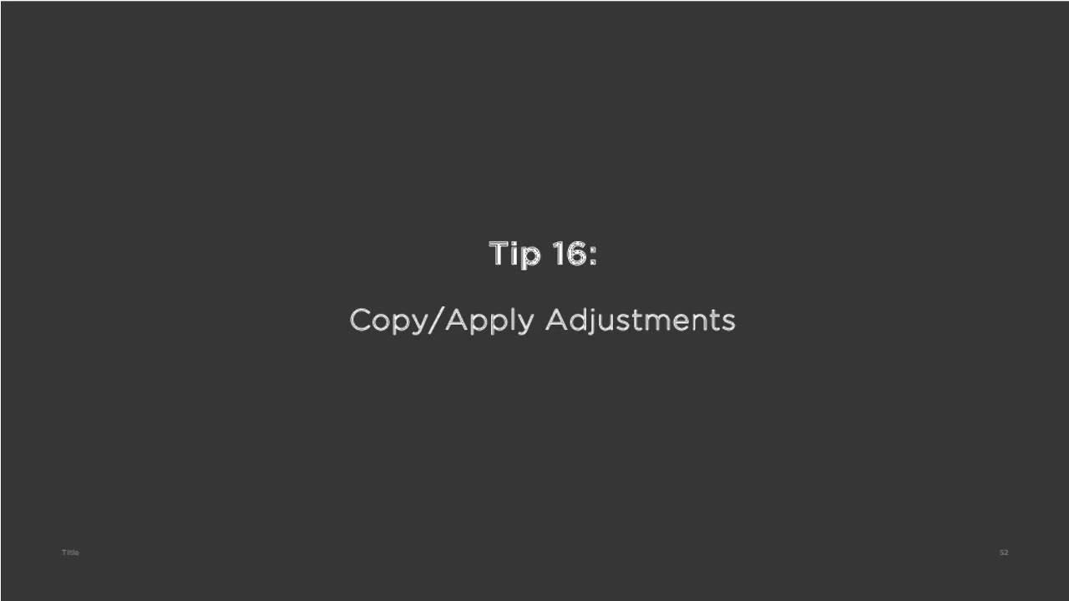
pyautogui.press('Right')
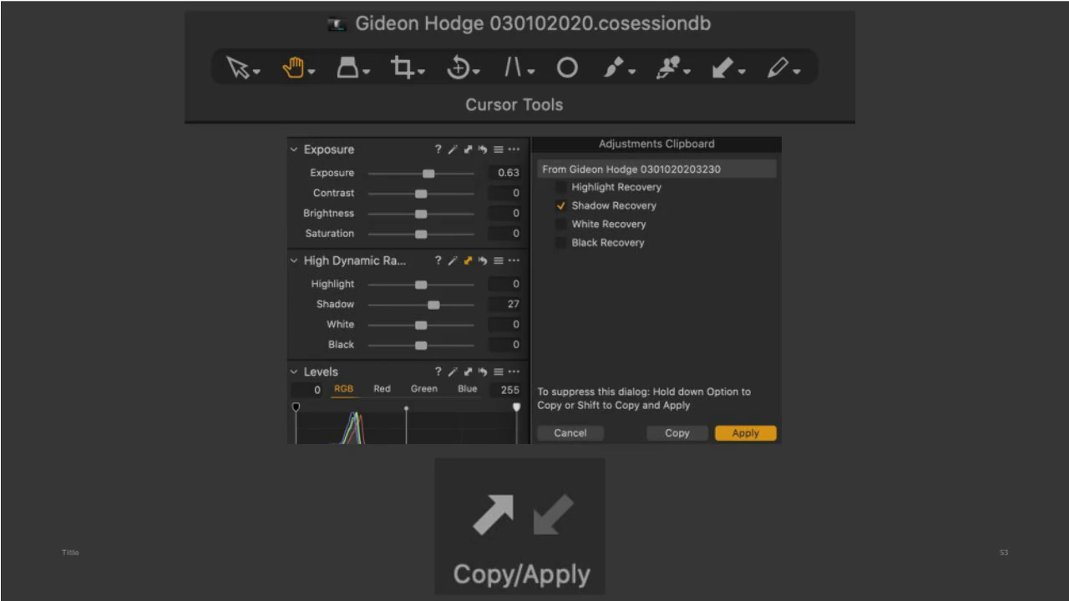
pyautogui.press('Right')
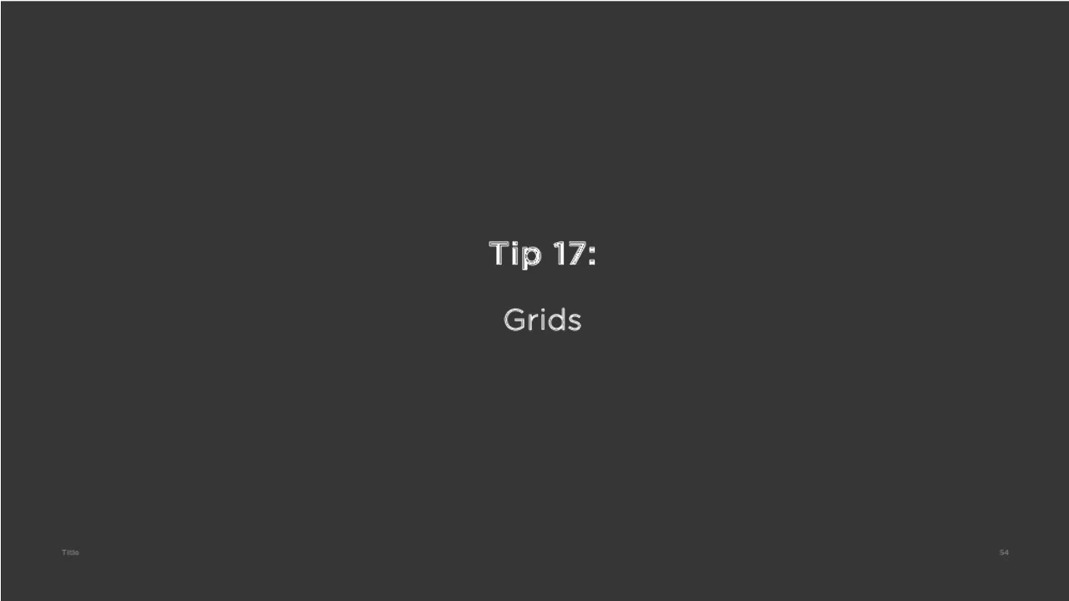
pyautogui.press('Right')
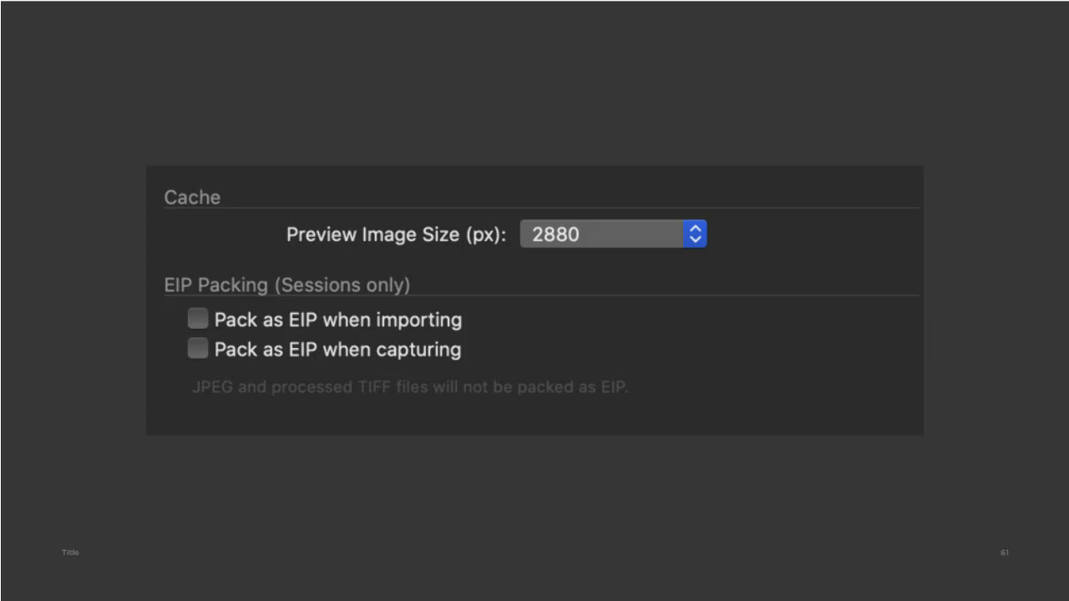
pyautogui.press('Right')
pyautogui.press('Left')
pyautogui.press('Right')
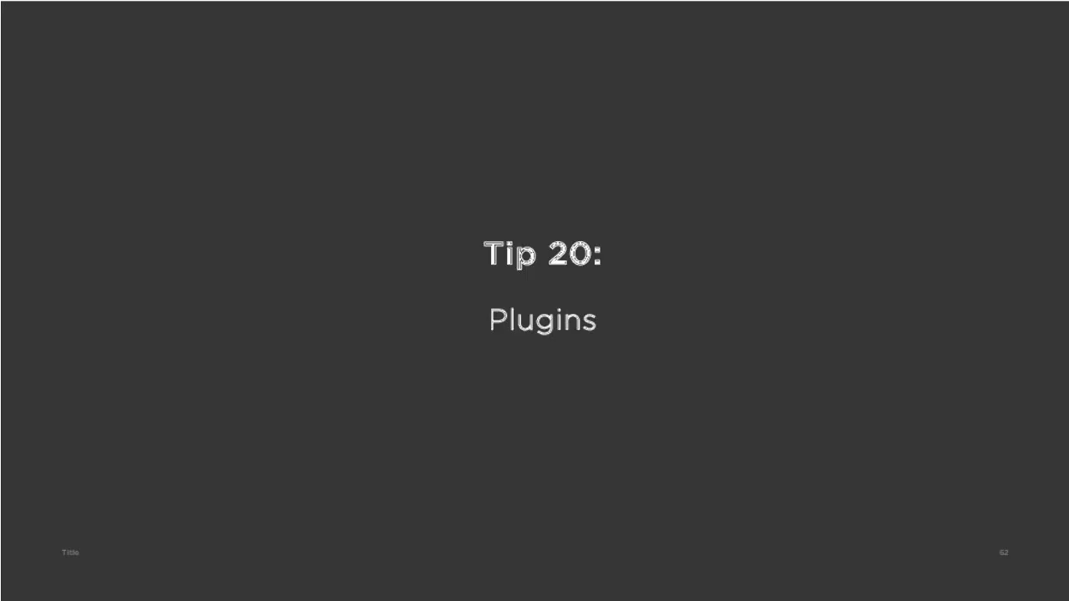
pyautogui.press('Left')
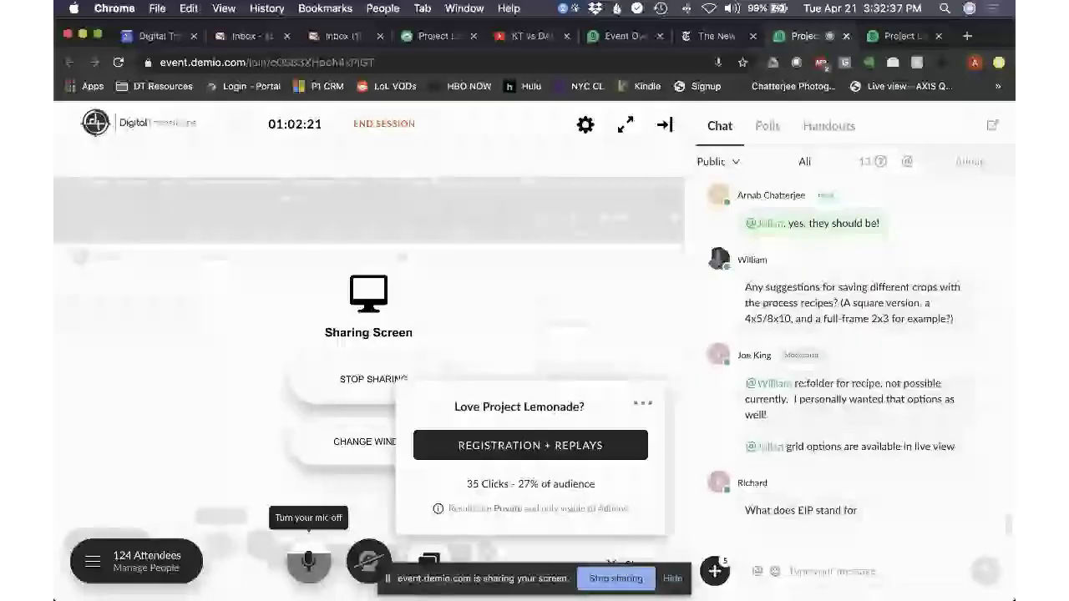
# Step: Switch to Capture One and look through the session library, the styles, and the food and portrait photos in the browser
pyautogui.click(280, 568)
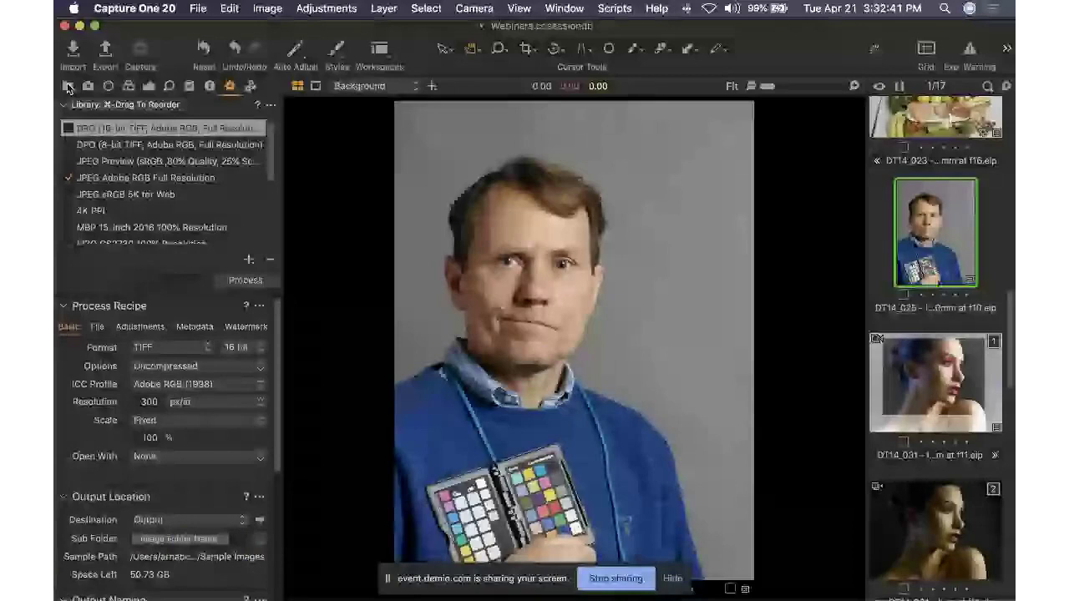
pyautogui.click(68, 87)
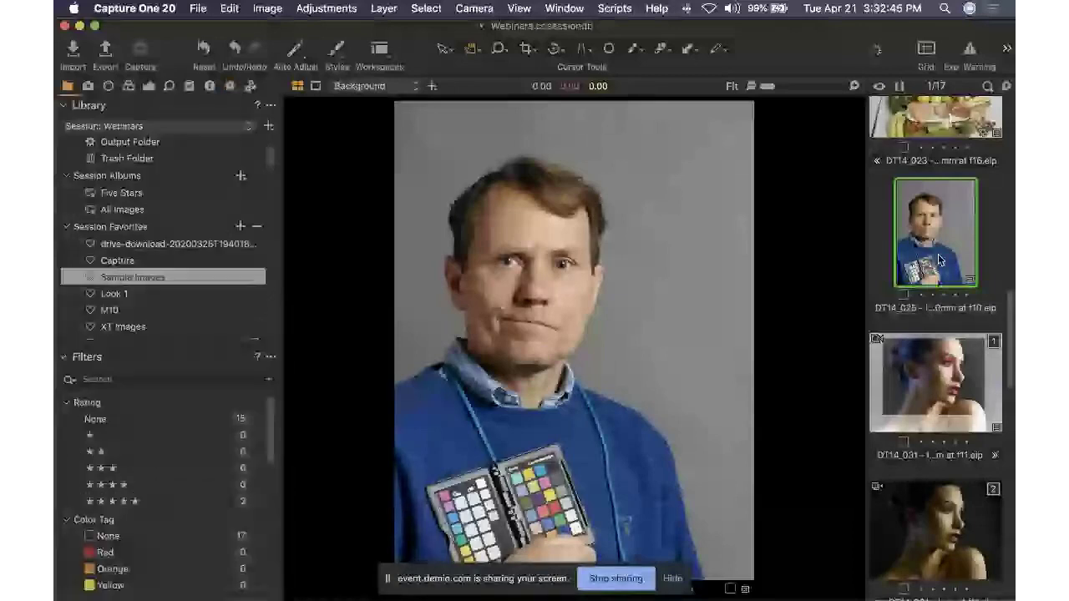
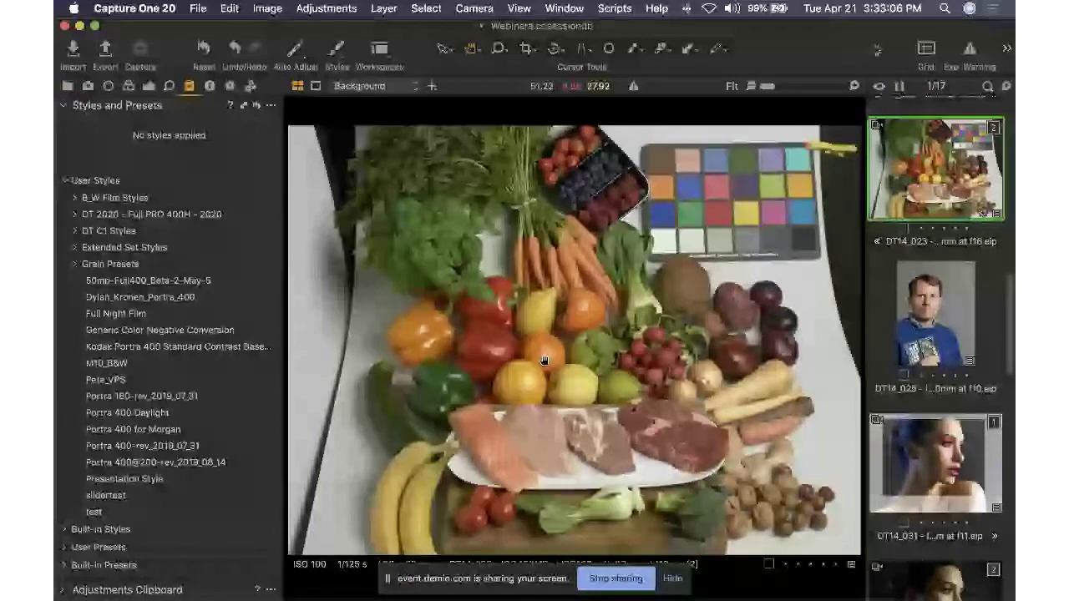
pyautogui.scroll(3, 963, 249)
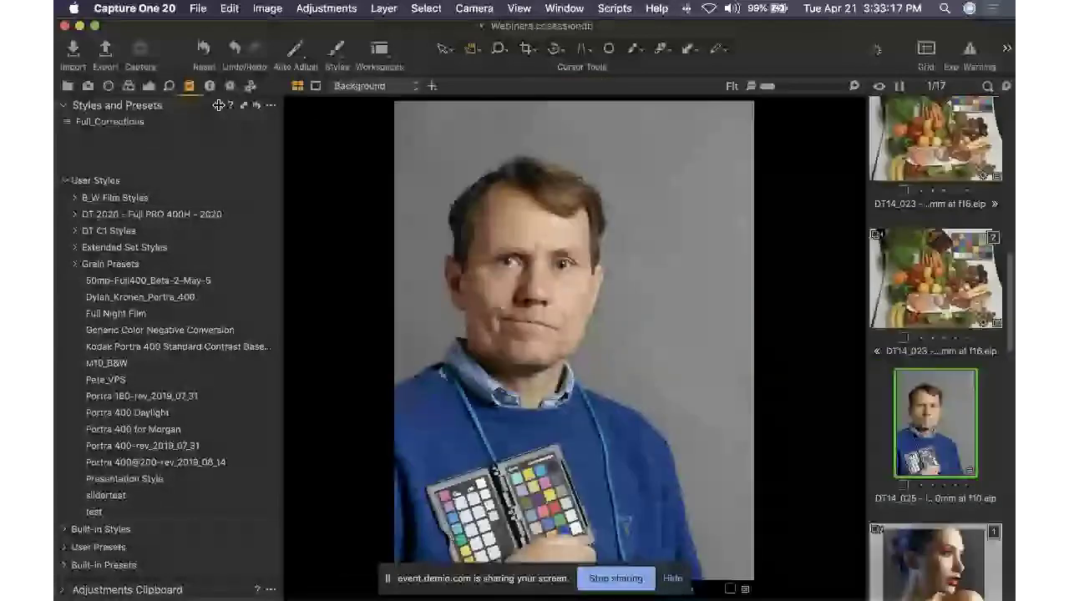
# Step: Enable the DPO 16-bit TIFF process recipe and set its sub folder to the Recipe Name token
pyautogui.click(230, 87)
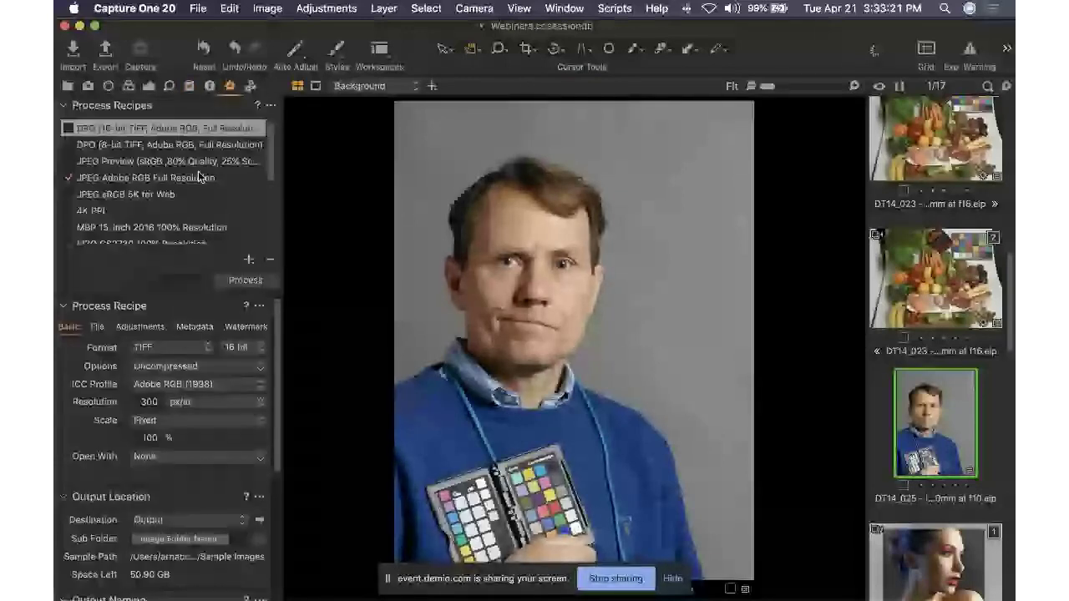
pyautogui.click(67, 127)
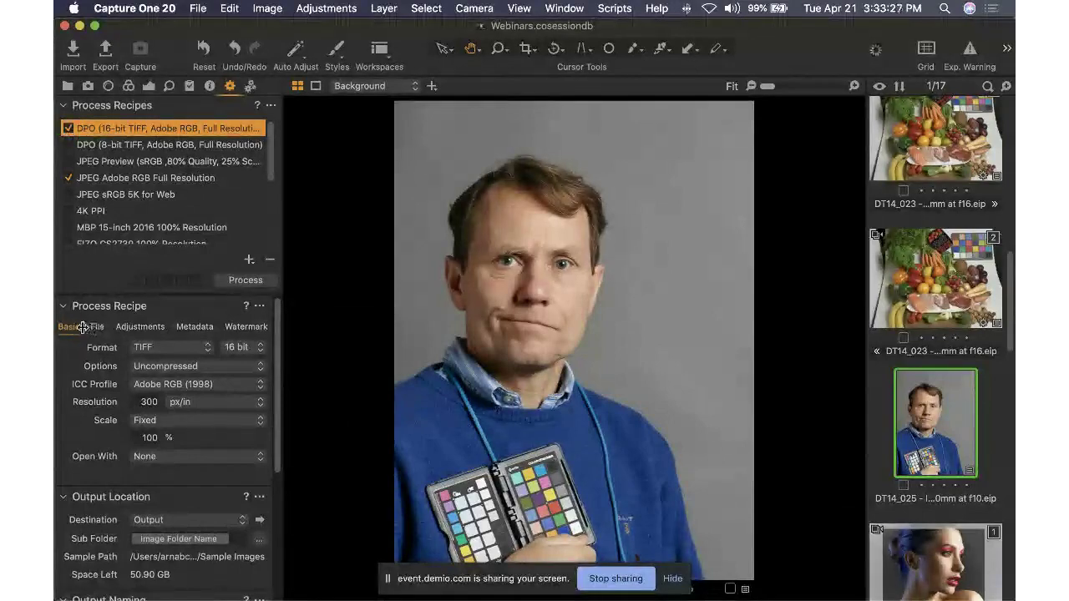
pyautogui.click(141, 327)
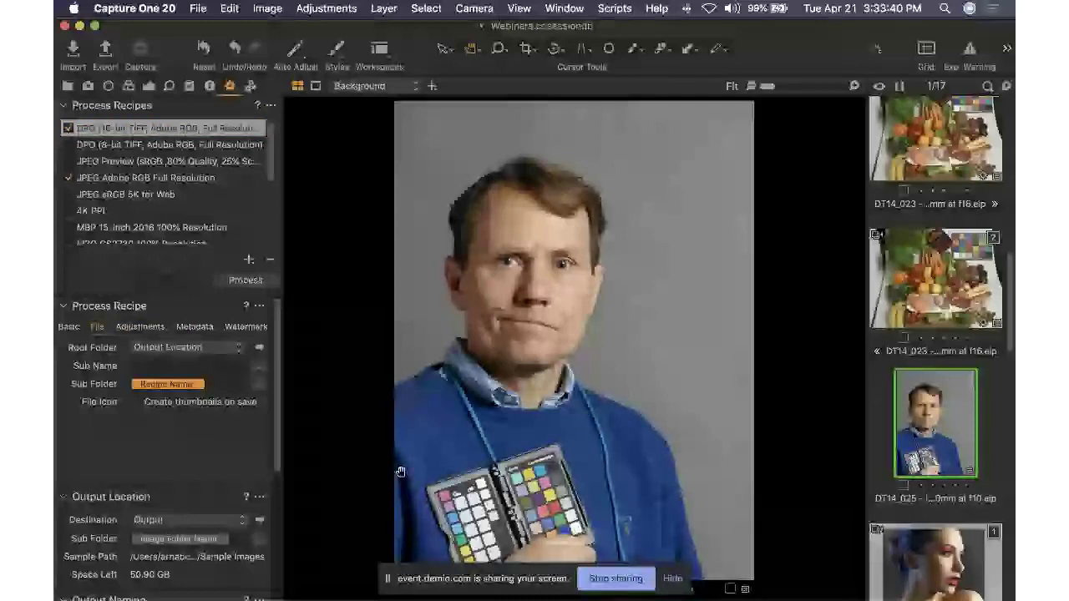
pyautogui.write('rec')
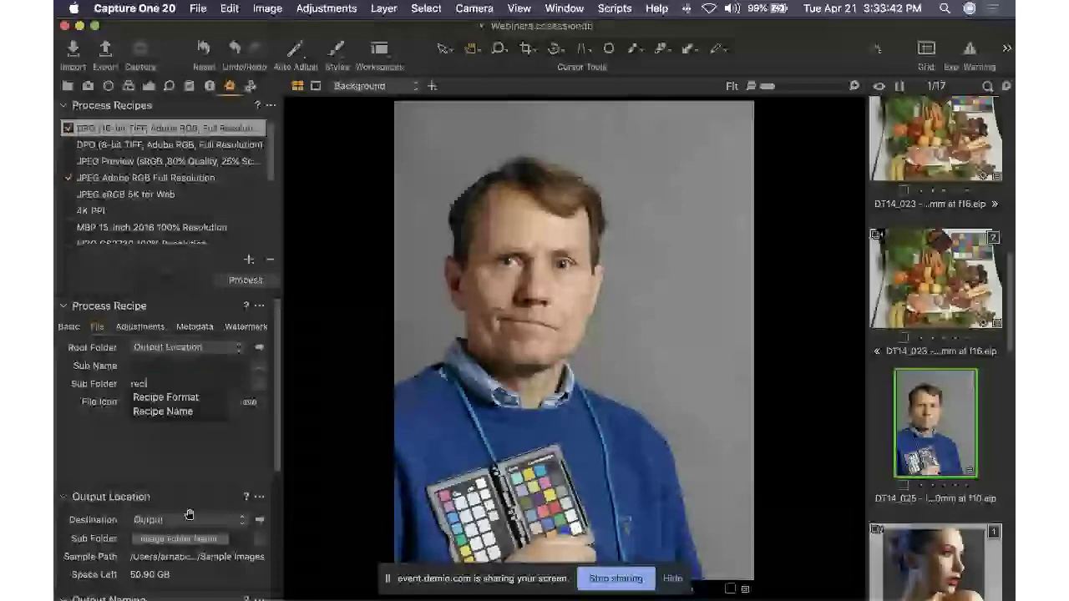
pyautogui.click(180, 421)
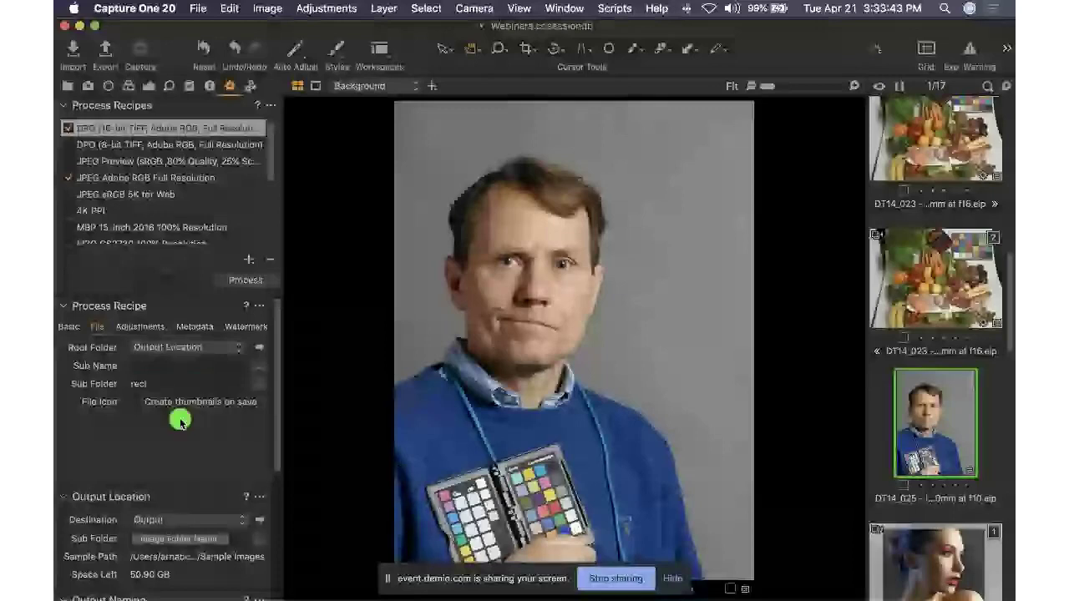
pyautogui.click(161, 386)
pyautogui.click(180, 416)
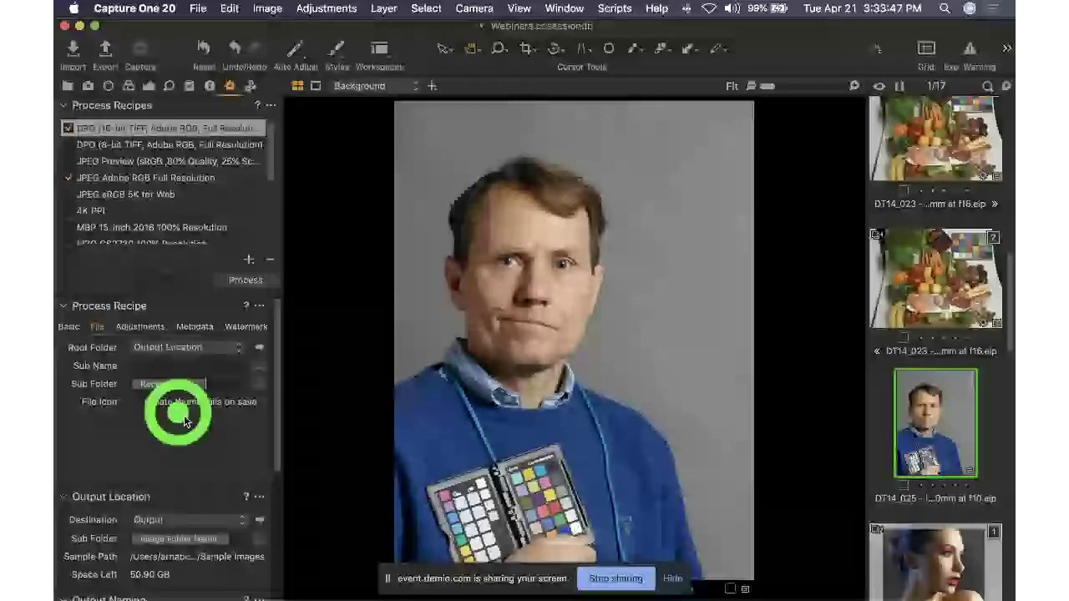
# Step: Process the portrait and examine the recipe subfolder inside the Sample Images output folder in Finder
pyautogui.press('super+d')
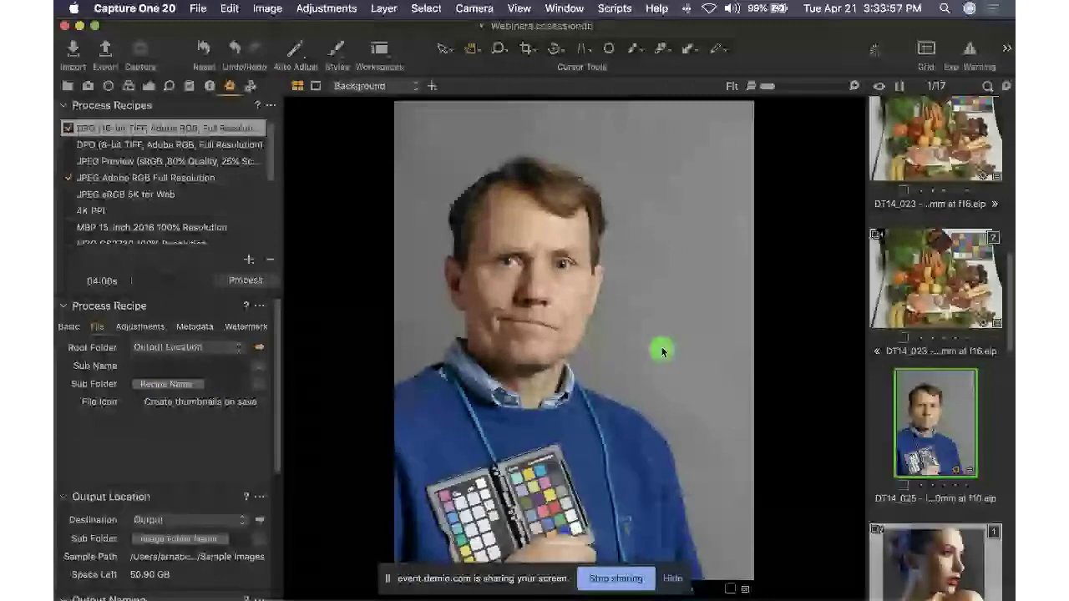
pyautogui.press('super+Tab')
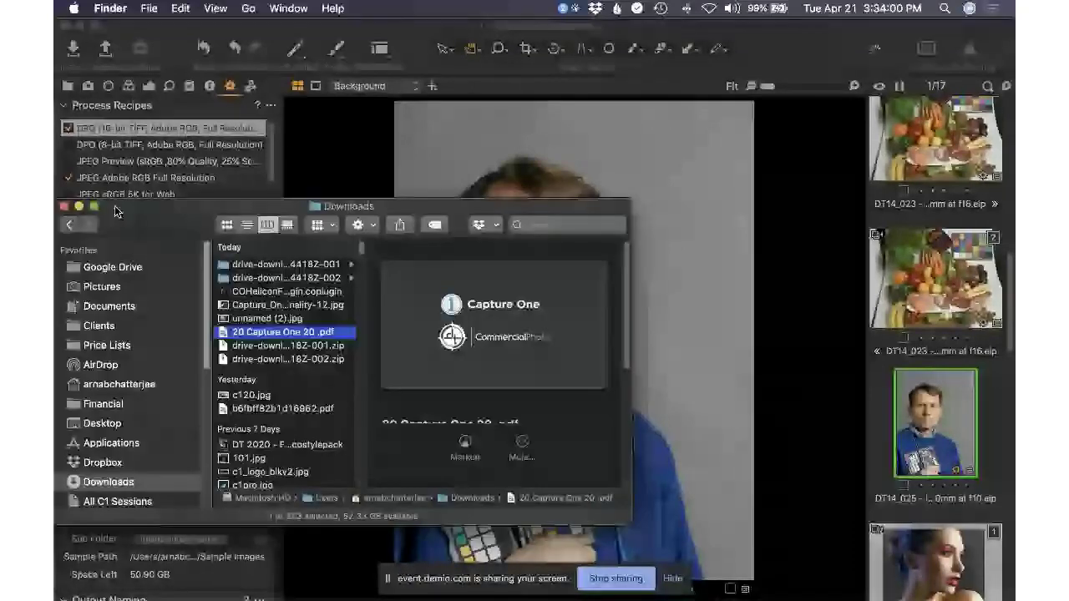
pyautogui.moveTo(116, 212); pyautogui.dragTo(447, 211)
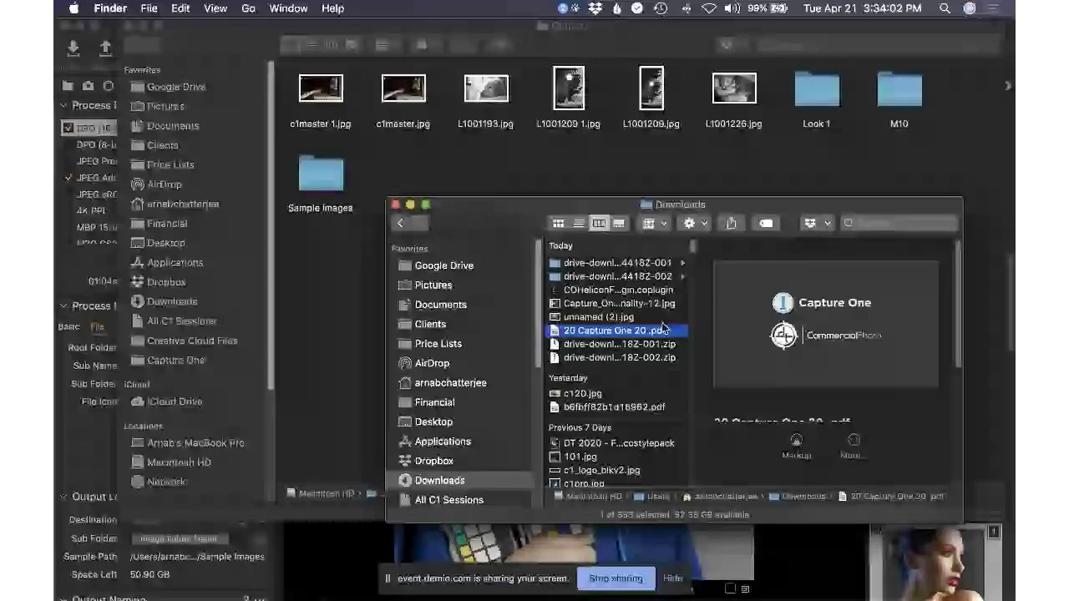
pyautogui.click(481, 215)
pyautogui.press('super+w')
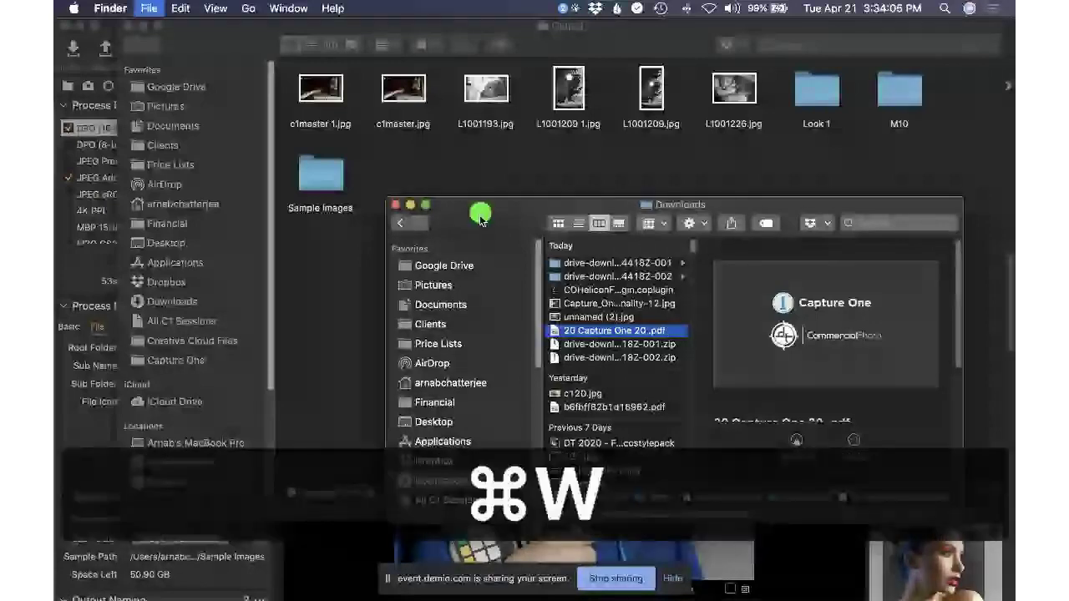
pyautogui.press('super+w')
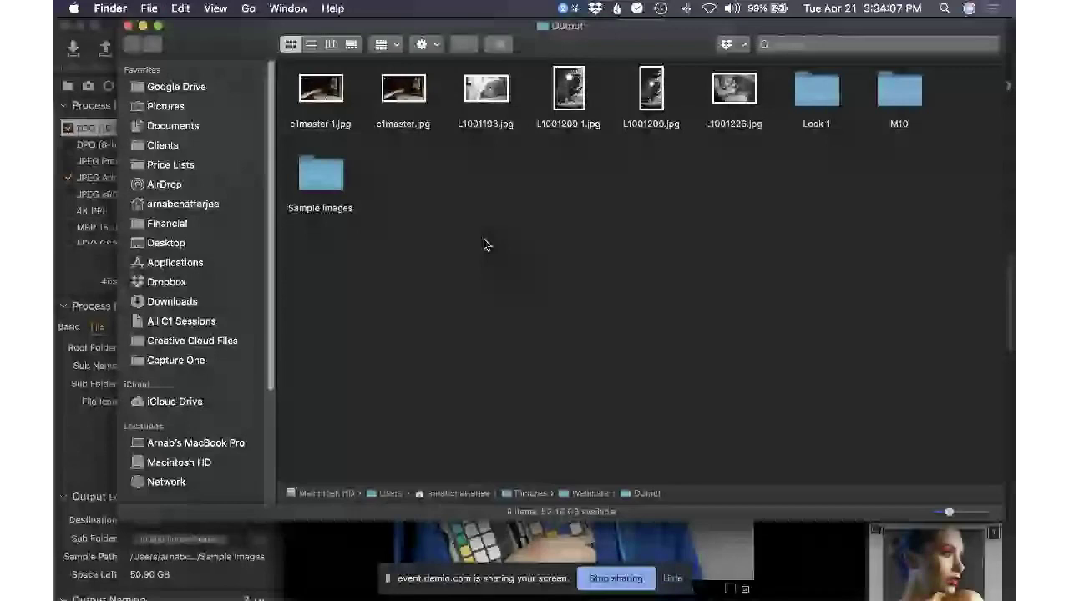
pyautogui.doubleClick(332, 185)
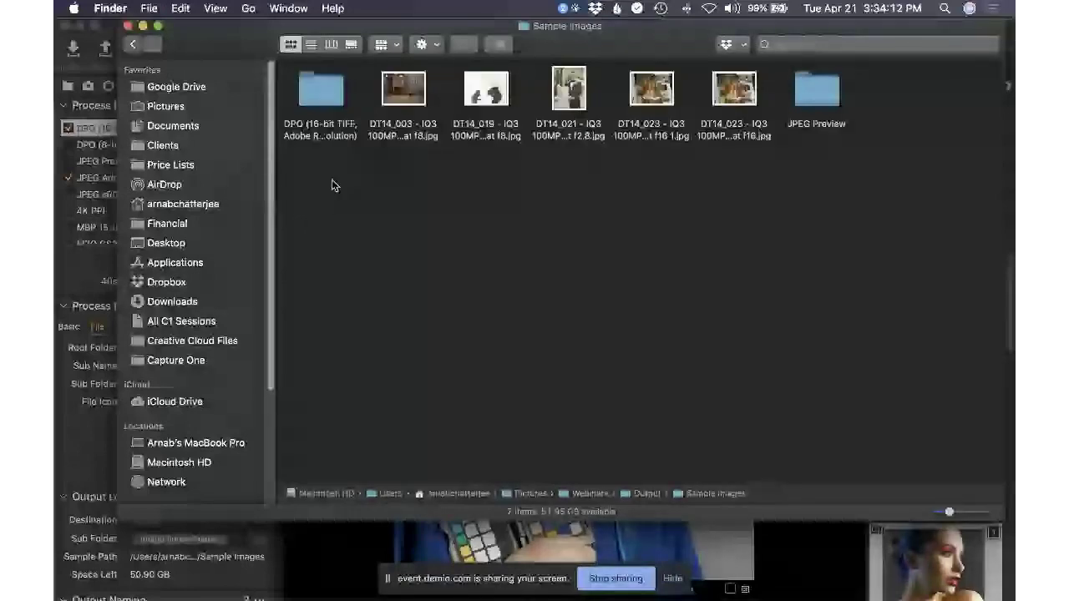
pyautogui.click(585, 246)
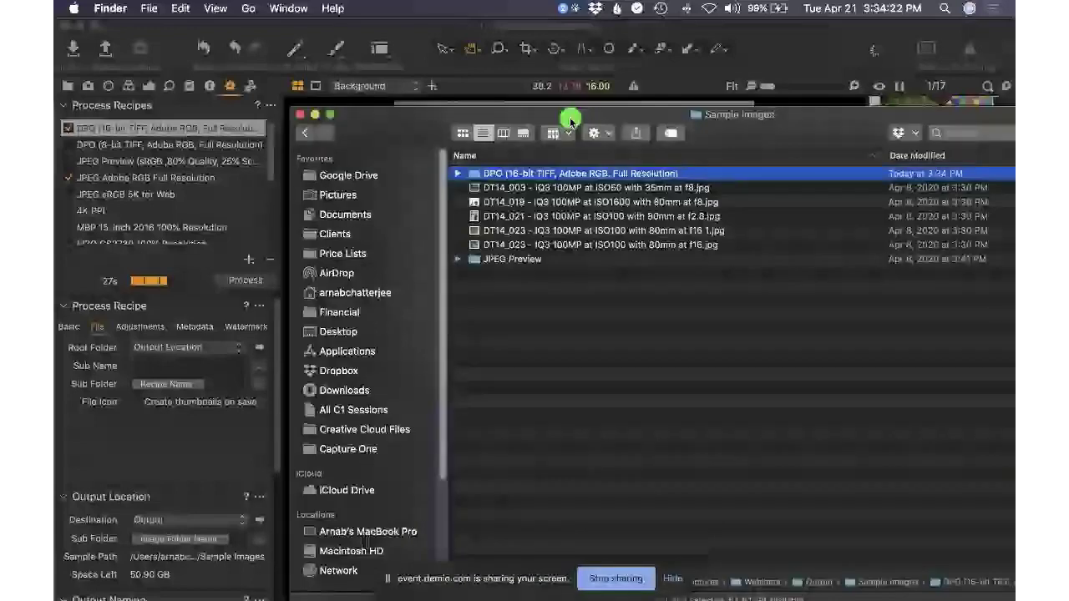
pyautogui.moveTo(571, 121); pyautogui.dragTo(579, 123)
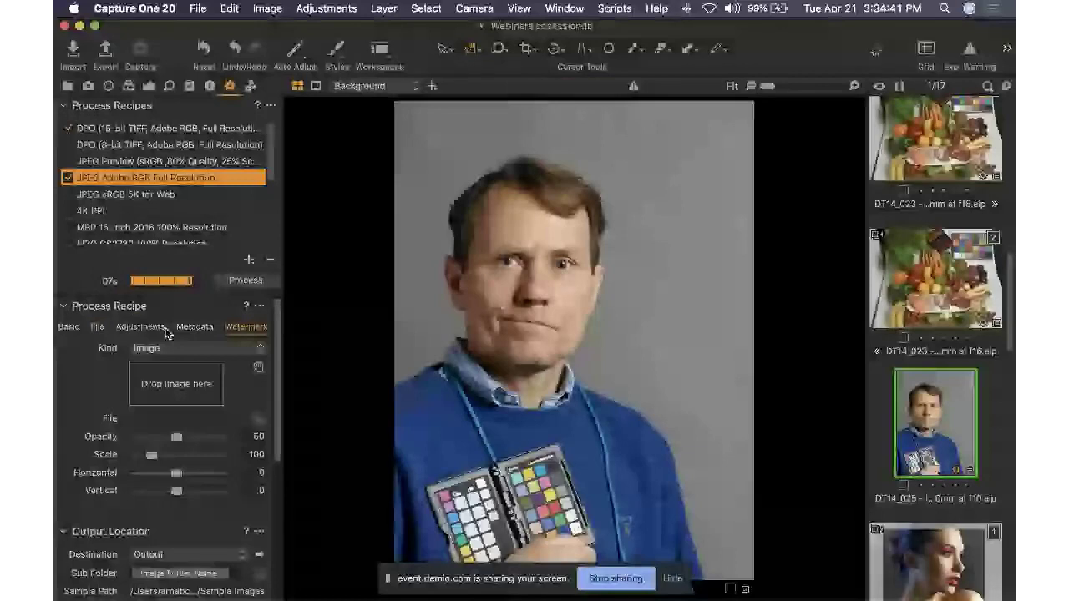
# Step: Enable the JPEG sRGB 5K for Web recipe and set its sub folder to the Recipe Name token
pyautogui.click(157, 332)
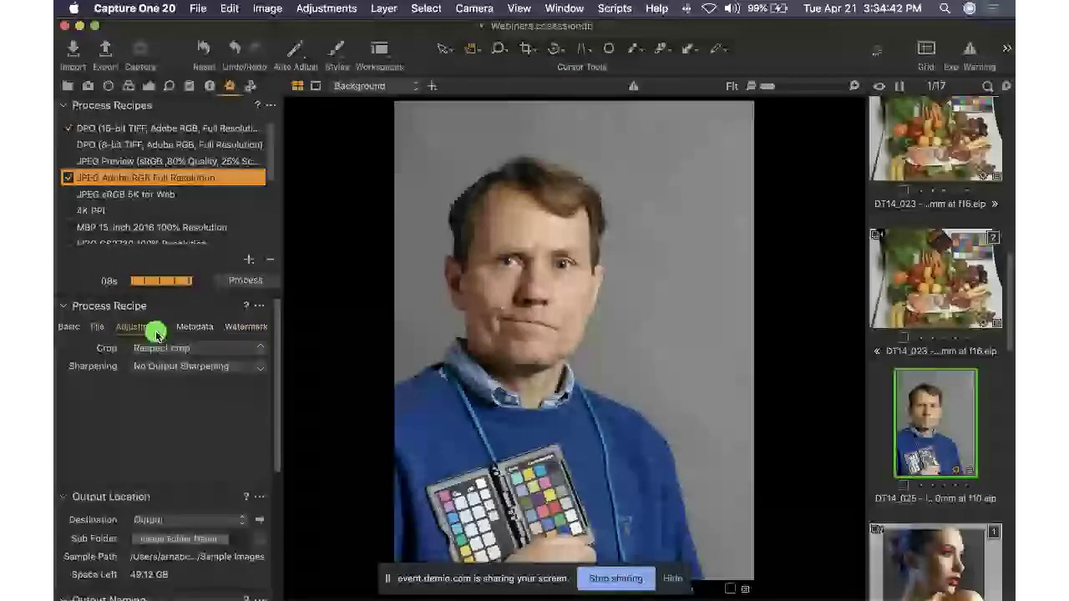
pyautogui.click(98, 327)
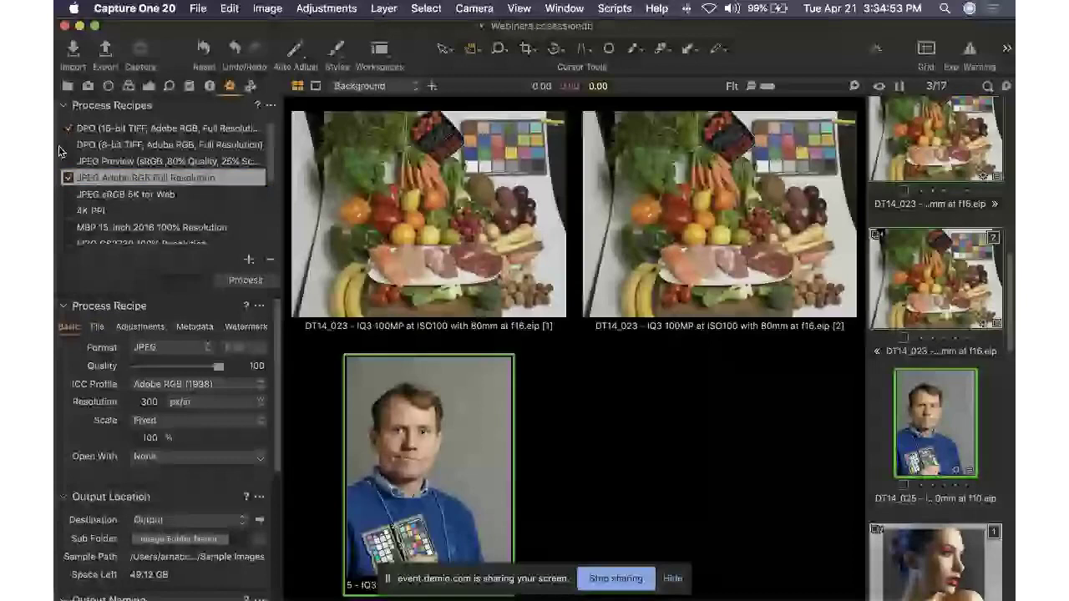
pyautogui.click(69, 194)
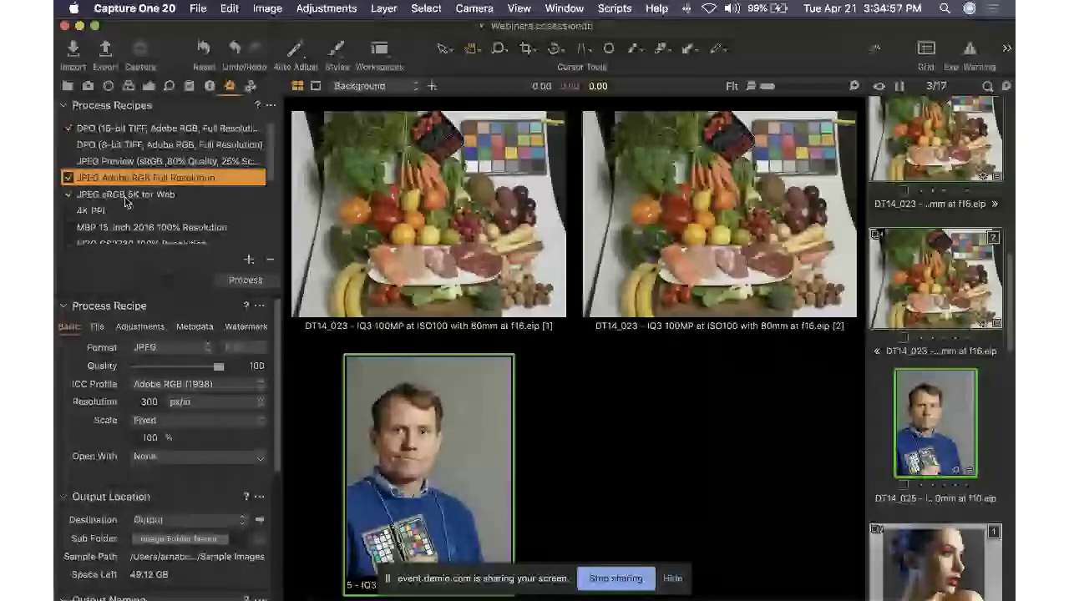
pyautogui.click(125, 197)
pyautogui.click(97, 326)
pyautogui.click(192, 383)
pyautogui.write('rec')
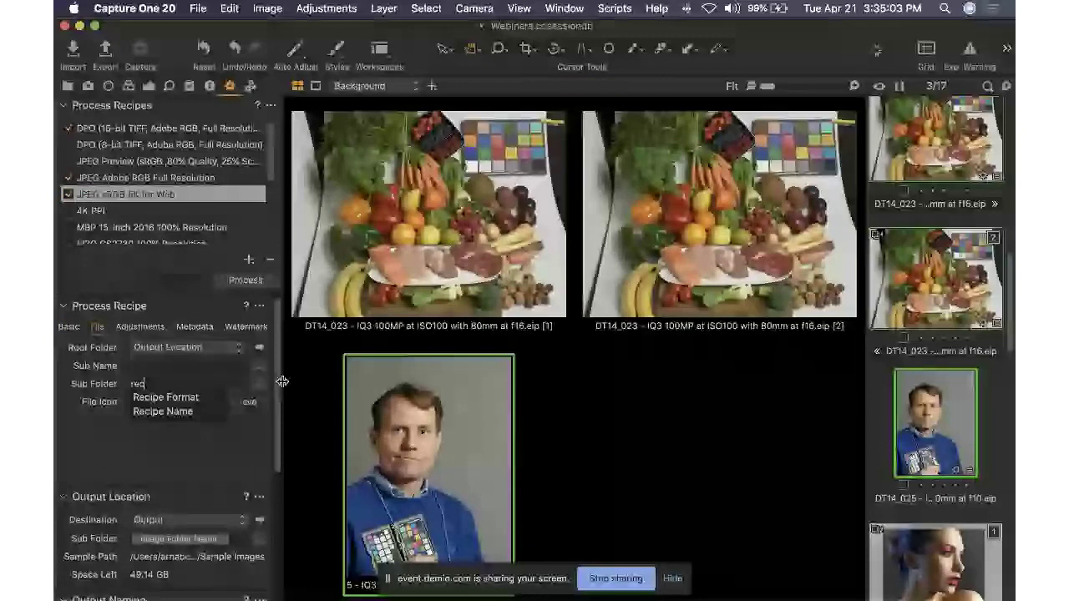
# Step: Set the JPEG Adobe RGB Full Resolution recipe's sub folder to Recipe Name and process the two food photos and the portrait
pyautogui.click(201, 389)
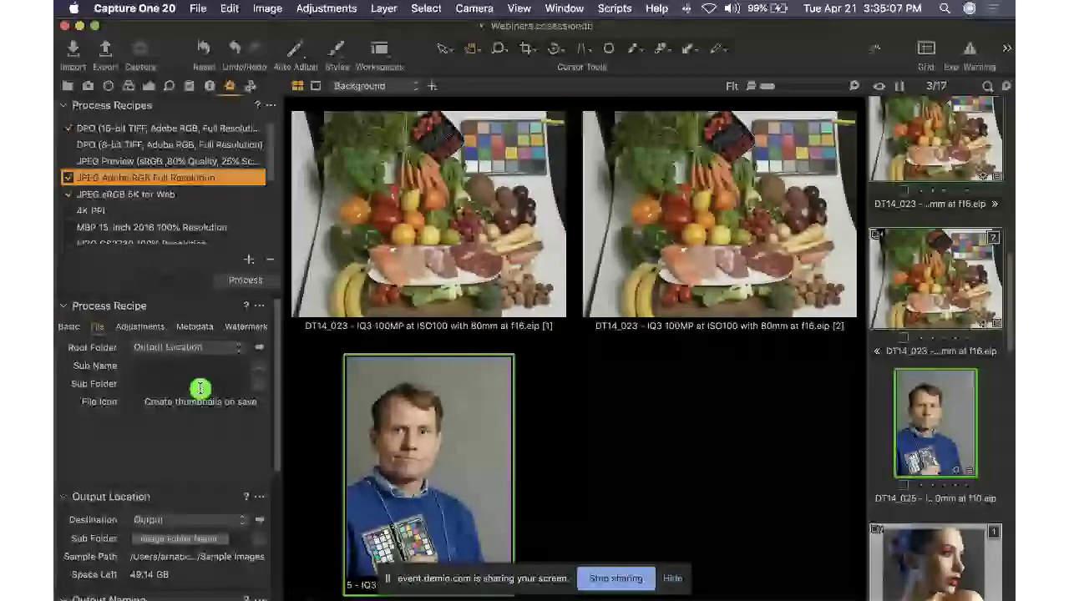
pyautogui.click(199, 388)
pyautogui.press('super+Tab')
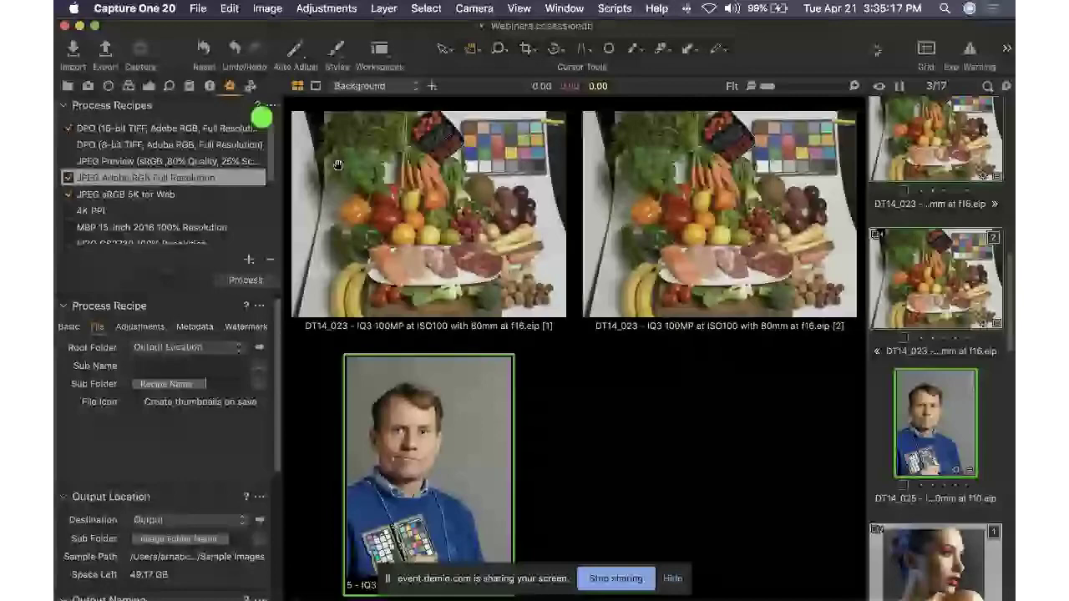
pyautogui.press('super+Tab')
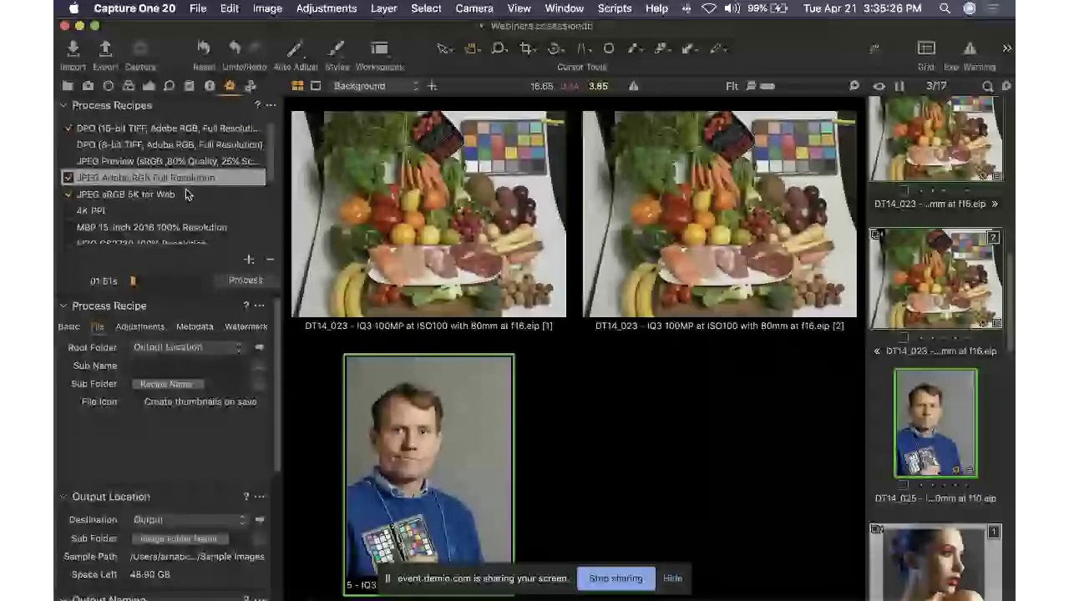
# Step: Add a text watermark reading "watermark" to the JPEG sRGB 5K for Web recipe and compare it with the other recipes
pyautogui.click(180, 194)
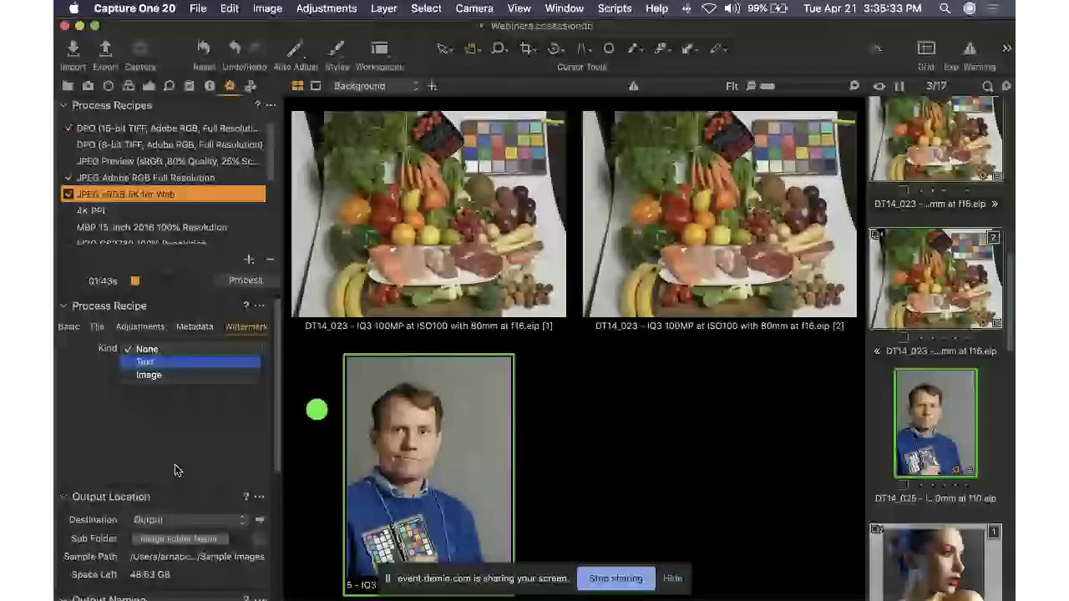
pyautogui.click(173, 362)
pyautogui.write('watermark')
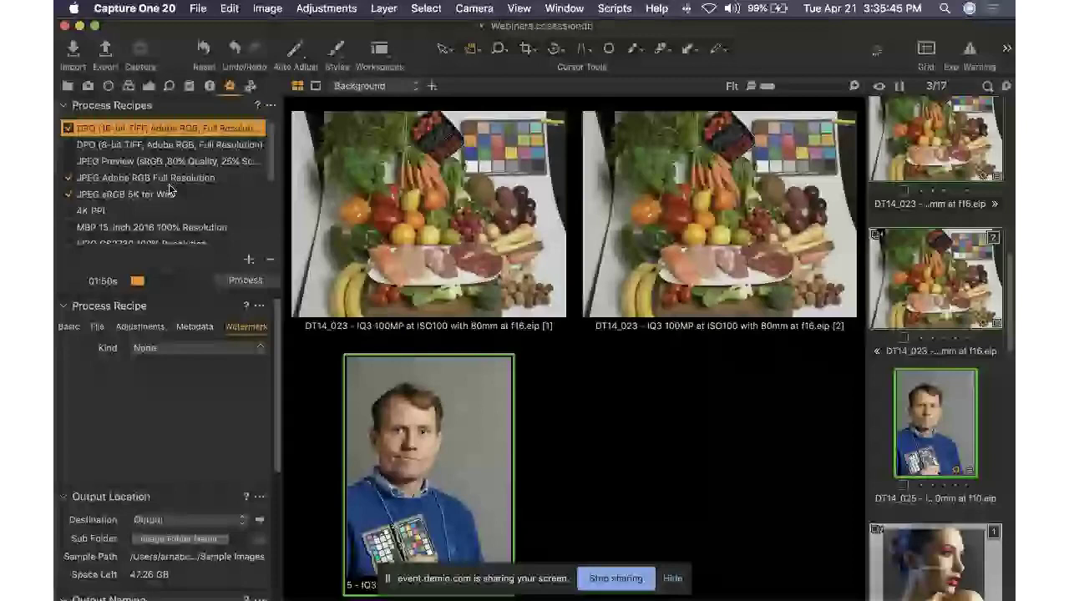
pyautogui.click(168, 182)
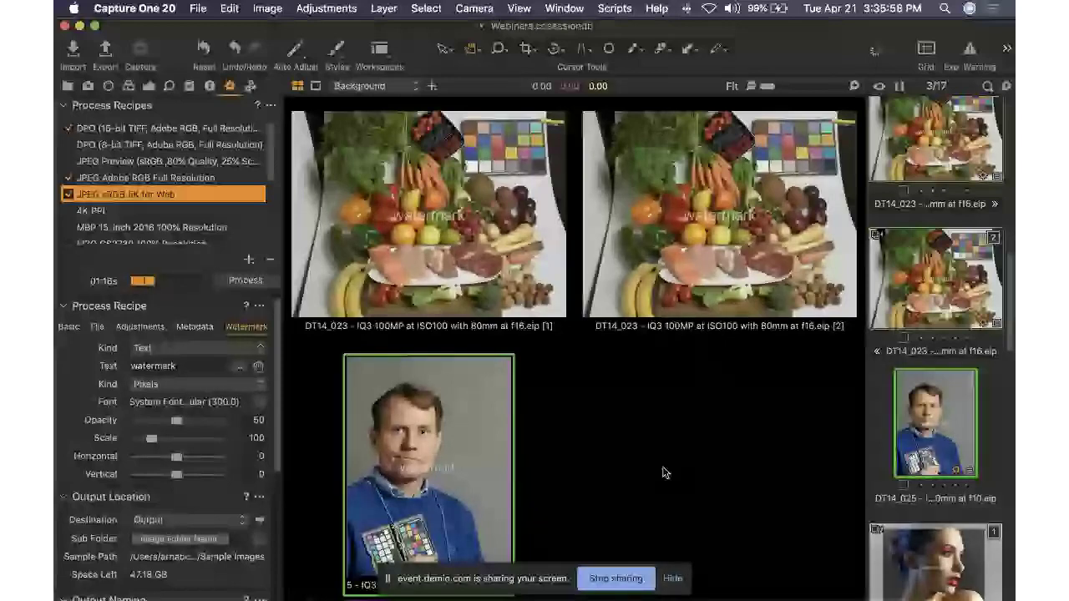
pyautogui.click(663, 469)
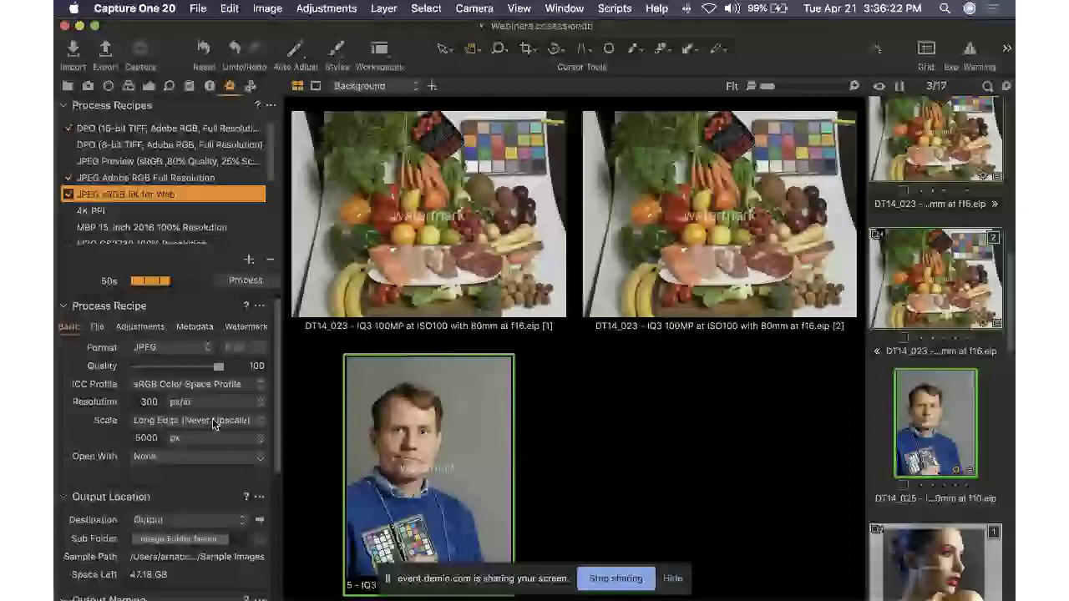
# Step: Scale the web recipe by Width x Height at 2000 x 2000 px and leave it as the only enabled recipe
pyautogui.click(212, 420)
pyautogui.click(190, 401)
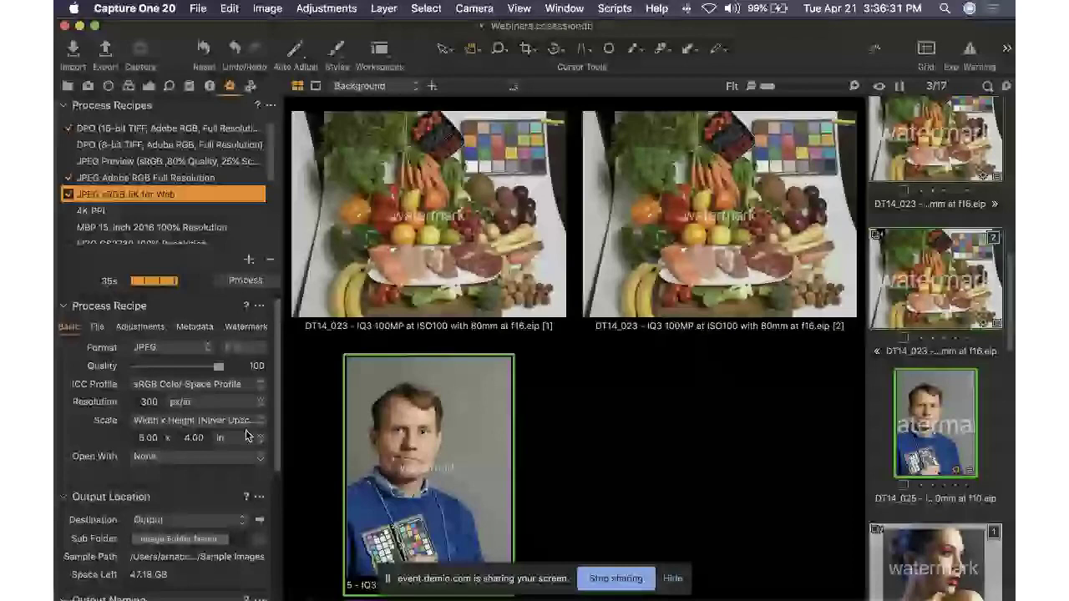
pyautogui.click(147, 438)
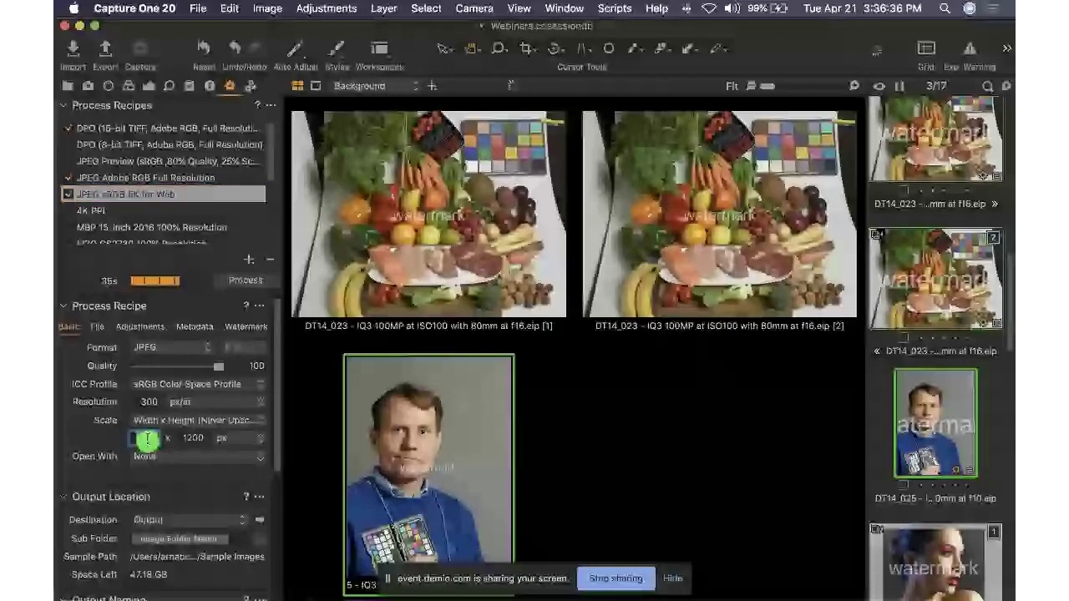
pyautogui.click(339, 466)
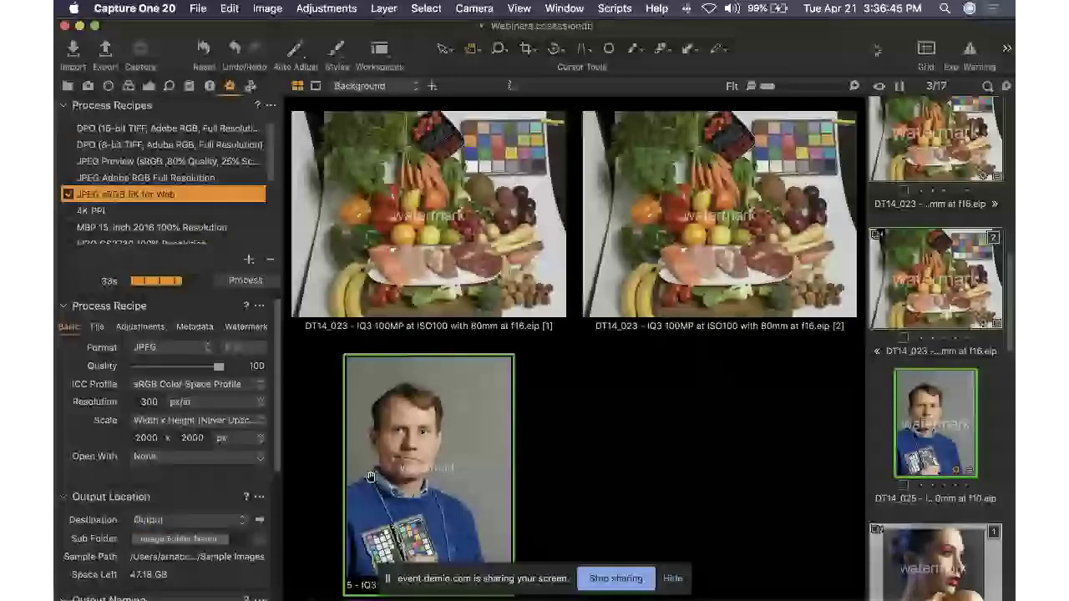
# Step: Process the three selected photos with the web recipe and check the batch queue
pyautogui.press('super+d')
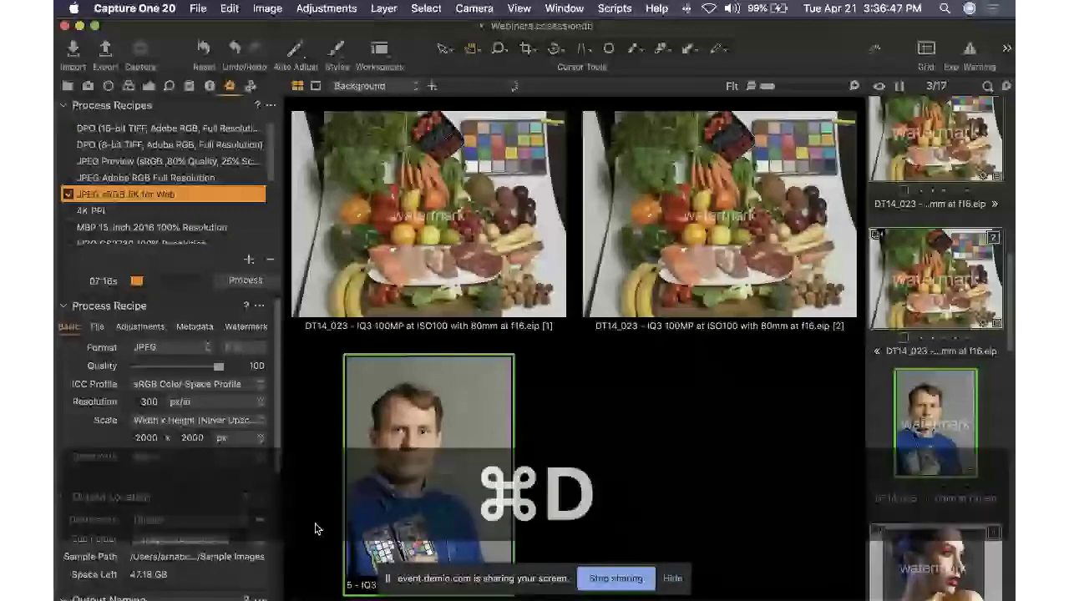
pyautogui.click(250, 85)
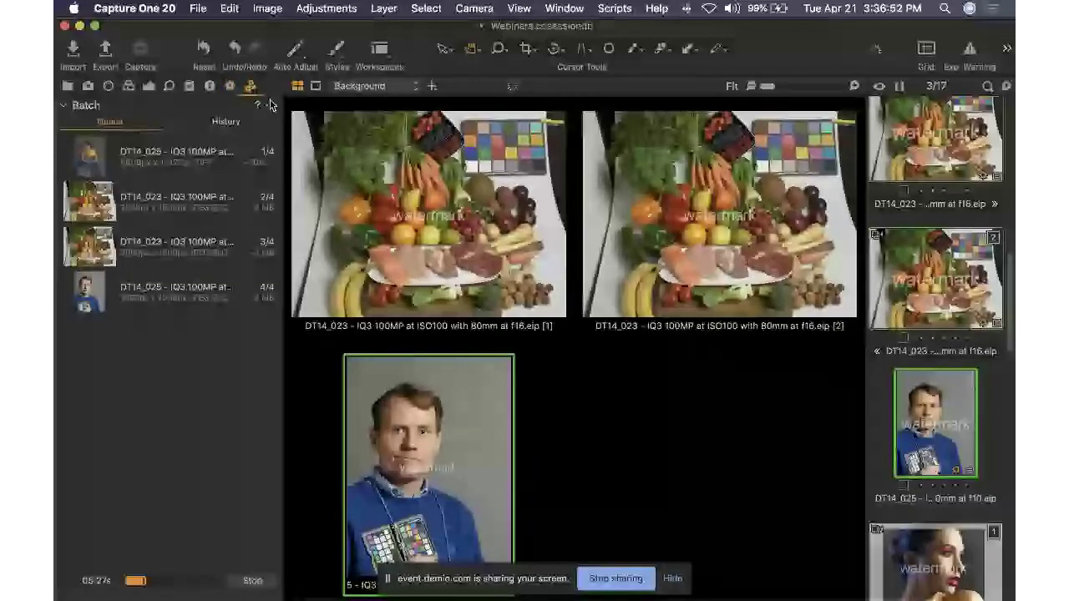
pyautogui.click(232, 86)
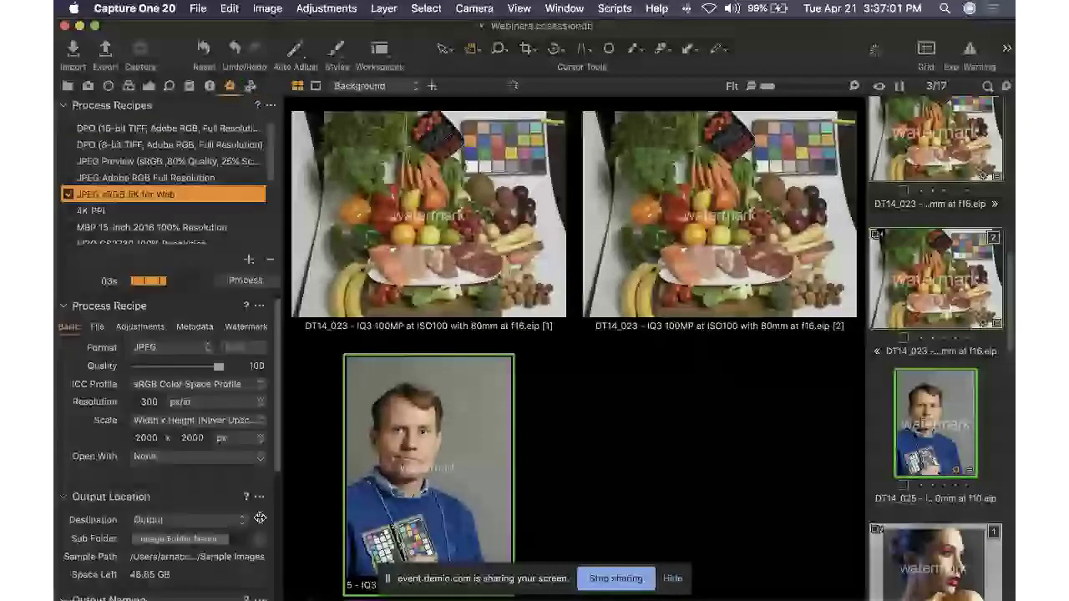
# Step: Open the exported DT14_025 portrait from the JPEG sRGB 5K for Web output folder to inspect its watermark
pyautogui.click(259, 524)
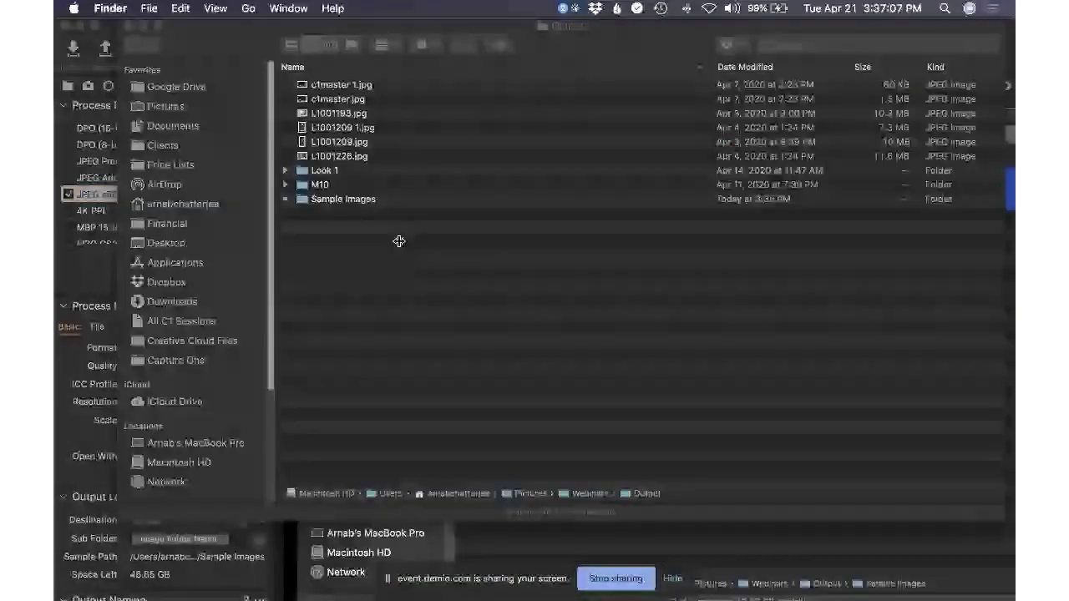
pyautogui.doubleClick(360, 197)
pyautogui.doubleClick(367, 113)
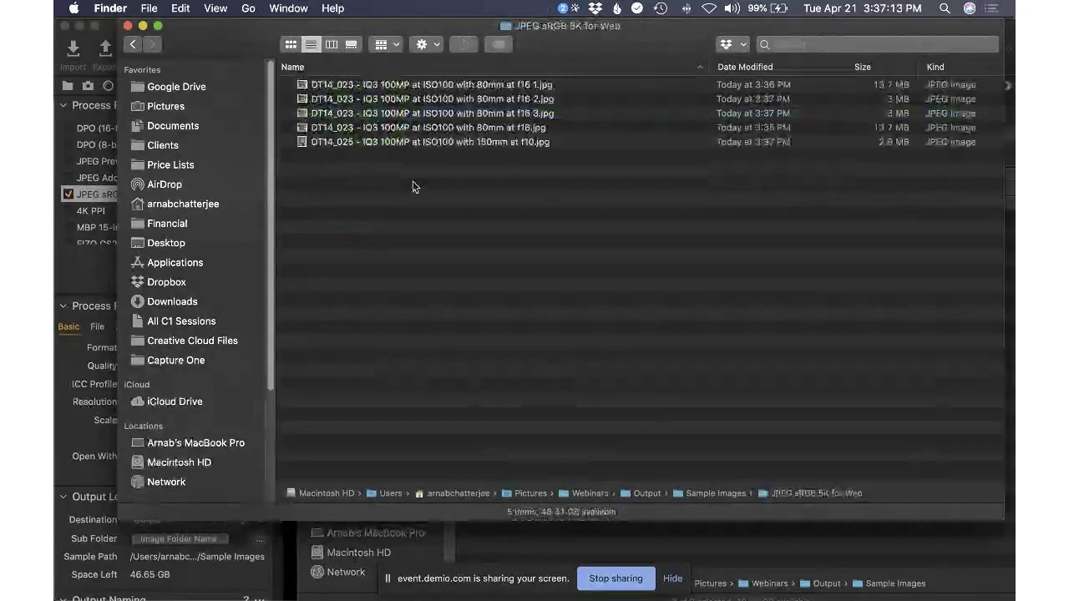
pyautogui.click(359, 144)
pyautogui.doubleClick(359, 144)
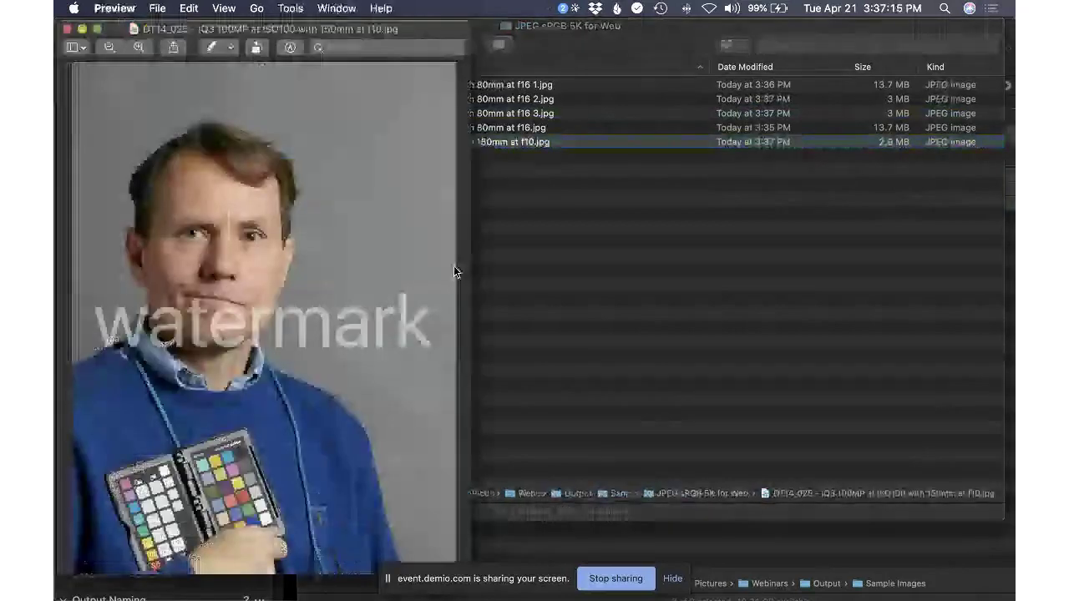
pyautogui.moveTo(120, 31); pyautogui.dragTo(461, 115)
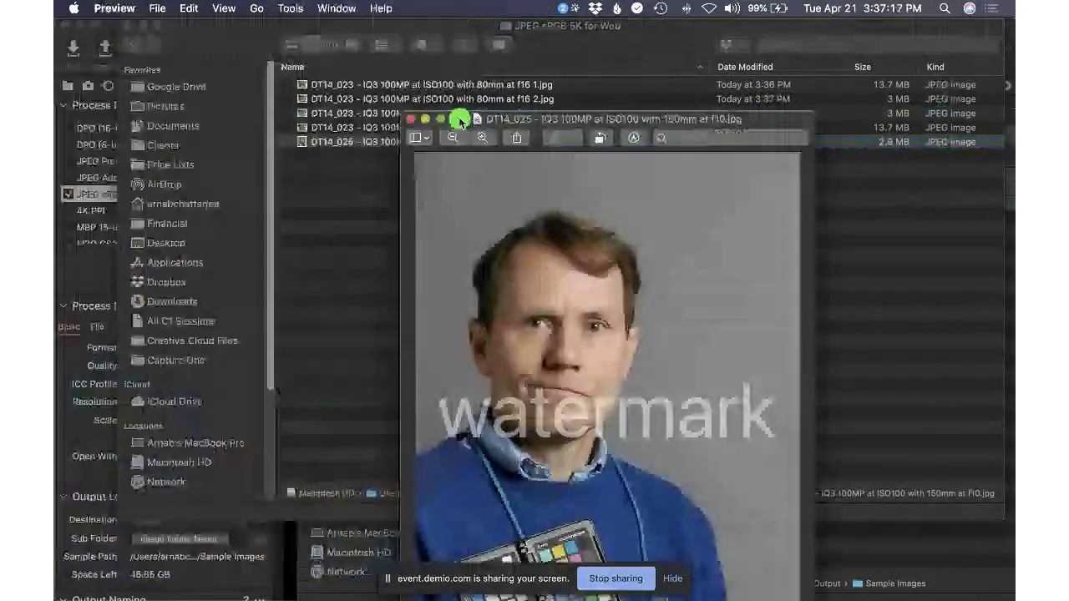
# Step: Close the exported portrait and the output folder window, return to Capture One and stop the screen sharing
pyautogui.click(580, 242)
pyautogui.press('super+w')
pyautogui.click(345, 152)
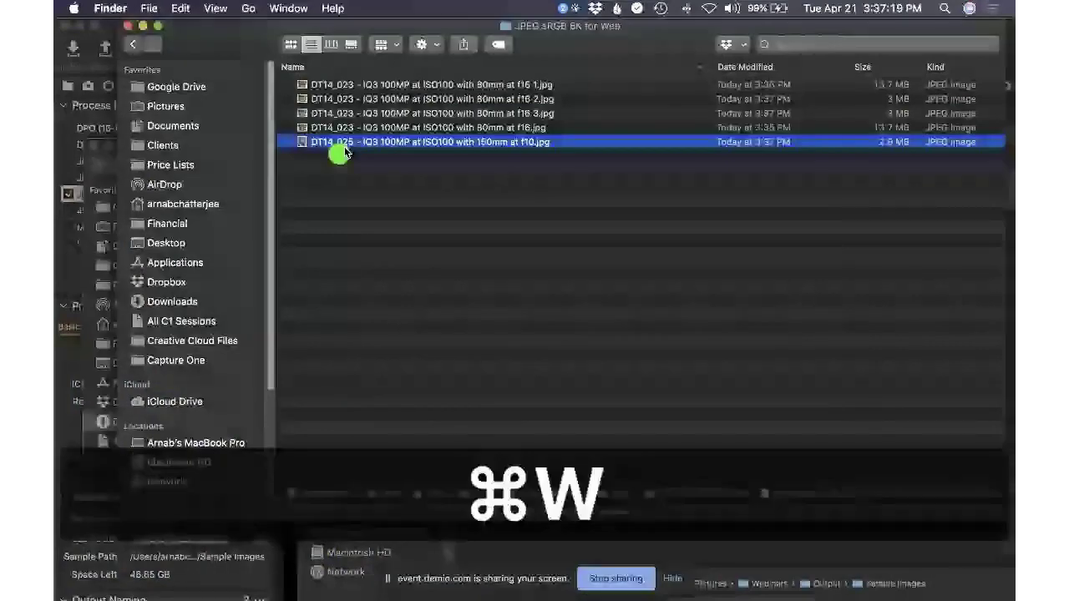
pyautogui.press('super+w')
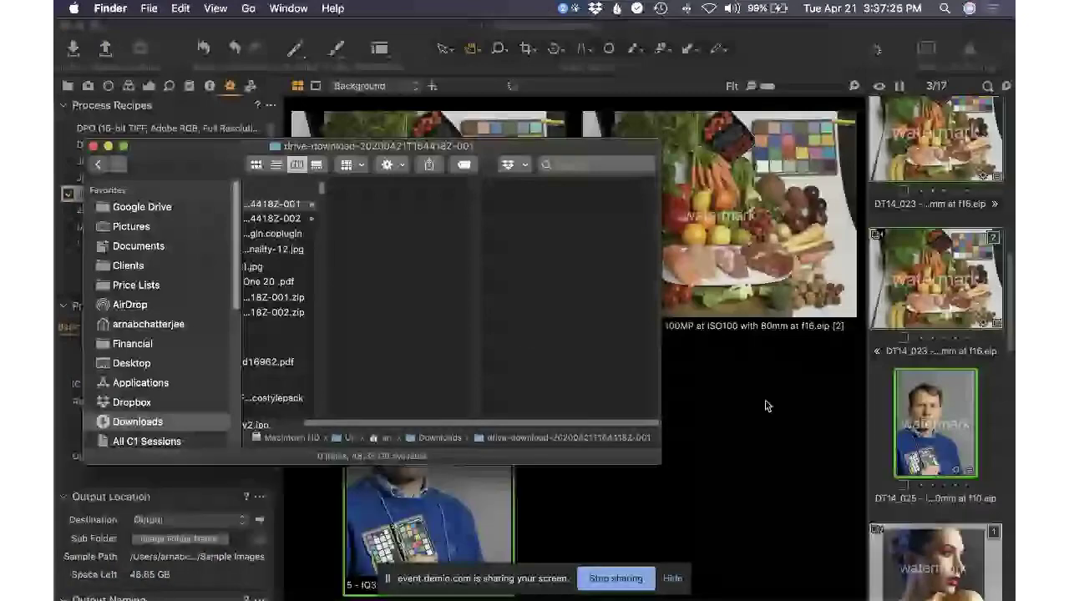
pyautogui.click(579, 470)
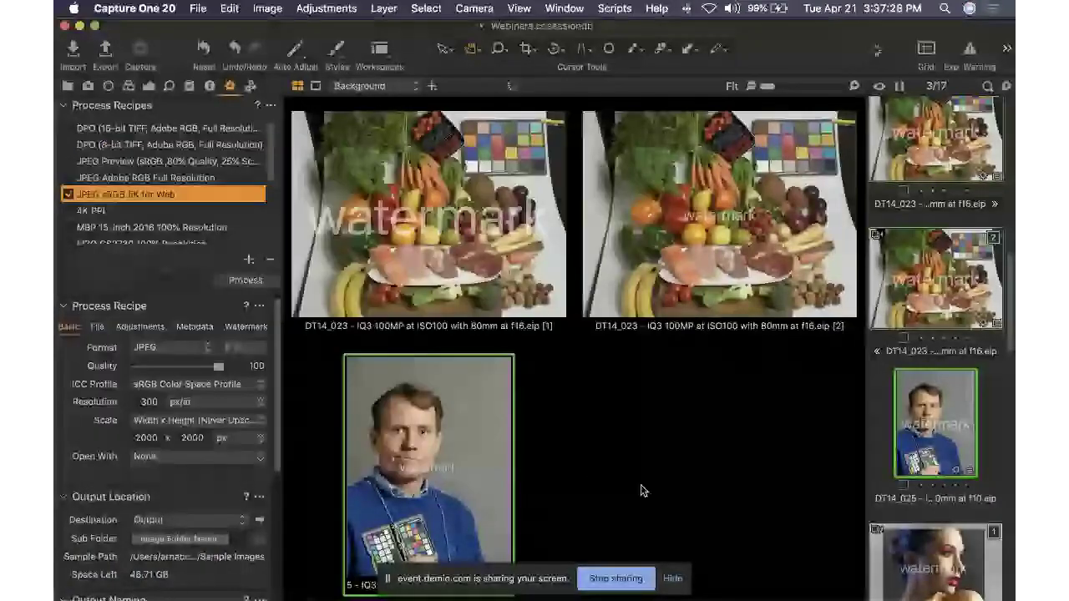
pyautogui.click(629, 579)
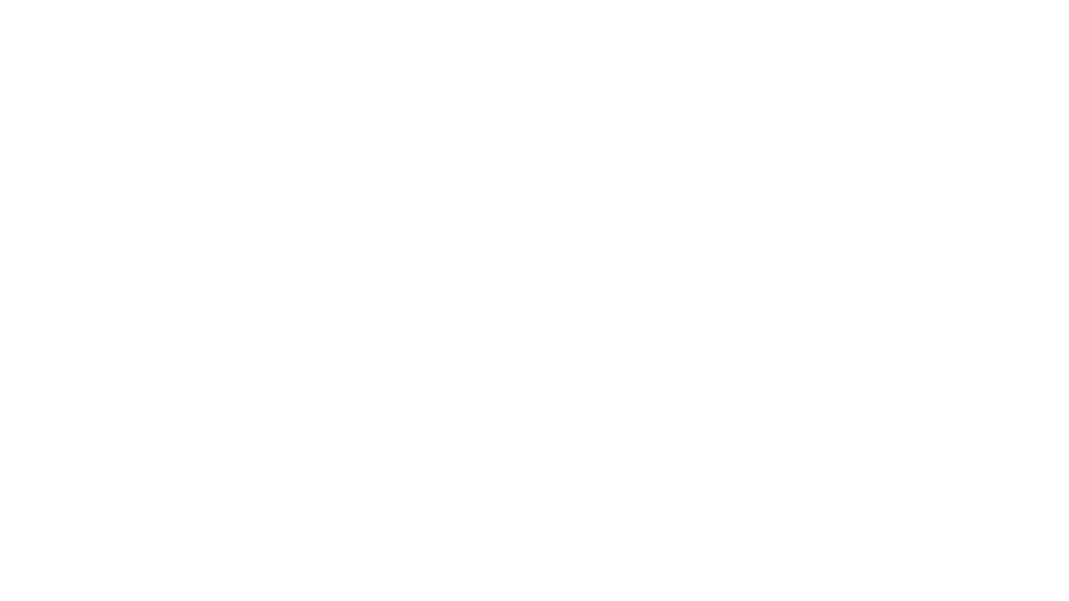
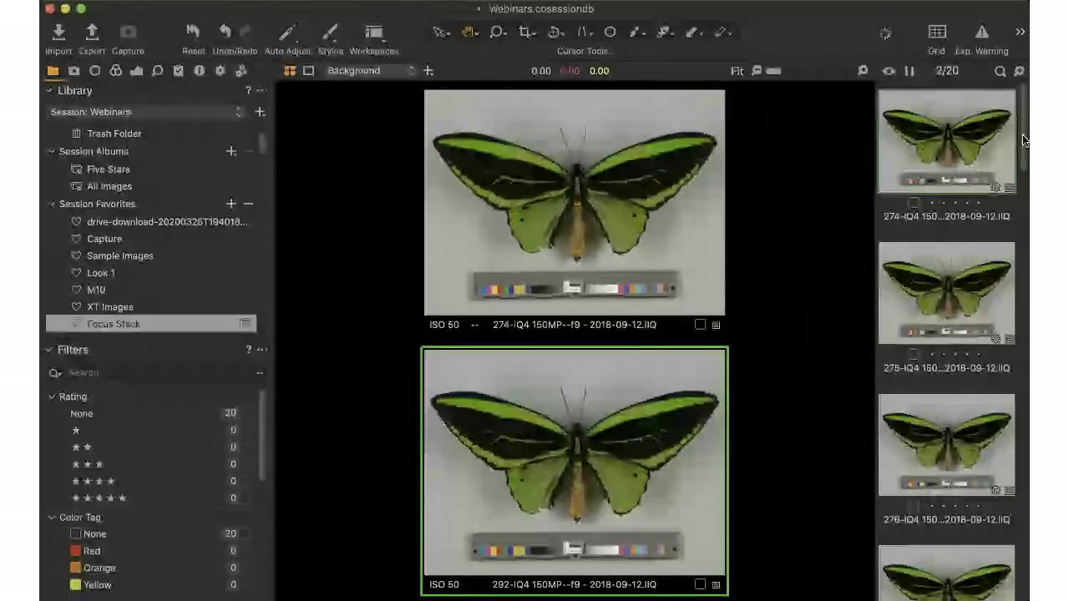
# Step: Compare focus-stack frames 274 and 292 in close-up at the wing, antennae and color target, and return both to full view
pyautogui.moveTo(1023, 135); pyautogui.dragTo(1021, 568)
pyautogui.scroll(5, 1003, 308)
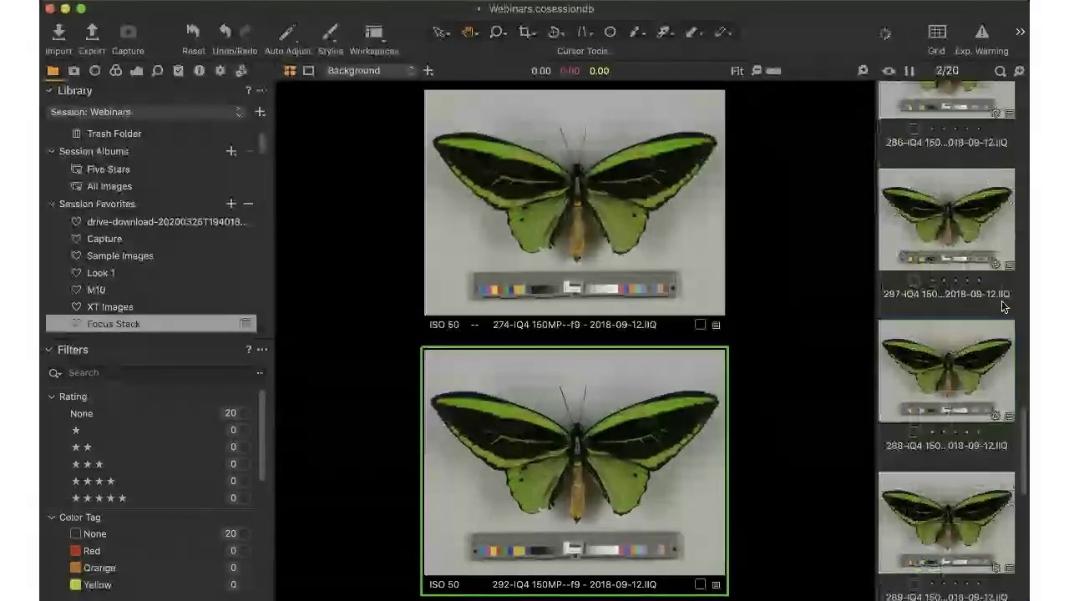
pyautogui.scroll(5, 1002, 308)
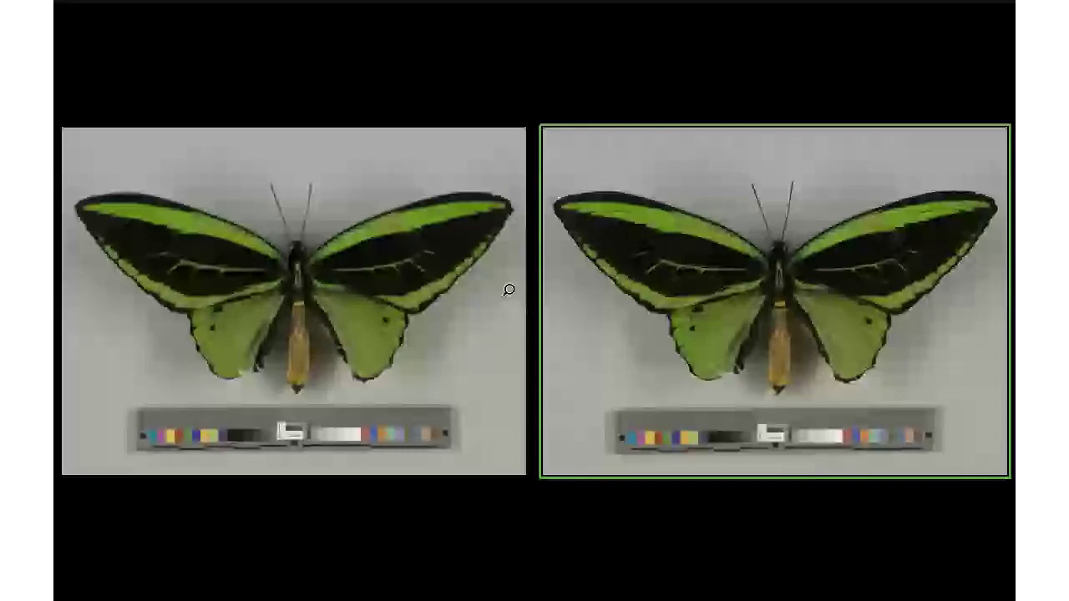
pyautogui.click(292, 237)
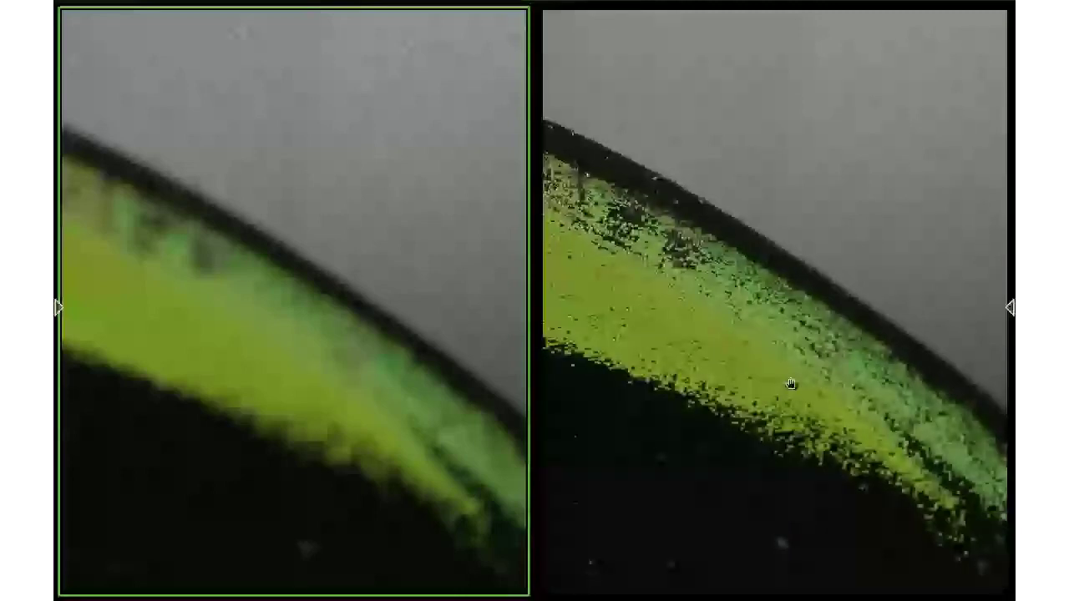
pyautogui.scroll(-3, 394, 174)
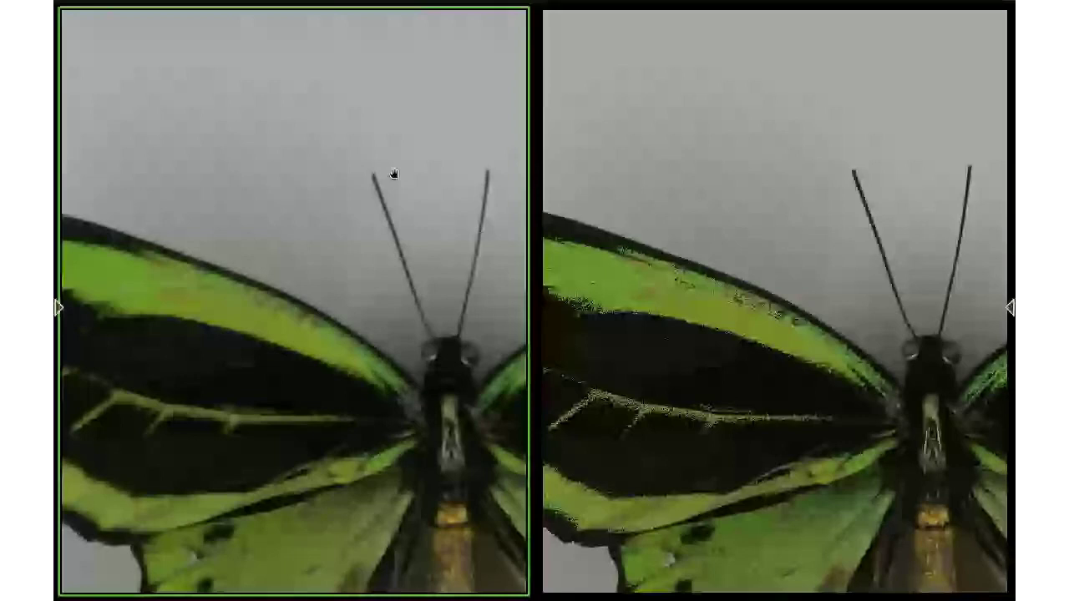
pyautogui.scroll(2, 394, 173)
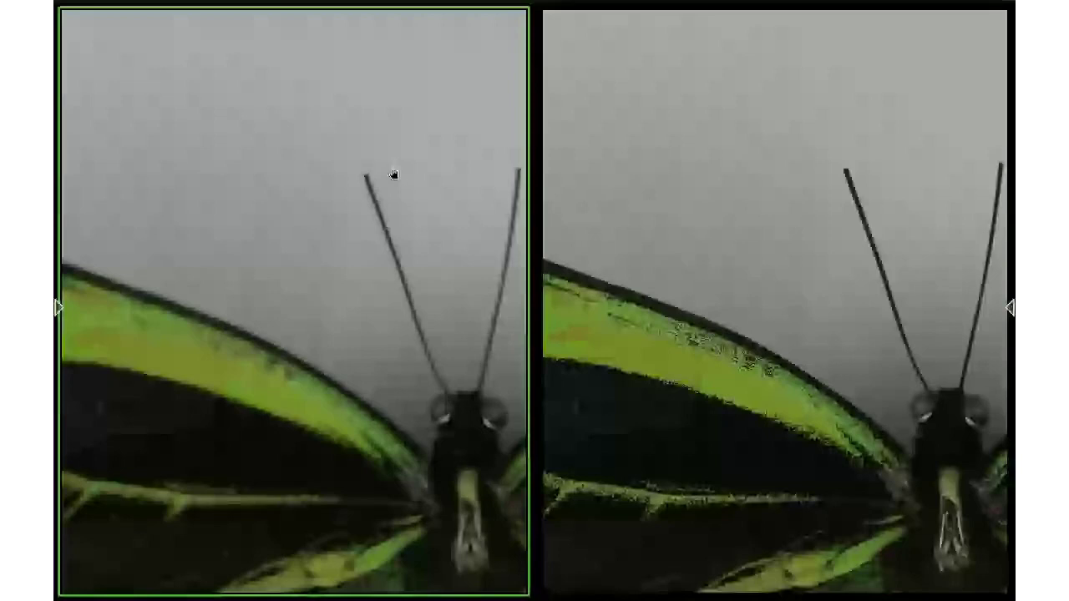
pyautogui.press('Right')
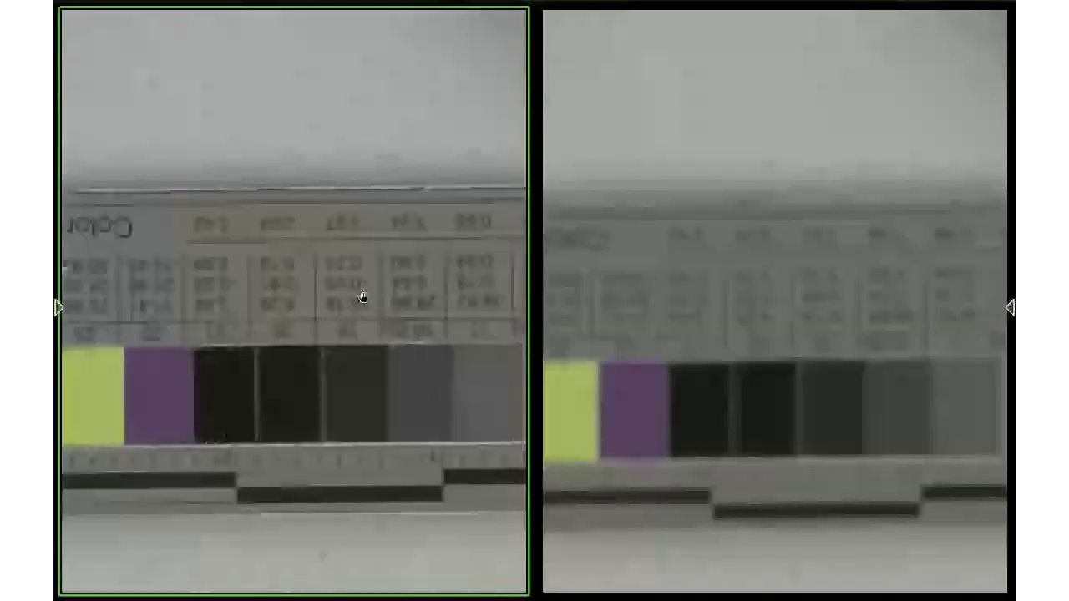
pyautogui.press('Right')
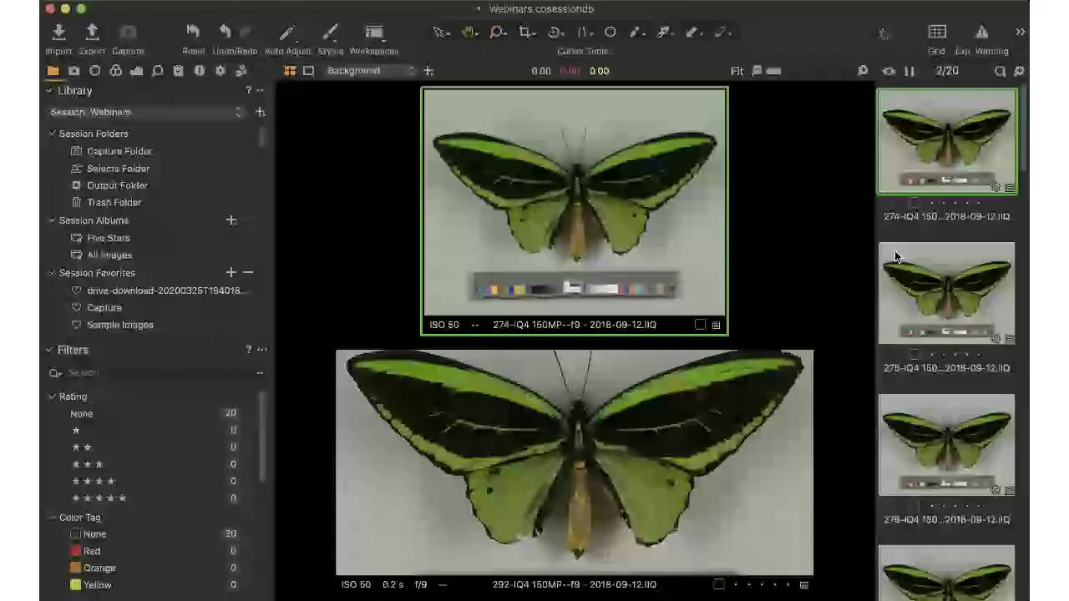
pyautogui.doubleClick(720, 420)
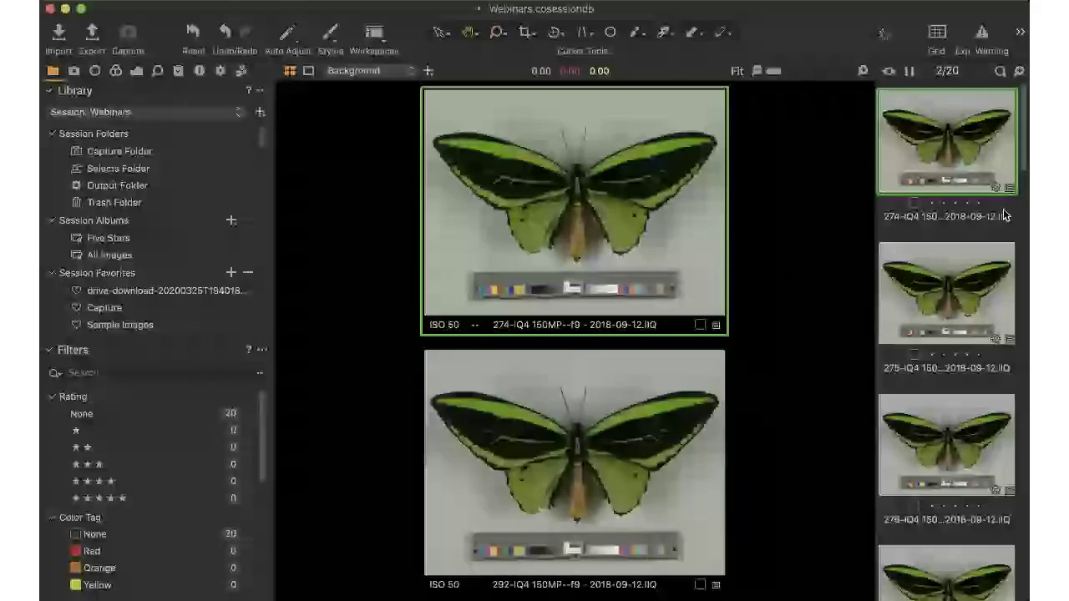
# Step: Select all focus-stack source frames from 274 to 292, leaving out the final Smoothing1 TIFF
pyautogui.scroll(-15, 1003, 208)
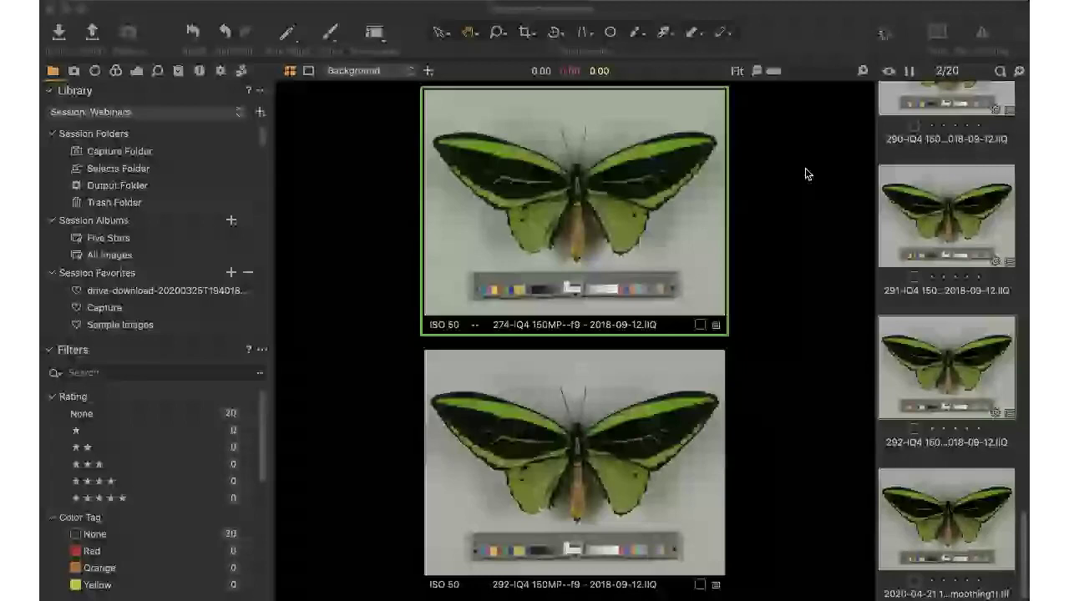
pyautogui.scroll(15, 948, 164)
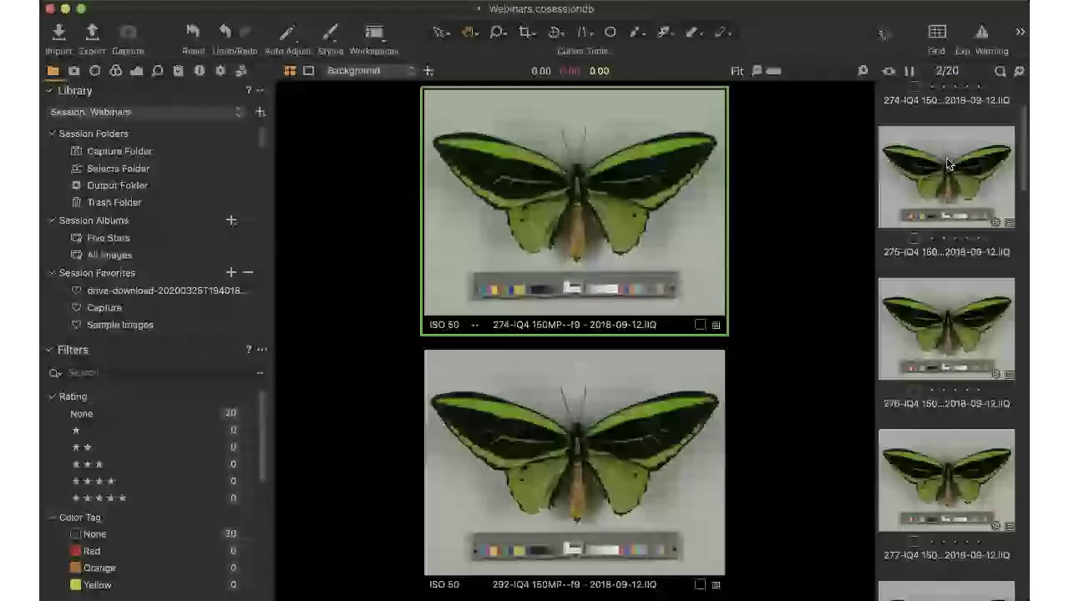
pyautogui.scroll(-10, 928, 537)
pyautogui.keyDown('shift'); pyautogui.click(928, 537); pyautogui.keyUp('shift')
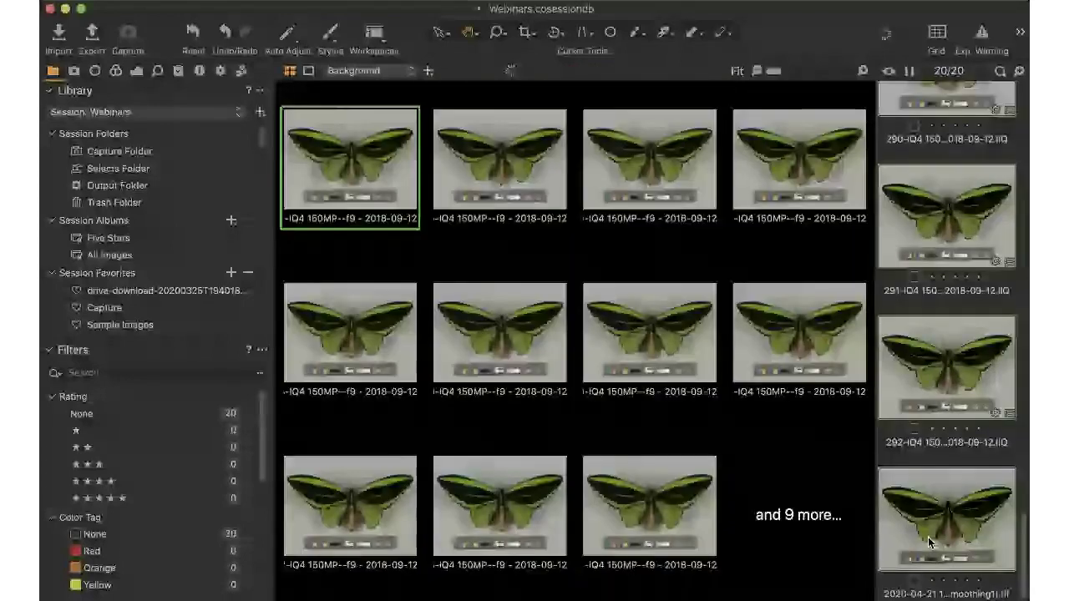
pyautogui.keyDown('super'); pyautogui.click(928, 537); pyautogui.keyUp('super')
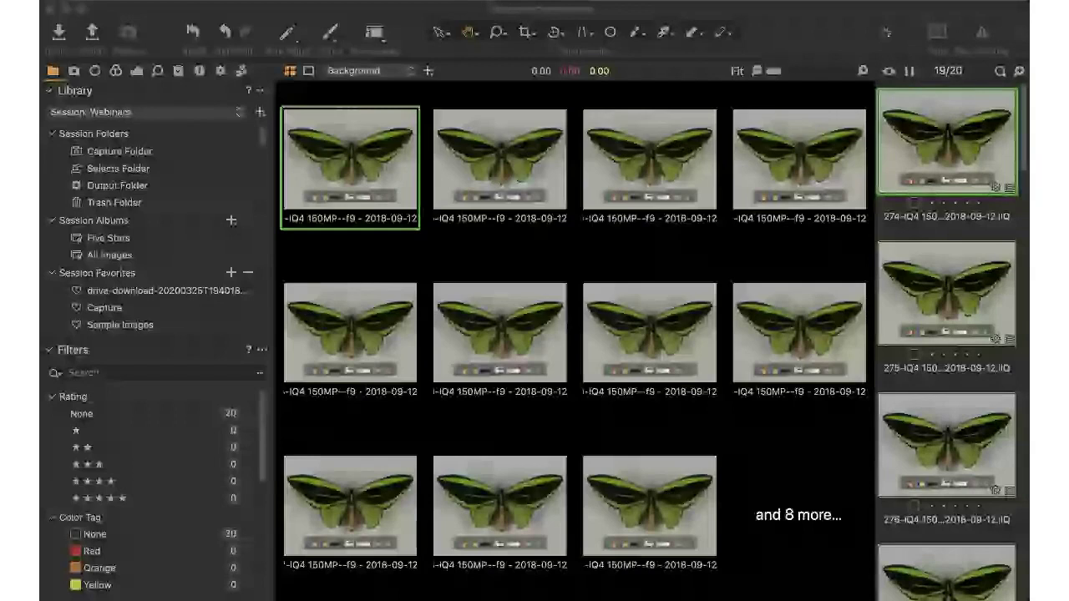
# Step: Make frame 279 the primary image of the selection and look through the remaining source frames
pyautogui.click(563, 218)
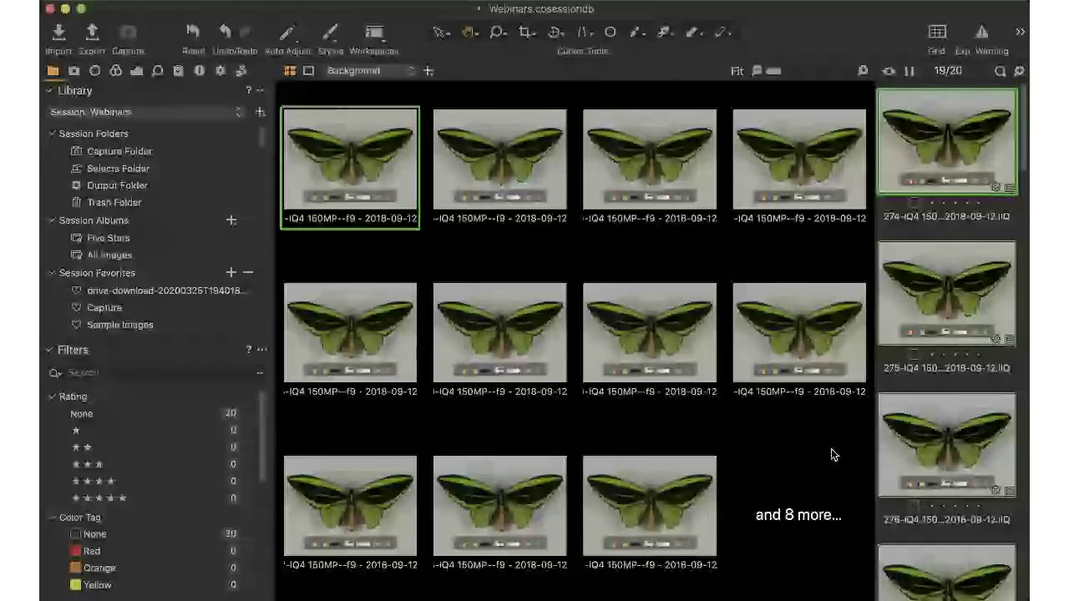
pyautogui.scroll(-5, 974, 448)
pyautogui.click(974, 472)
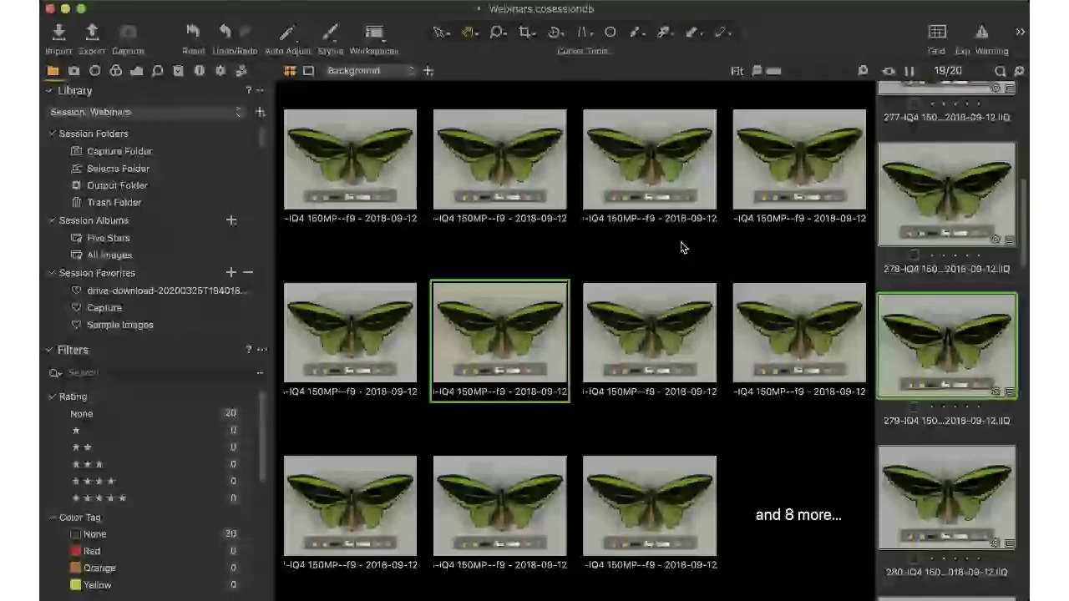
pyautogui.scroll(-2, 934, 282)
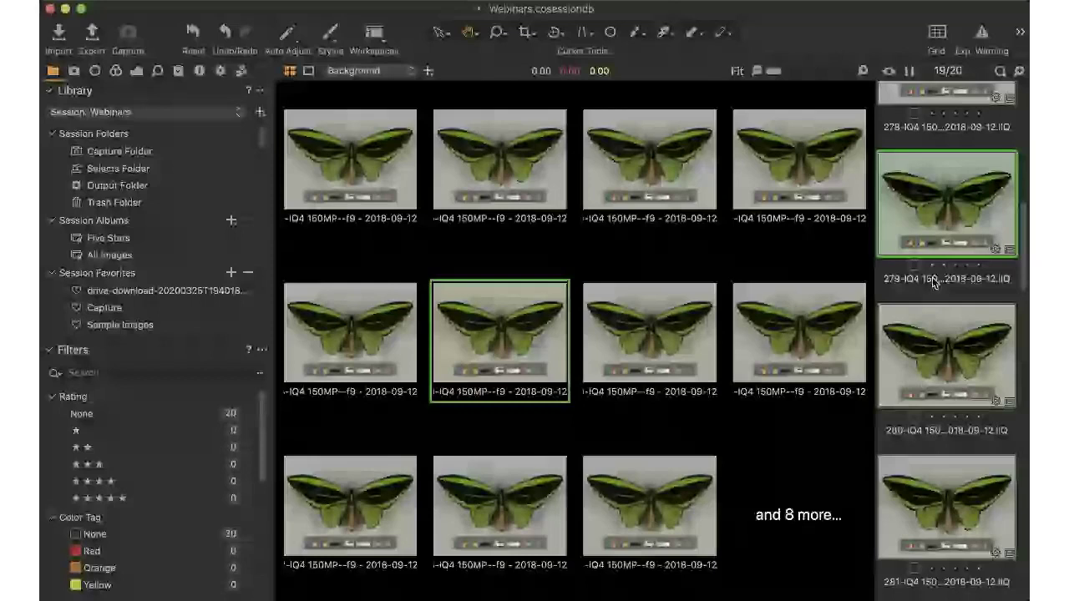
pyautogui.scroll(-10, 934, 282)
pyautogui.scroll(-5, 935, 359)
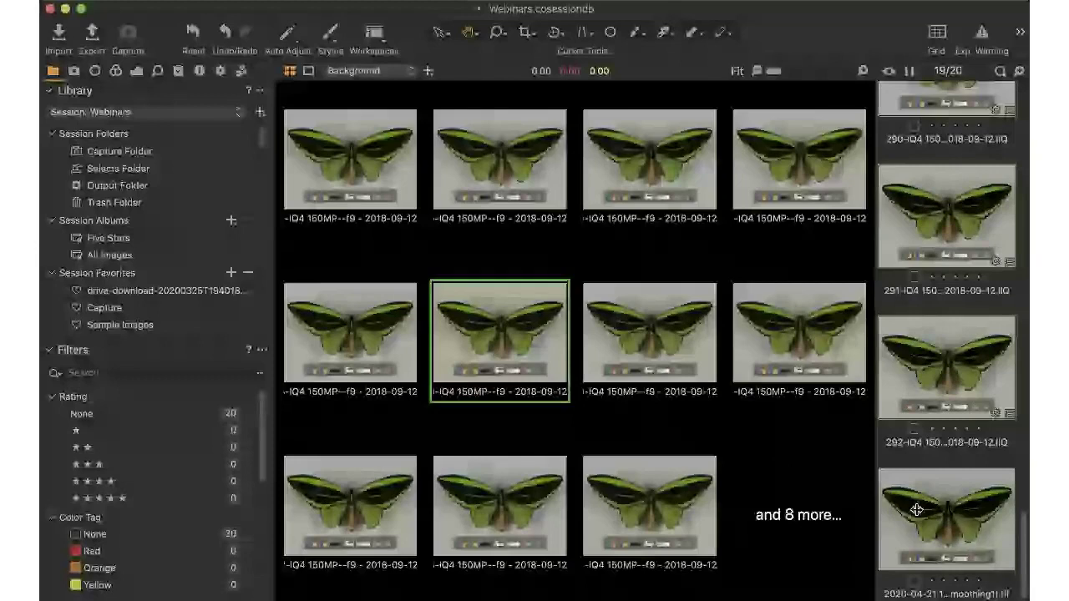
# Step: Display the stacked Radius5, Smoothing1 TIFF alone, inspect its wings and antennae at 100%, and fit it back to view
pyautogui.click(973, 513)
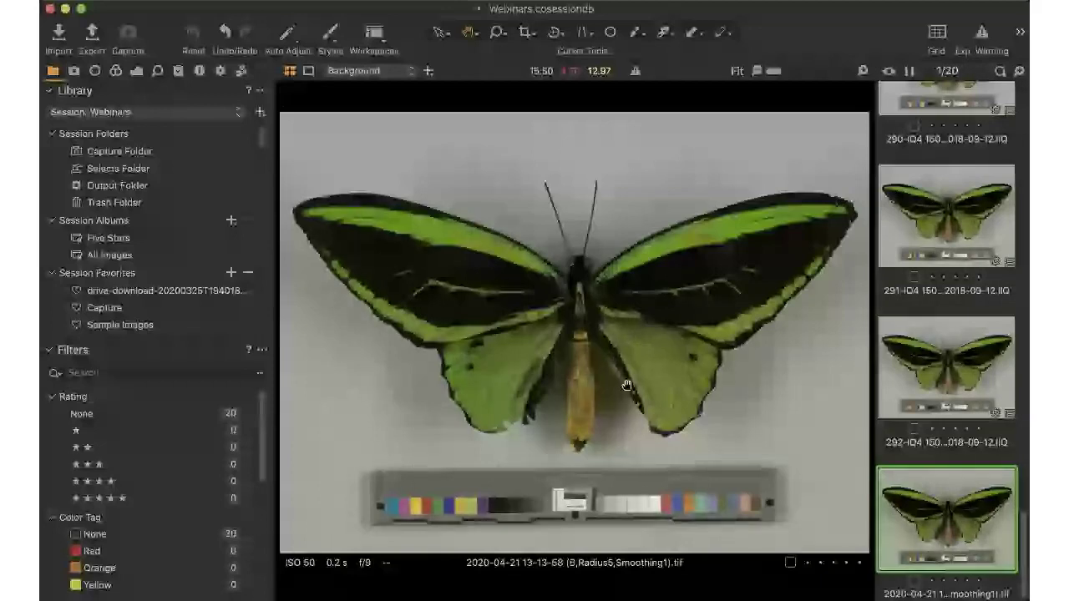
pyautogui.moveTo(627, 381); pyautogui.dragTo(682, 305)
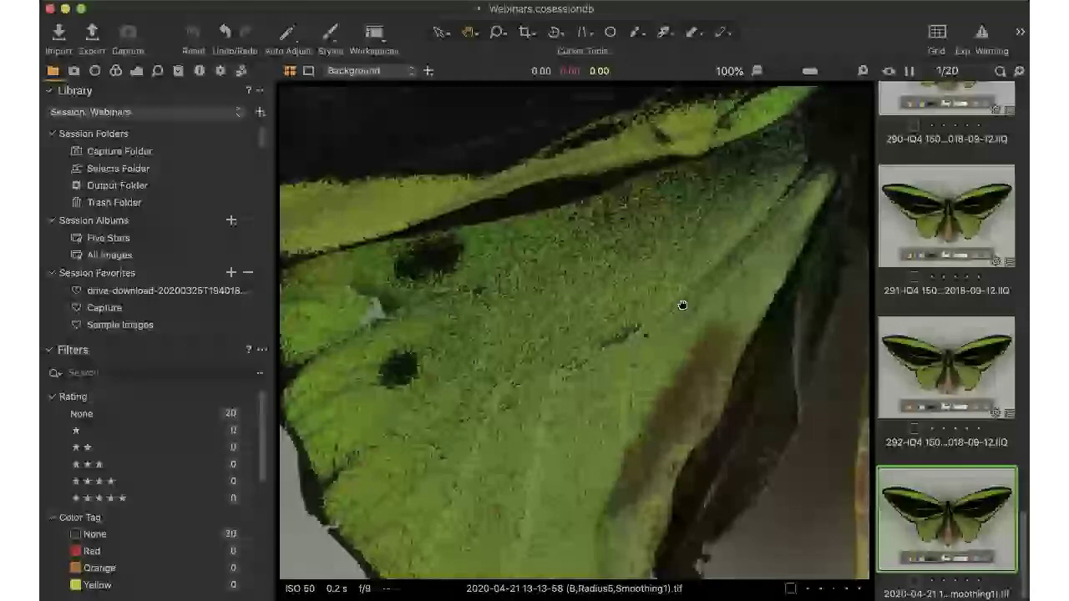
pyautogui.moveTo(683, 305); pyautogui.dragTo(516, 487)
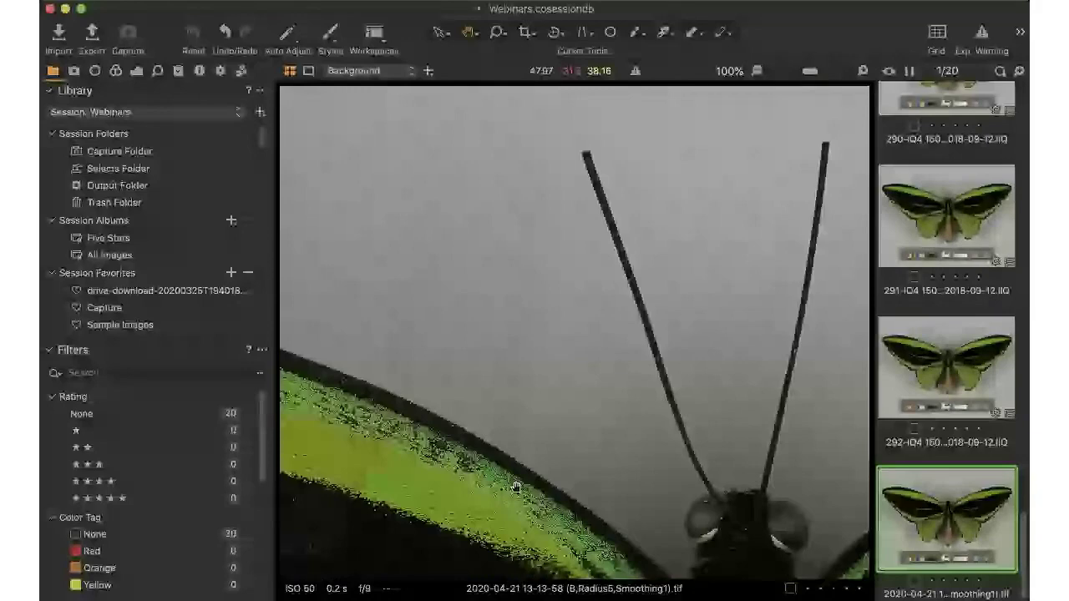
pyautogui.moveTo(516, 487); pyautogui.dragTo(688, 342)
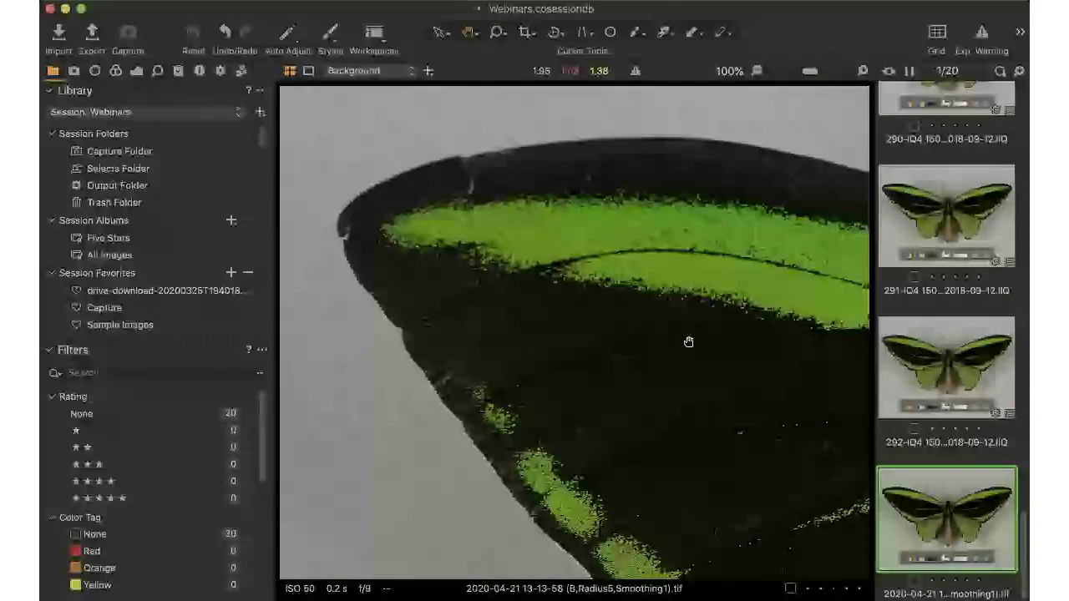
pyautogui.press('z')
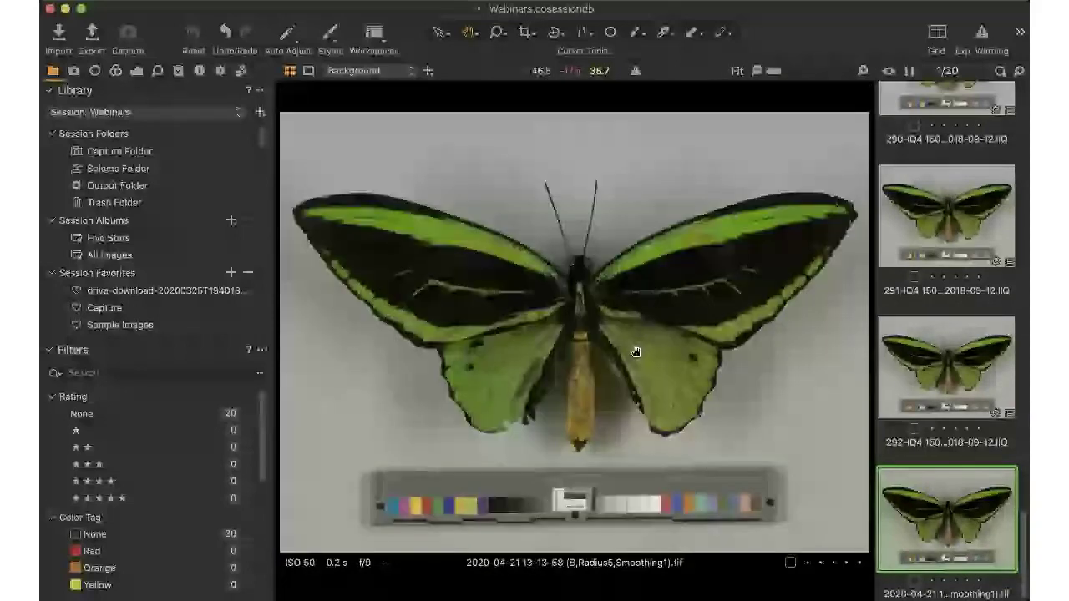